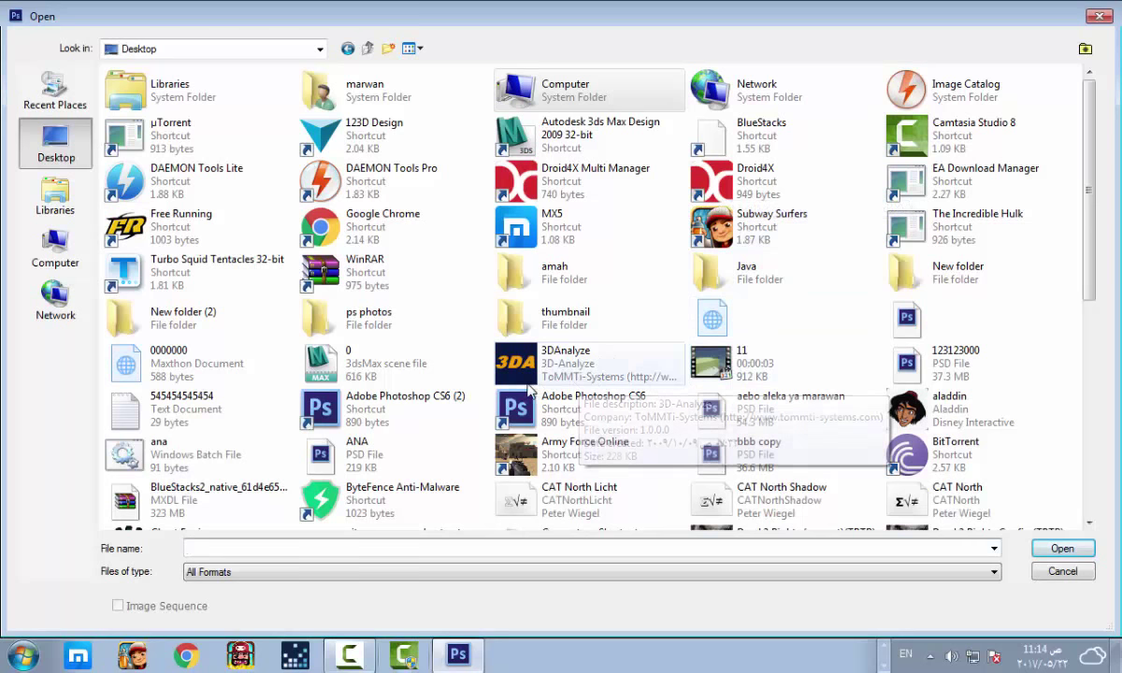
# Step: Open the photo city-sunny-people-street.jpg from the desktop
pyautogui.moveTo(1090, 214); pyautogui.dragTo(1062, 333)
pyautogui.click(334, 271)
pyautogui.doubleClick(334, 272)
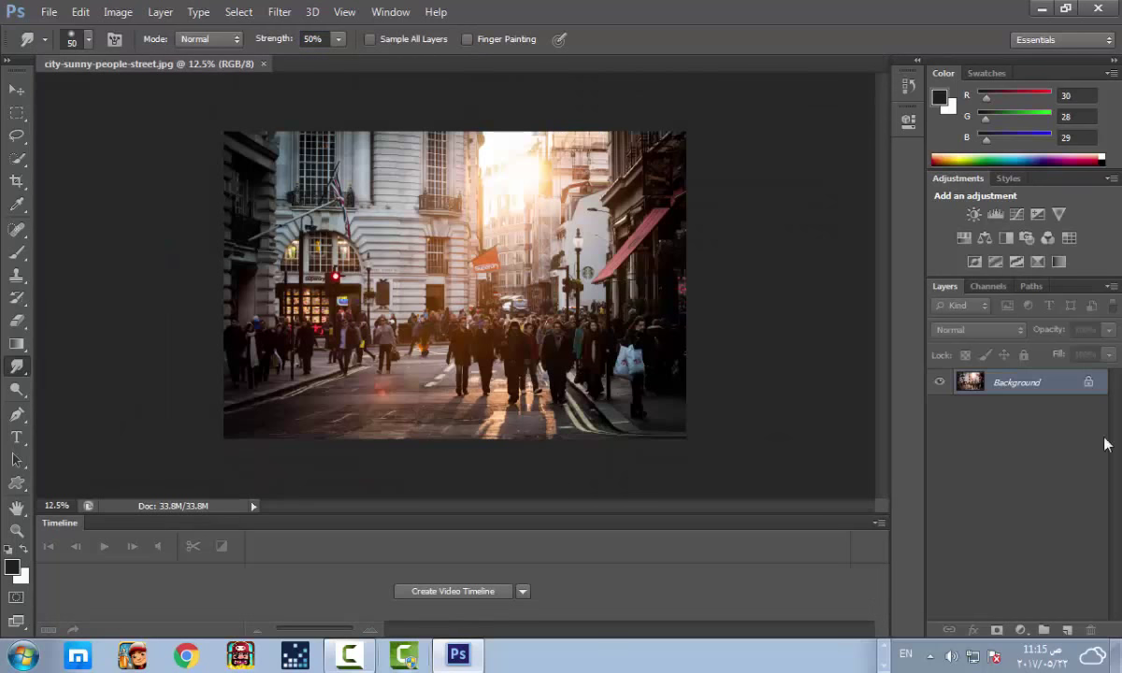
# Step: Convert the locked Background into a regular layer with the default settings, then deselect it
pyautogui.doubleClick(1027, 391)
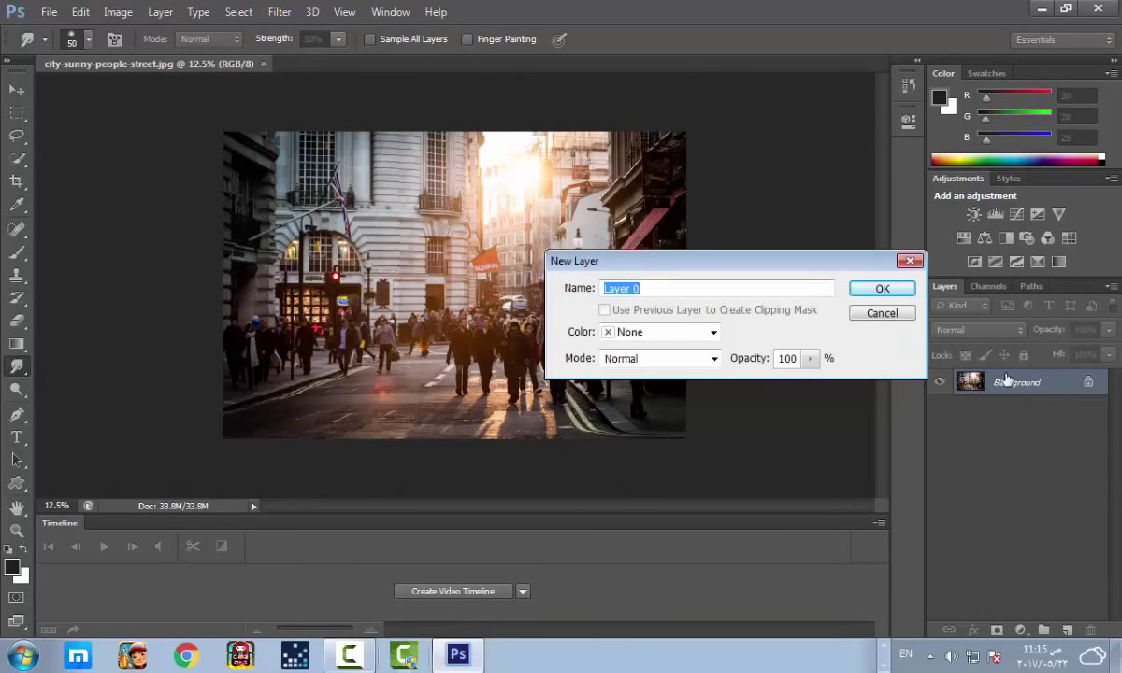
pyautogui.click(893, 290)
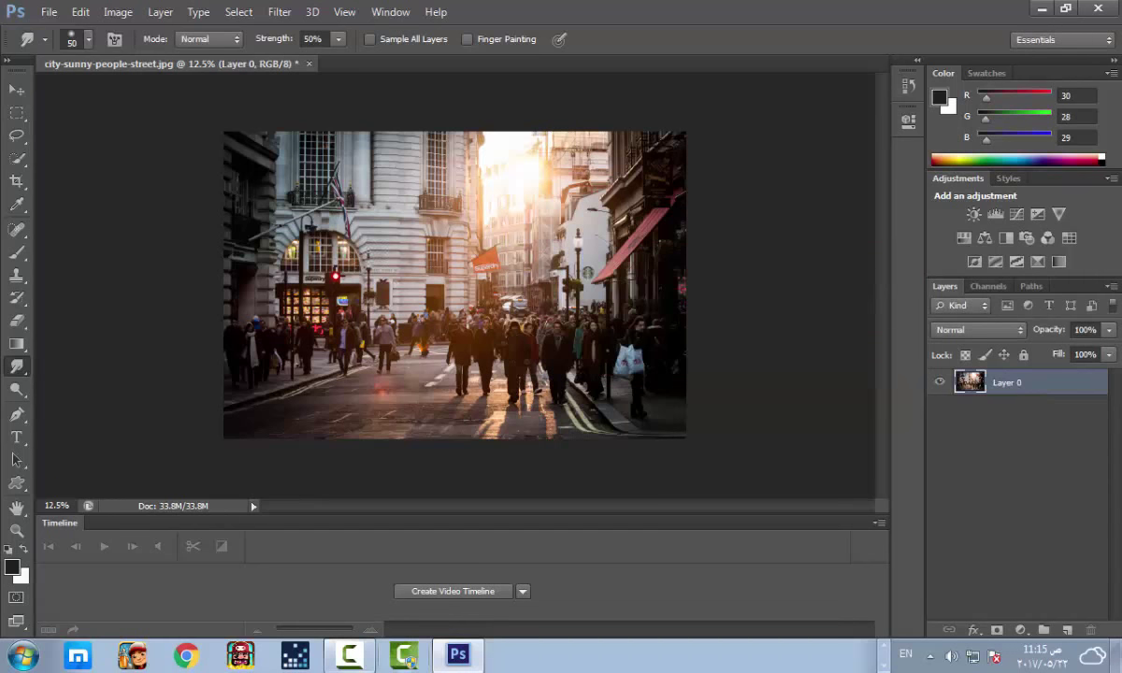
pyautogui.click(997, 517)
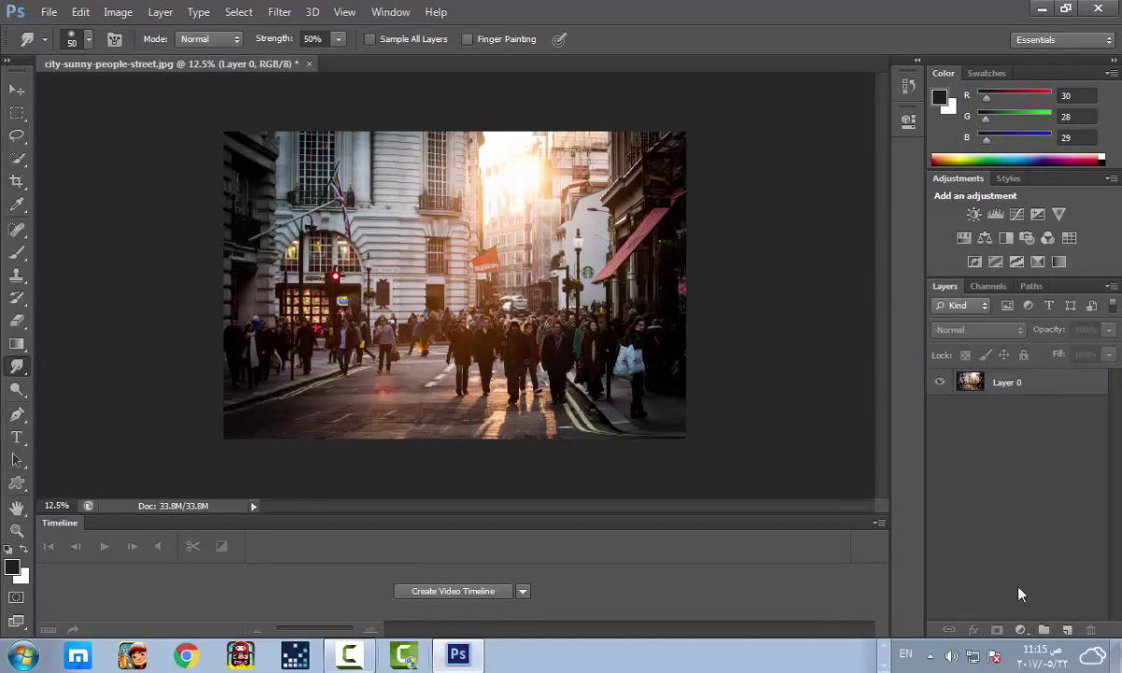
# Step: Add a Solid Color fill layer in warm yellow-orange #ffc047 above the photo and lower its opacity to 50%
pyautogui.click(1020, 630)
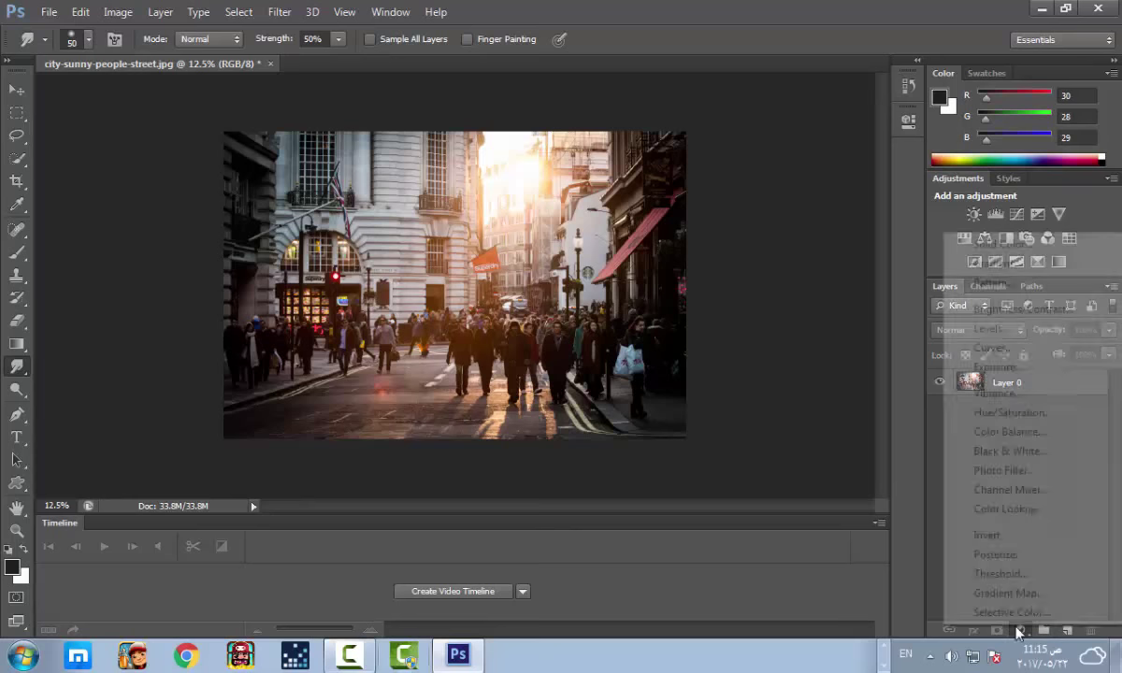
pyautogui.click(982, 244)
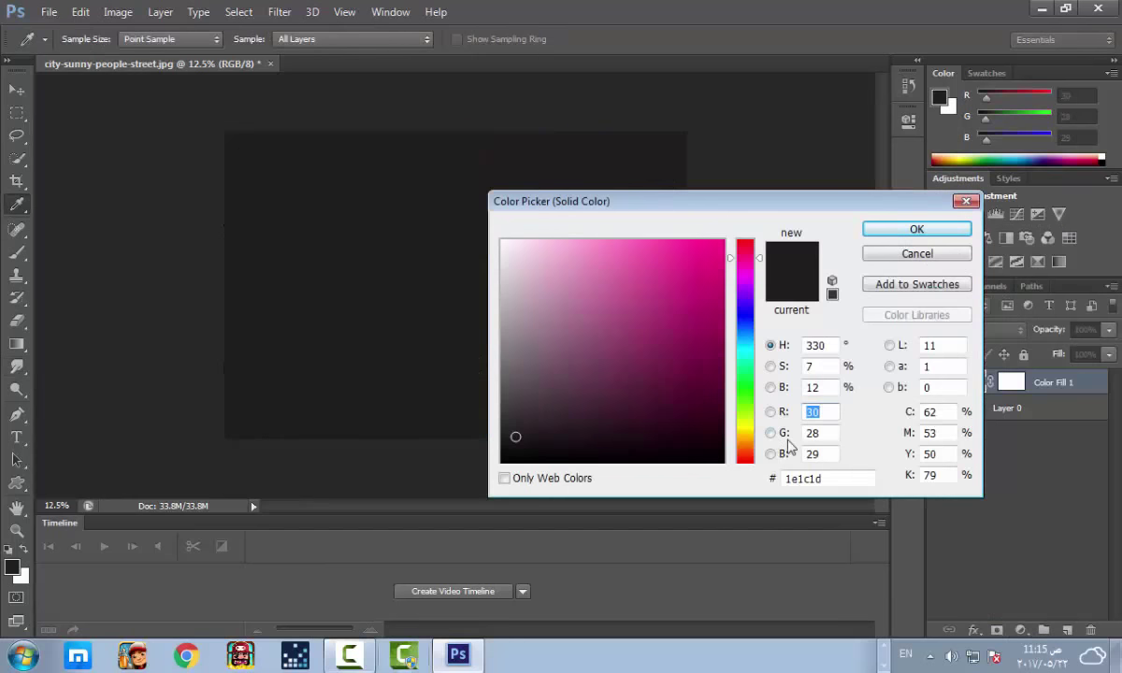
pyautogui.moveTo(746, 443); pyautogui.dragTo(745, 440)
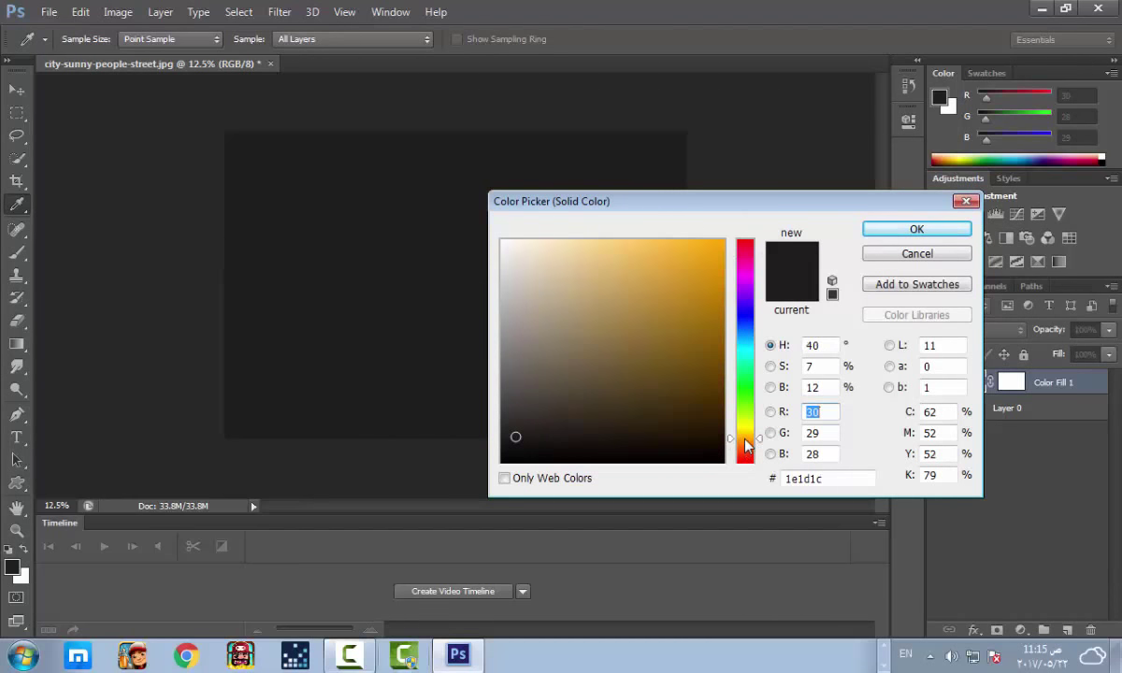
pyautogui.moveTo(651, 280); pyautogui.dragTo(662, 228)
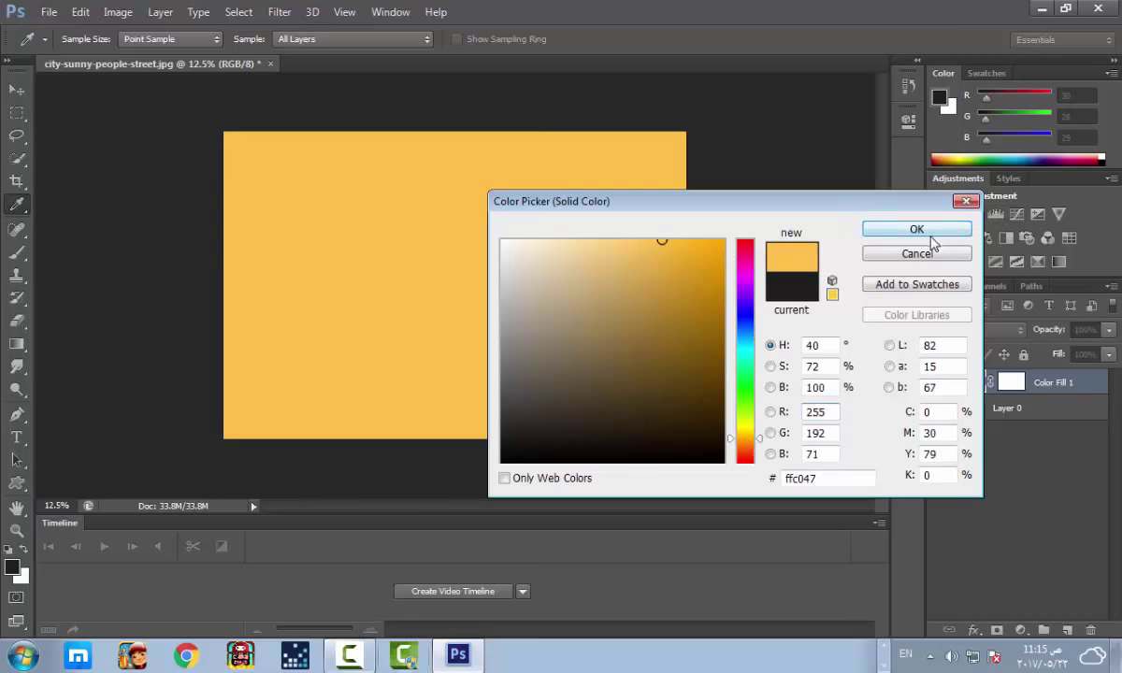
pyautogui.click(916, 229)
pyautogui.moveTo(1045, 329); pyautogui.dragTo(1014, 331)
# Step: Merge the solid color fill layer and the photo layer into one layer
pyautogui.keyDown('shift'); pyautogui.click(1054, 411); pyautogui.keyUp('shift')
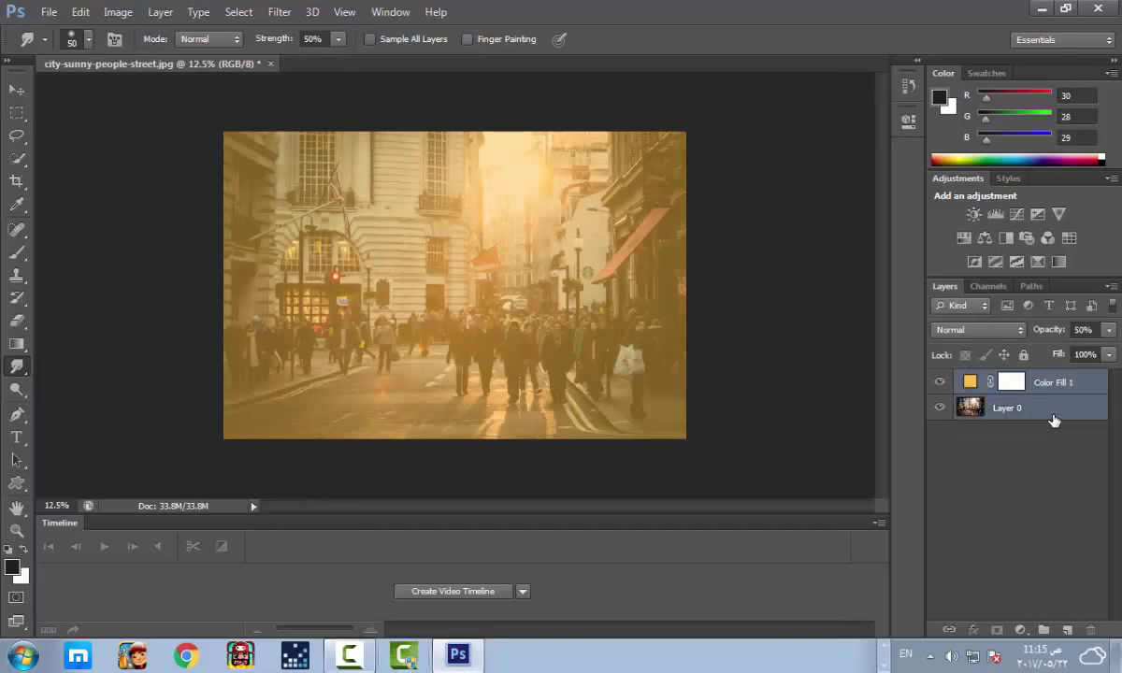
pyautogui.rightClick(1053, 416)
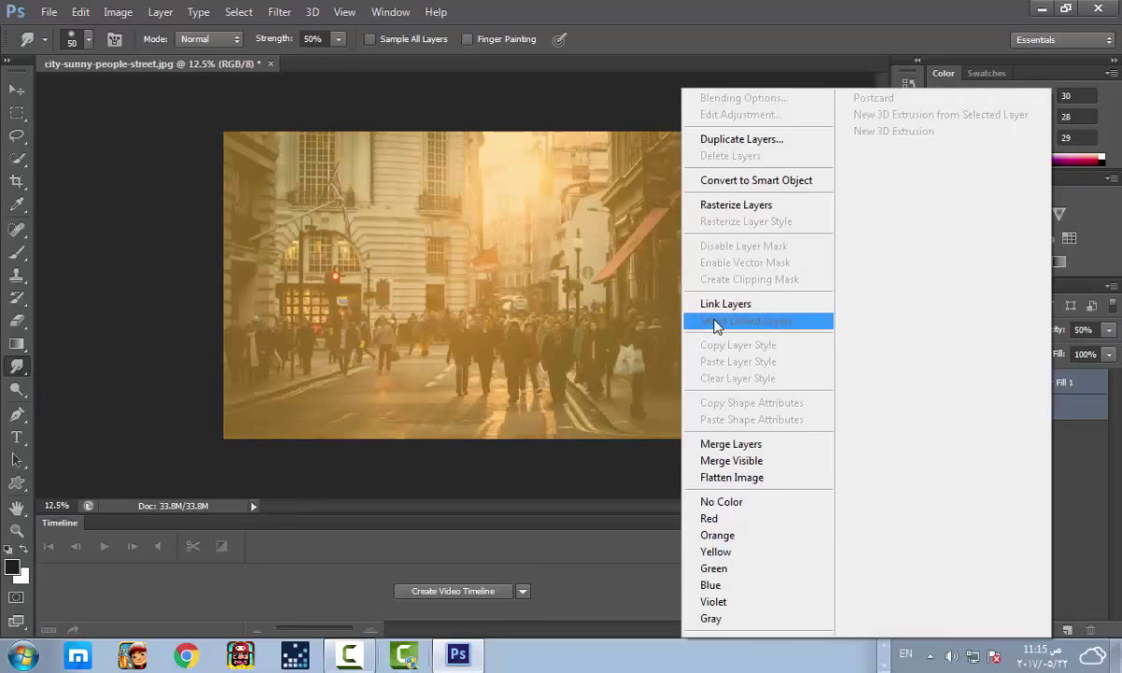
pyautogui.click(759, 445)
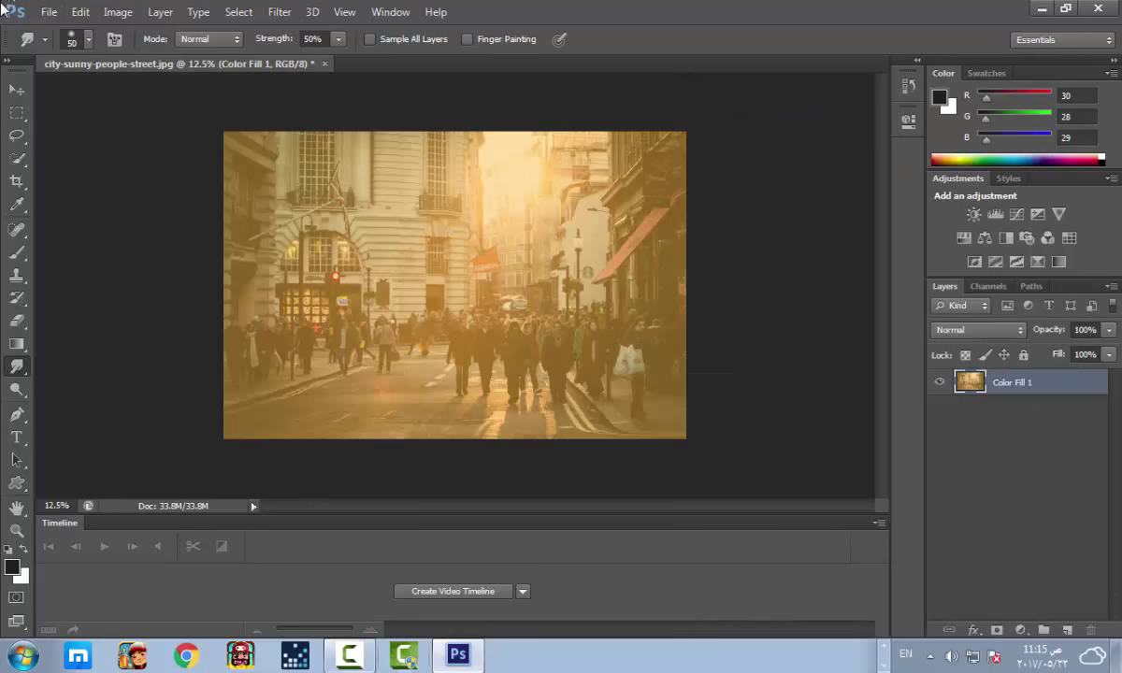
# Step: Apply a Box Blur to the merged street photo, raising the radius slightly for a stronger blur
pyautogui.click(282, 13)
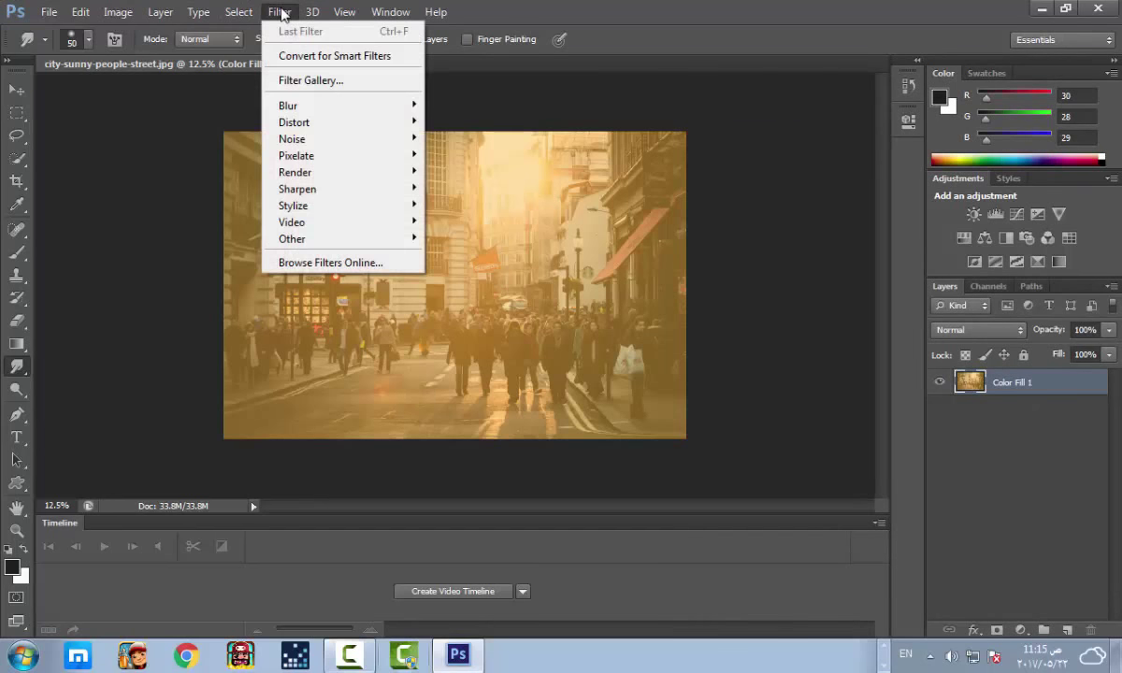
pyautogui.moveTo(402, 105)
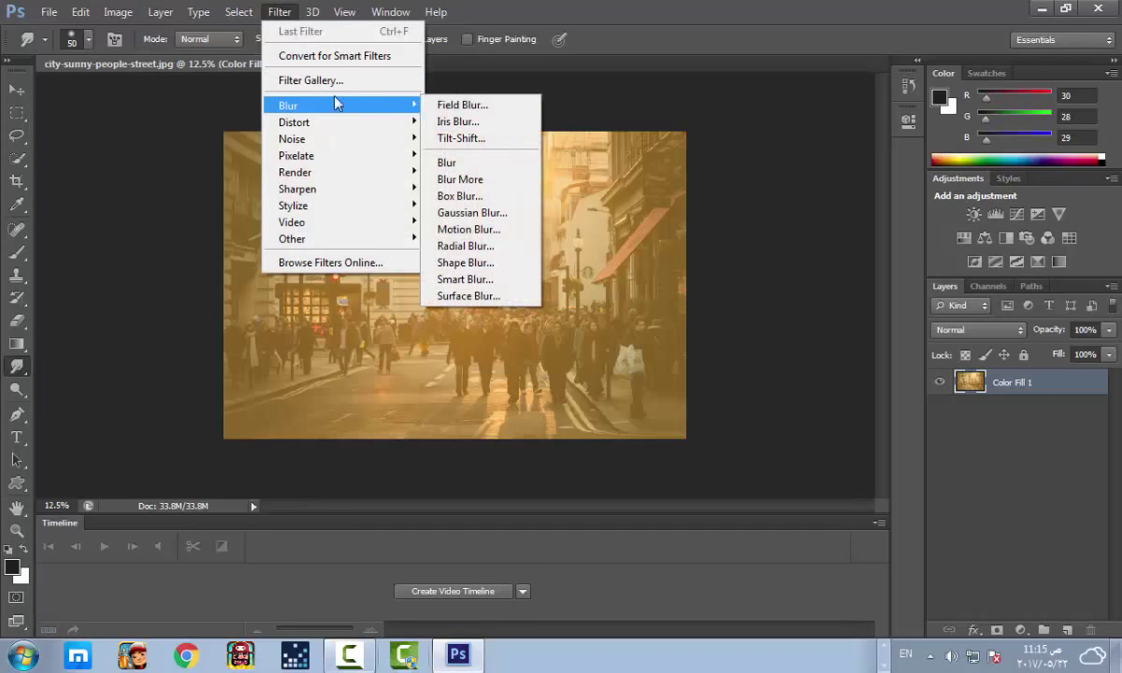
pyautogui.moveTo(351, 112)
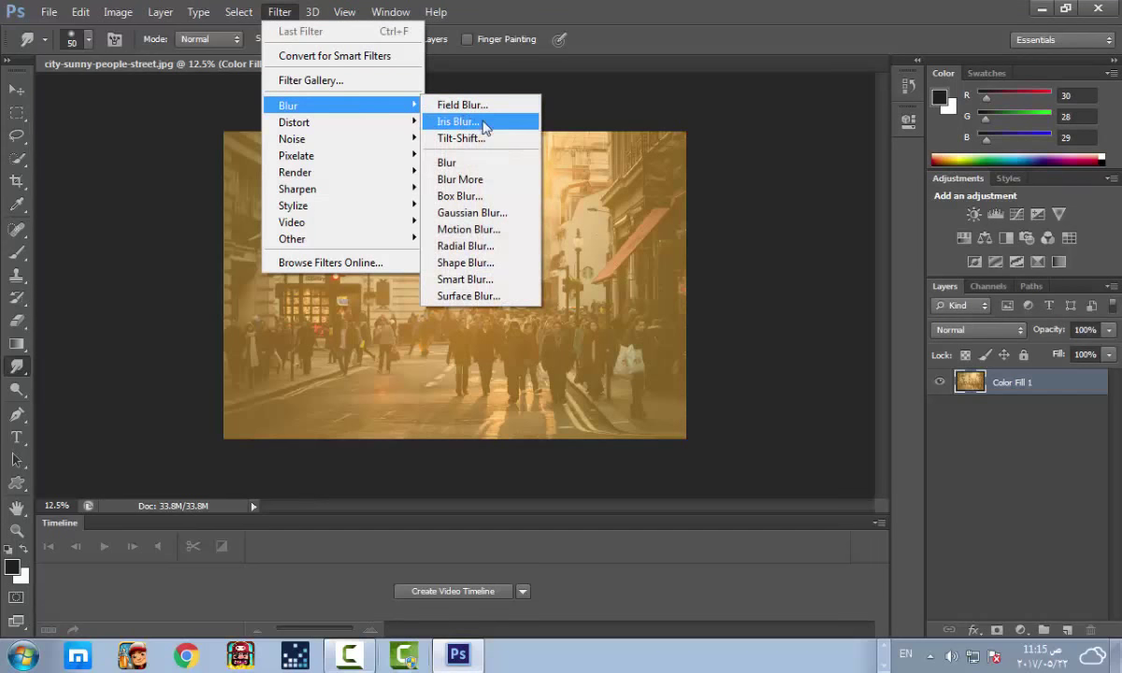
pyautogui.click(487, 206)
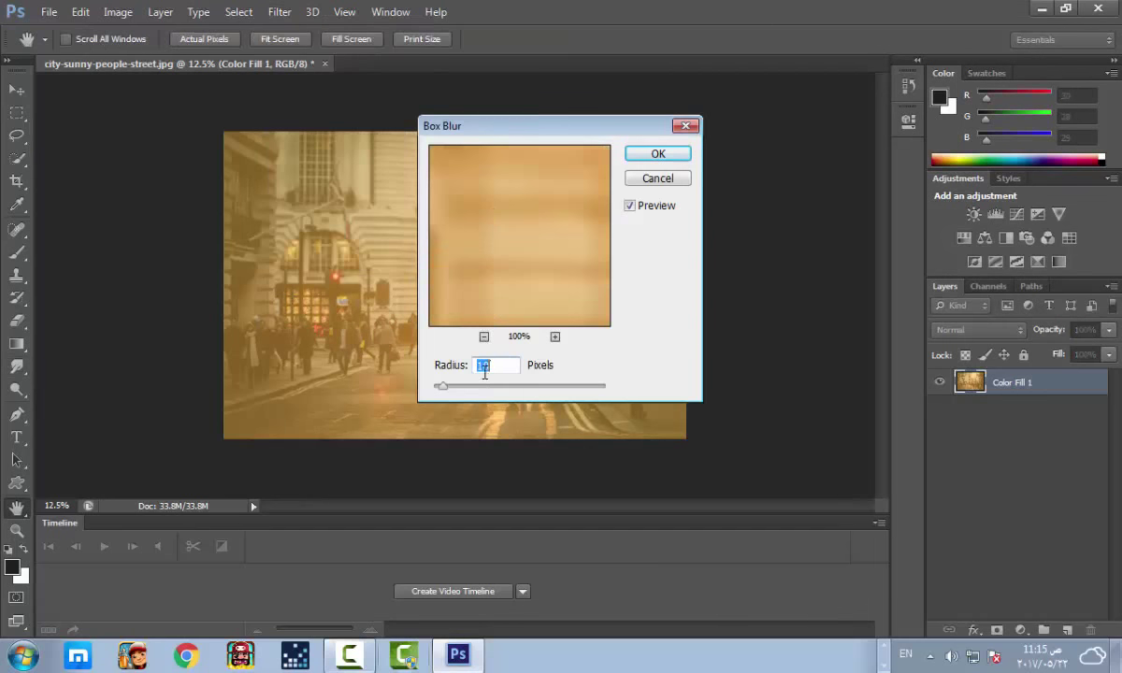
pyautogui.moveTo(441, 387); pyautogui.dragTo(454, 391)
pyautogui.moveTo(524, 125); pyautogui.dragTo(758, 241)
pyautogui.click(879, 270)
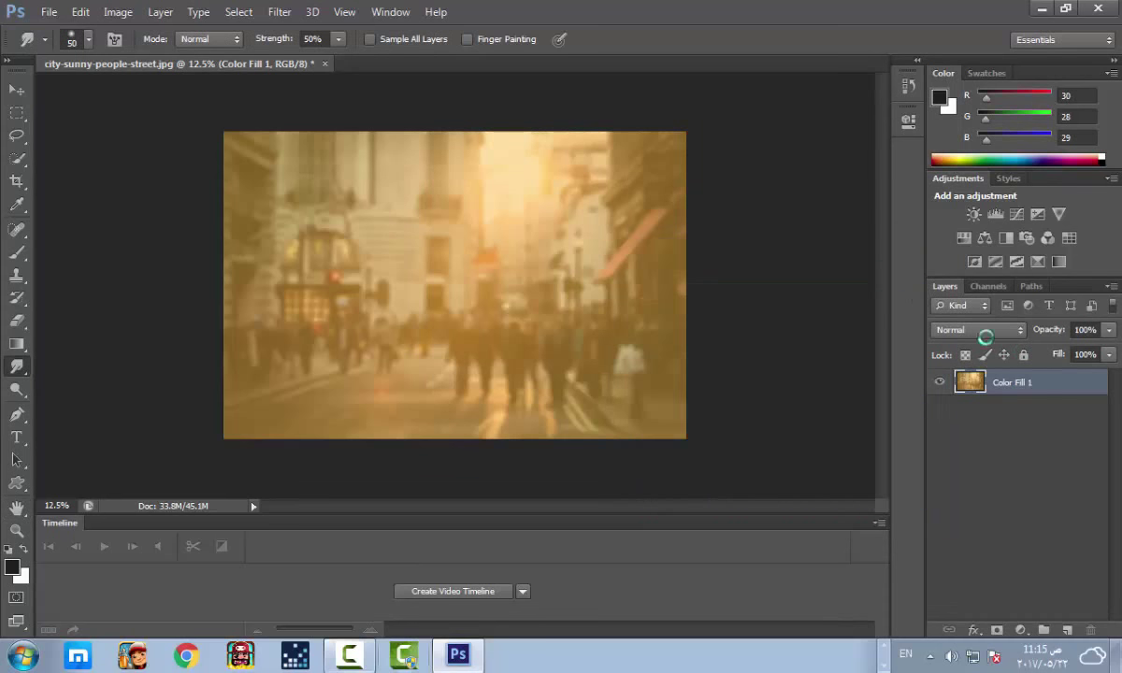
# Step: Add a Curves adjustment layer and pull the RGB curve's midtones down slightly to darken the photo
pyautogui.click(1035, 483)
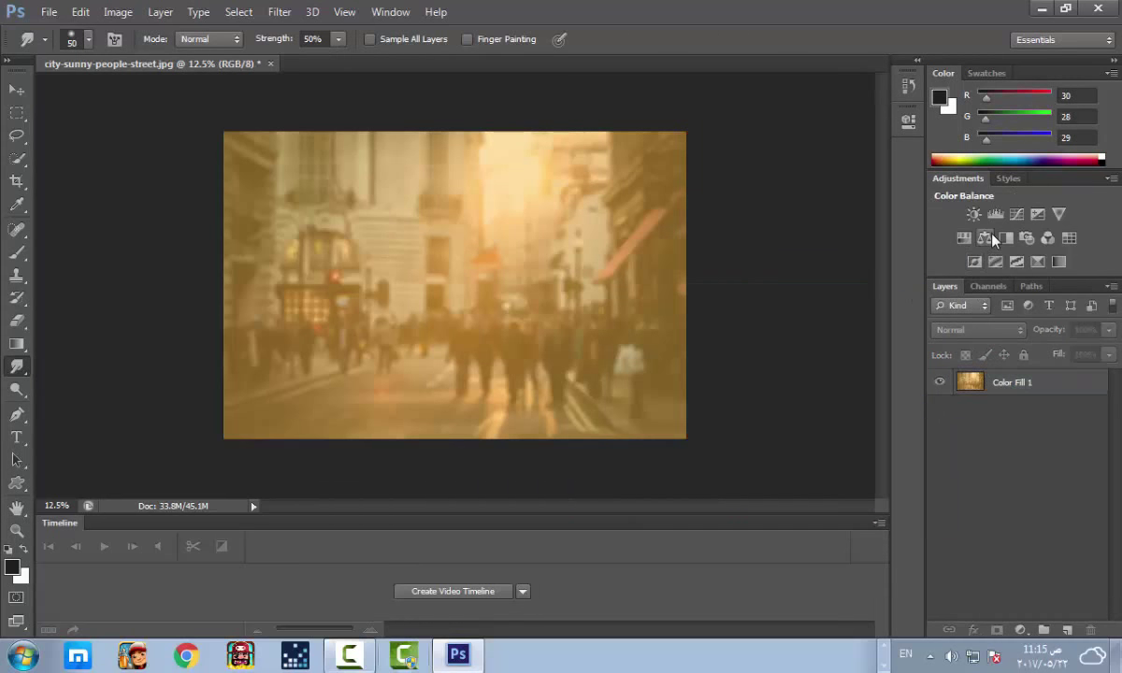
pyautogui.click(1013, 217)
pyautogui.click(1016, 215)
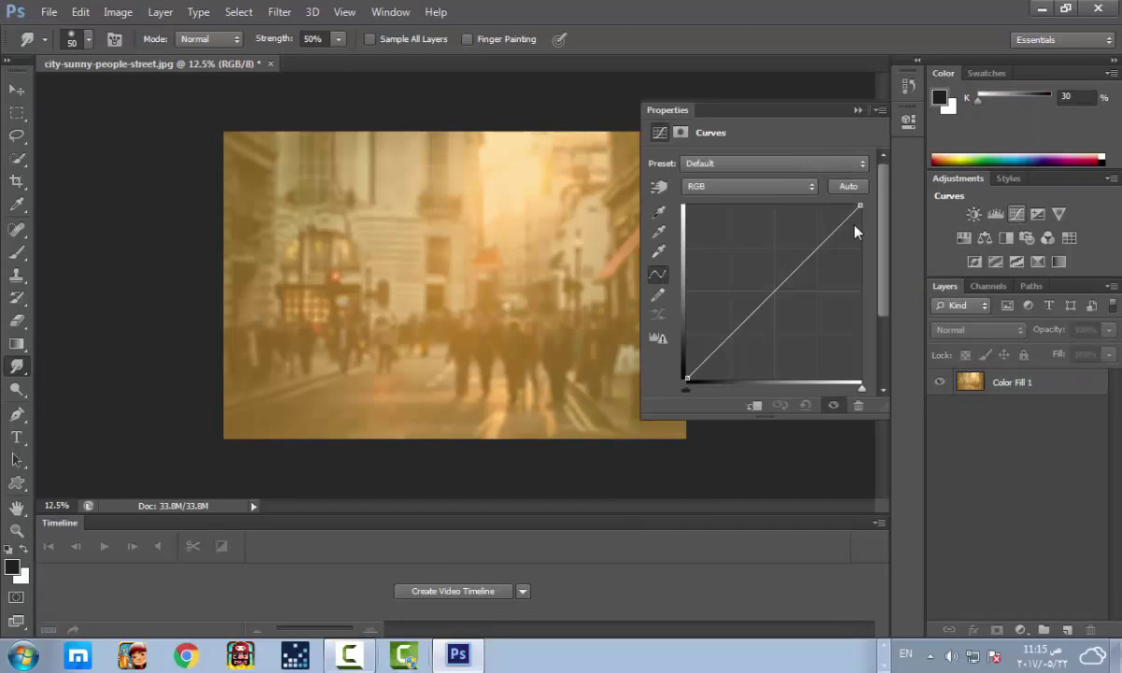
pyautogui.moveTo(755, 308); pyautogui.dragTo(768, 322)
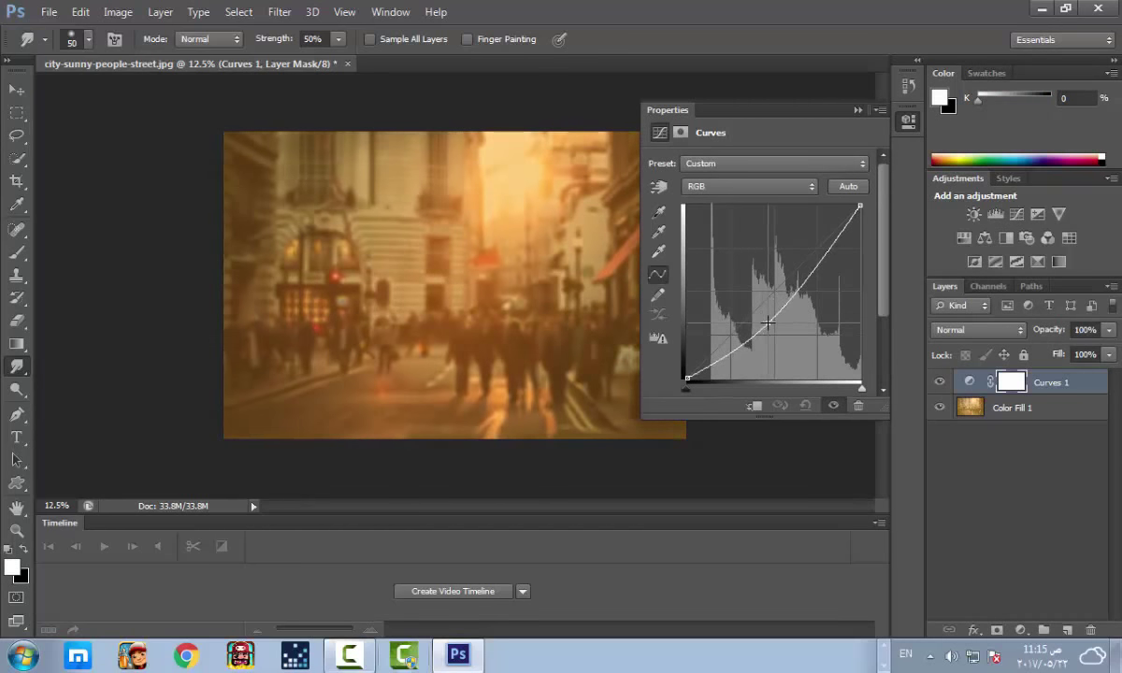
pyautogui.click(857, 110)
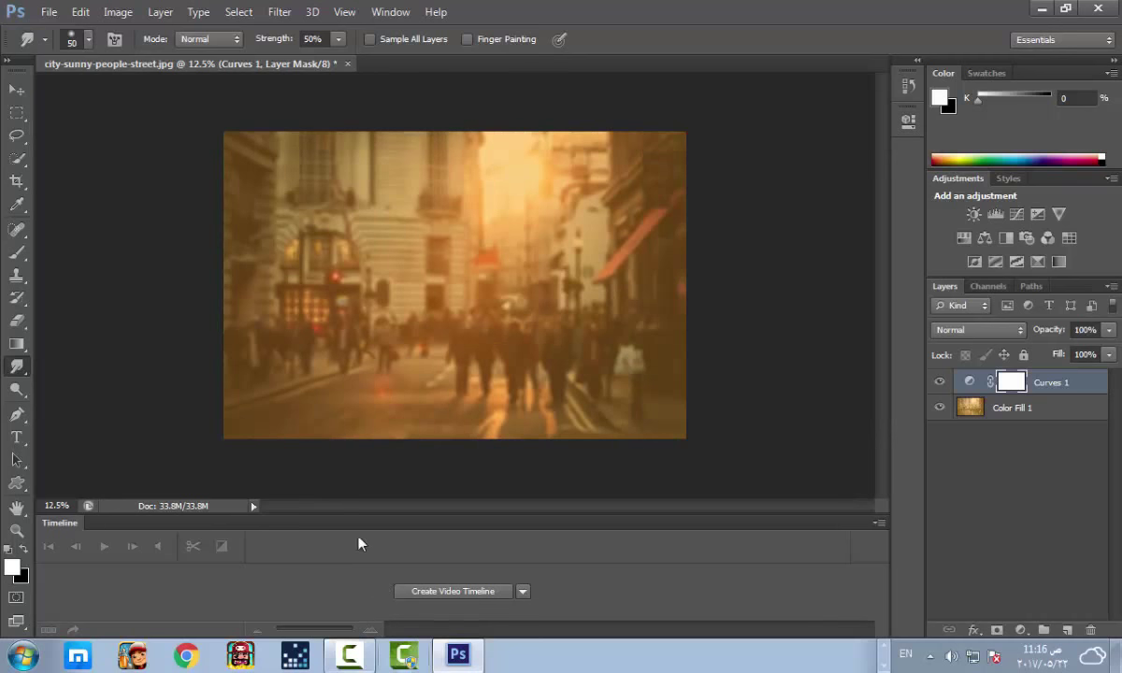
# Step: Draw a 1300 × 1300 px circle shape with the Ellipse tool near the middle of the photo
pyautogui.scroll(1, 327, 299)
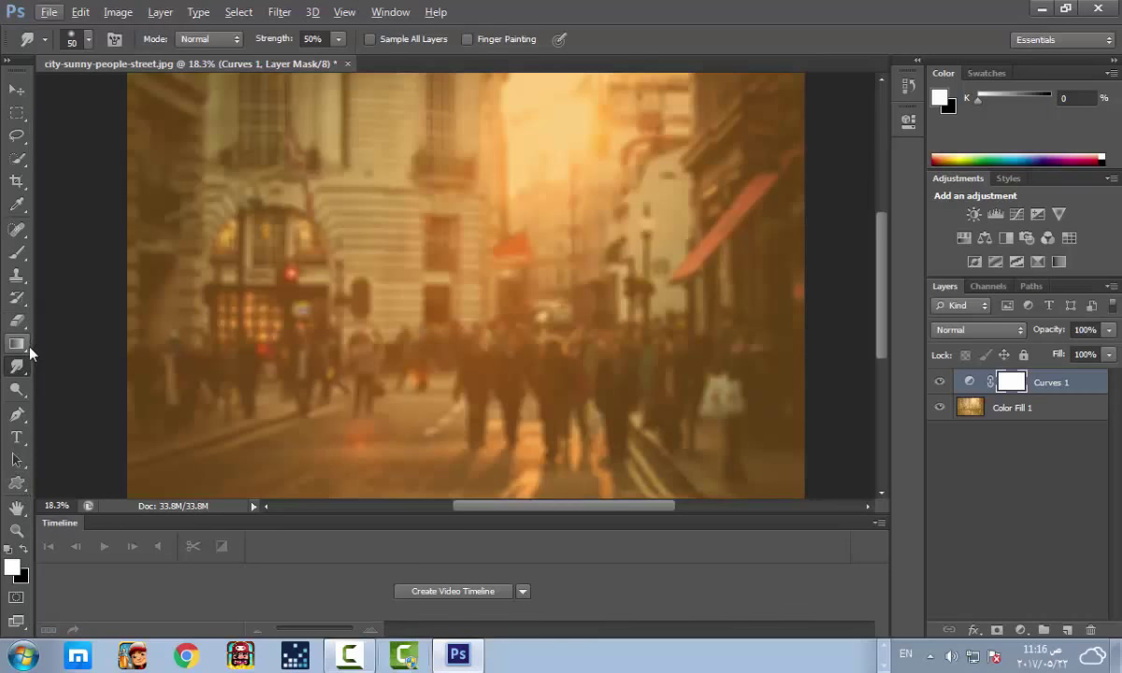
pyautogui.click(17, 483)
pyautogui.rightClick(18, 481)
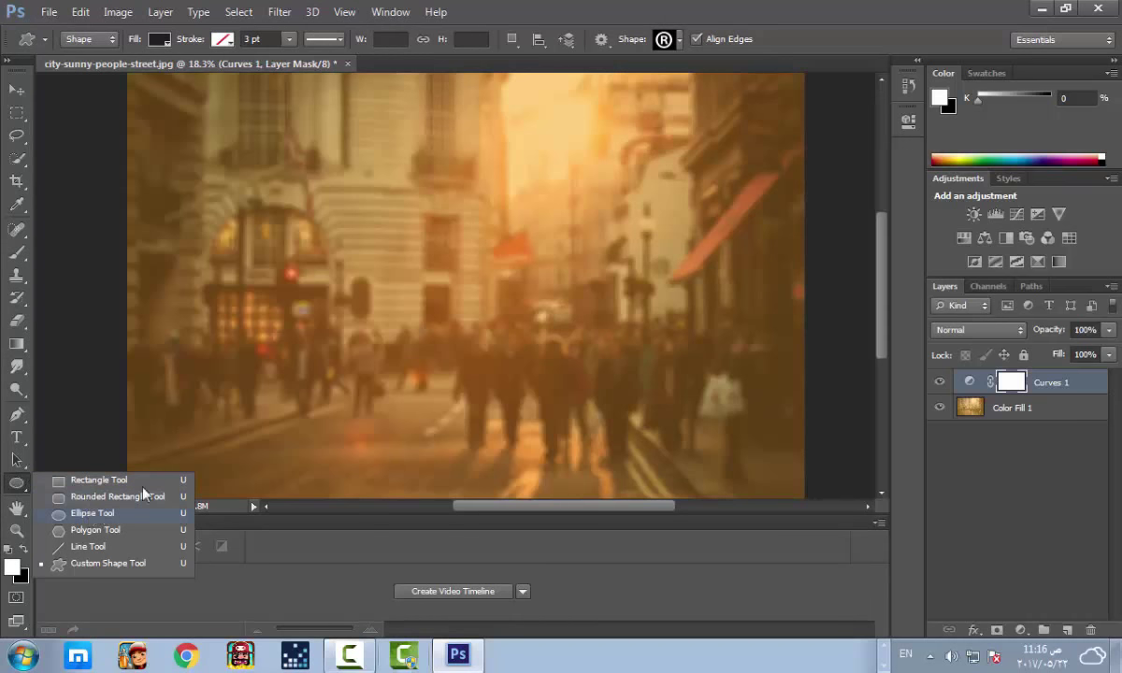
pyautogui.click(89, 514)
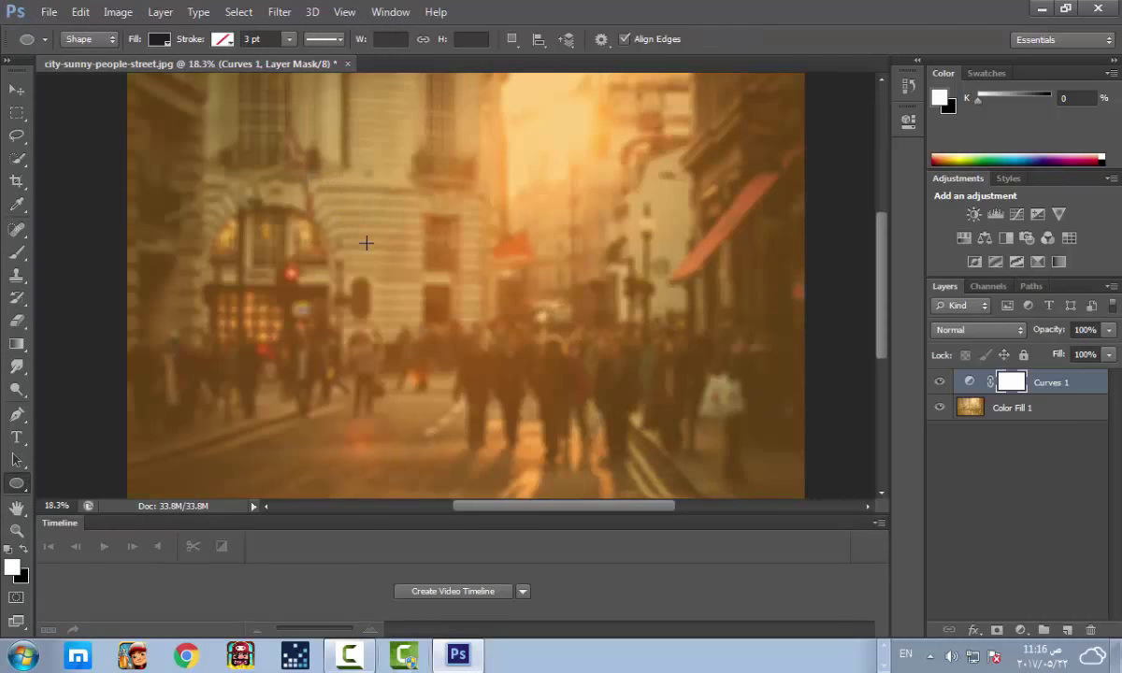
pyautogui.moveTo(339, 198); pyautogui.dragTo(577, 411)
pyautogui.moveTo(462, 338); pyautogui.dragTo(447, 292)
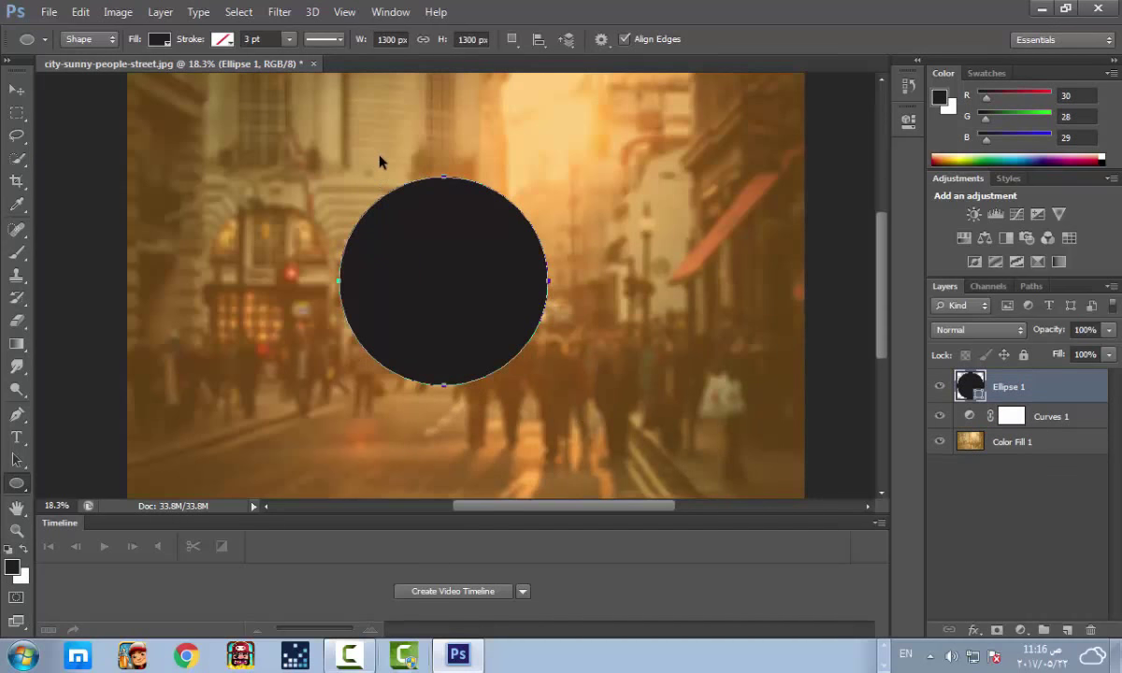
pyautogui.hotkey('ctrl', 't')
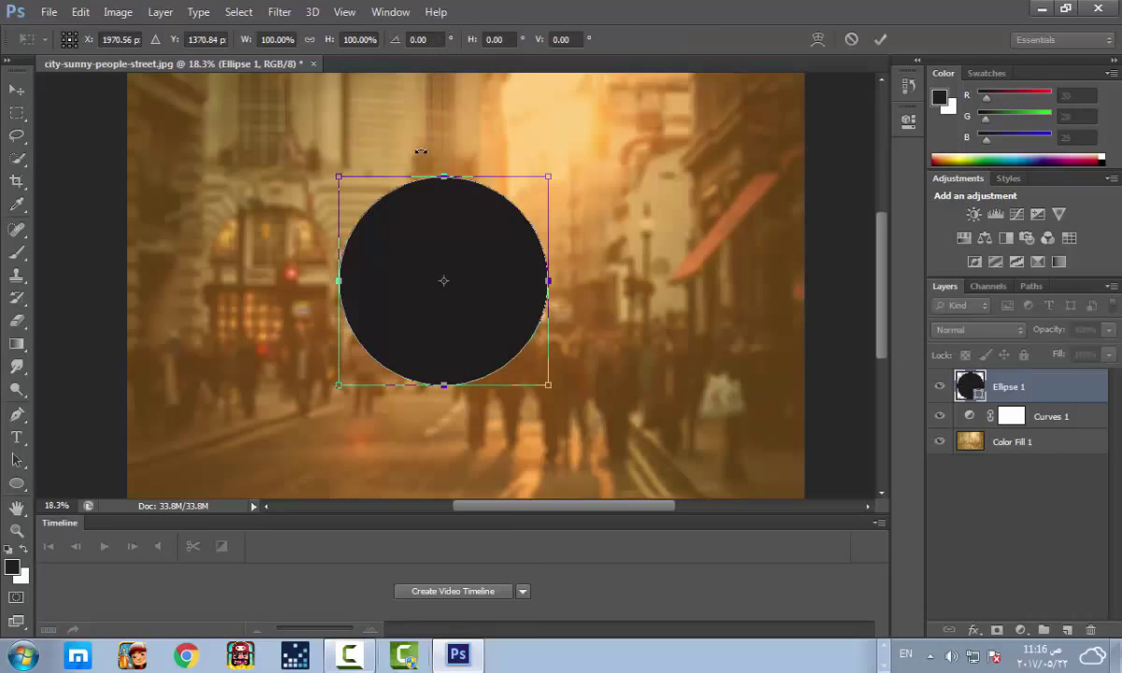
pyautogui.press('Return')
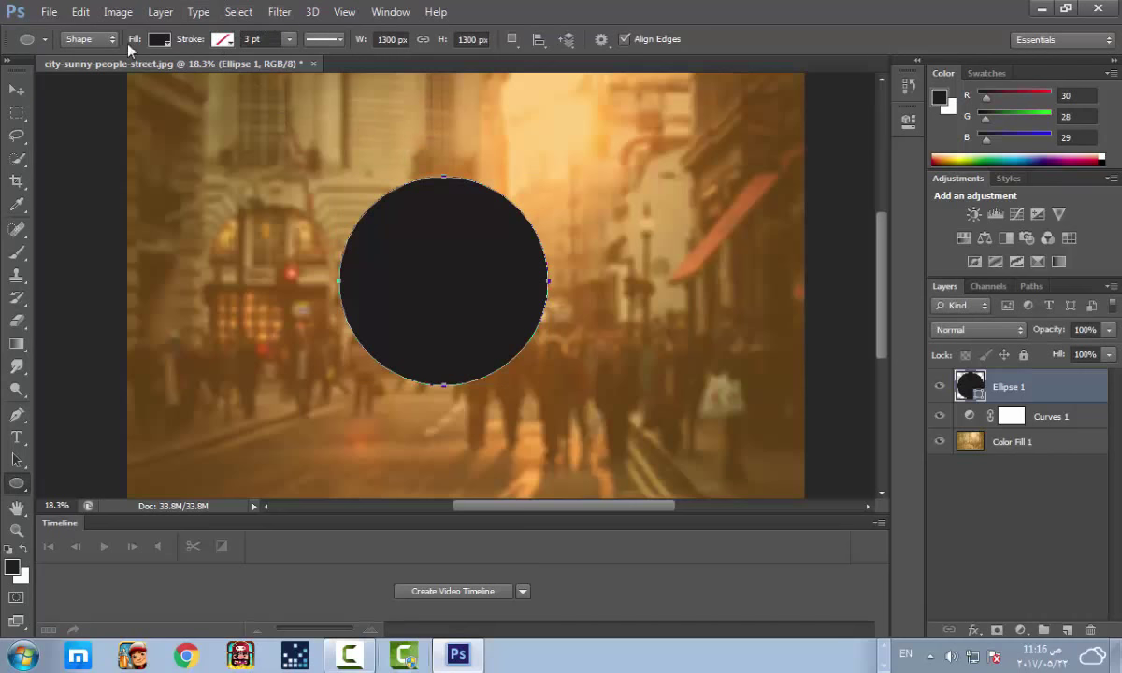
# Step: Remove the circle's fill and give it a white 16 pt stroke
pyautogui.click(153, 40)
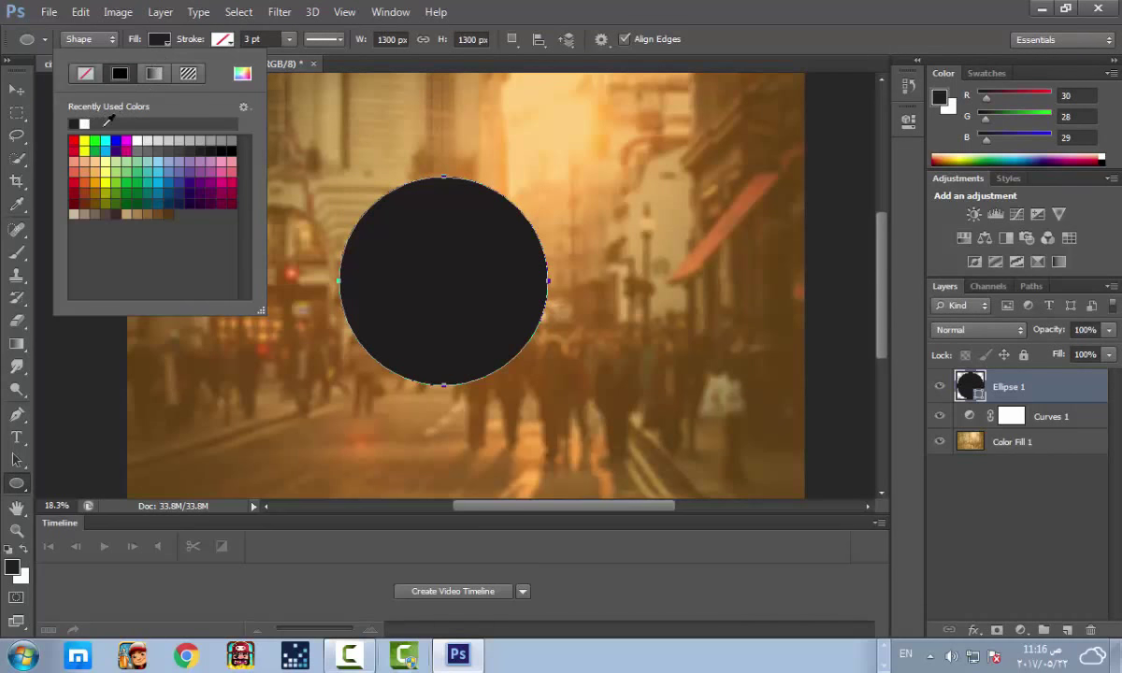
pyautogui.click(84, 74)
pyautogui.click(183, 41)
pyautogui.moveTo(183, 41)
pyautogui.mouseDown()
pyautogui.moveTo(207, 47)
pyautogui.moveTo(185, 42)
pyautogui.mouseUp()
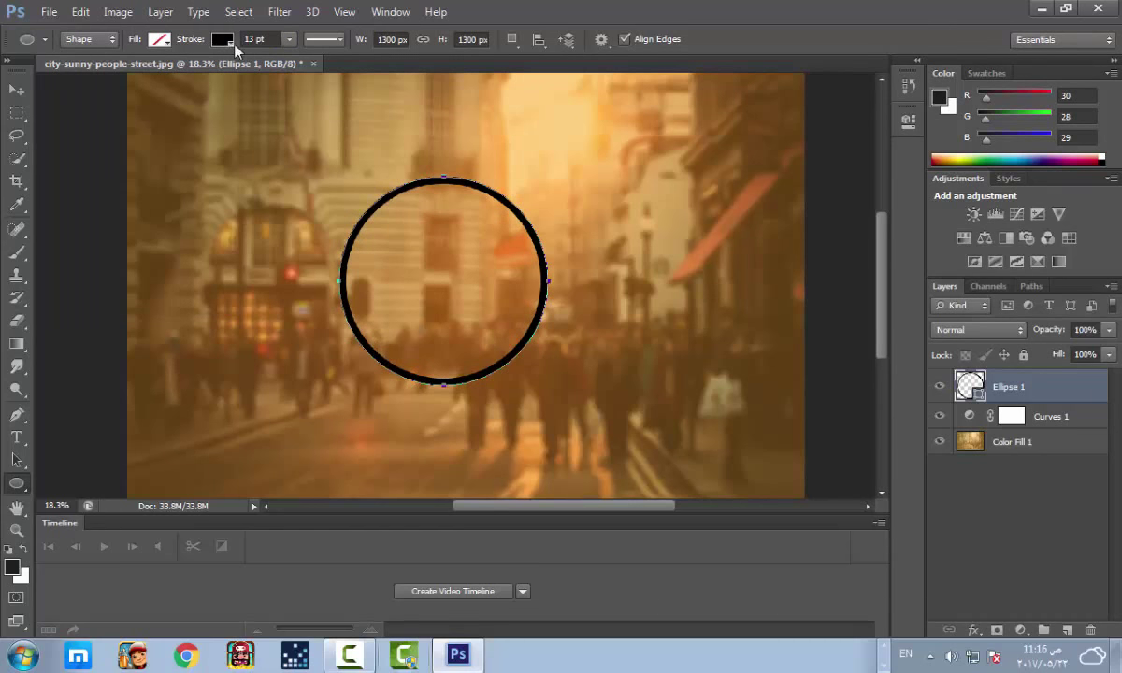
pyautogui.click(223, 41)
pyautogui.click(146, 122)
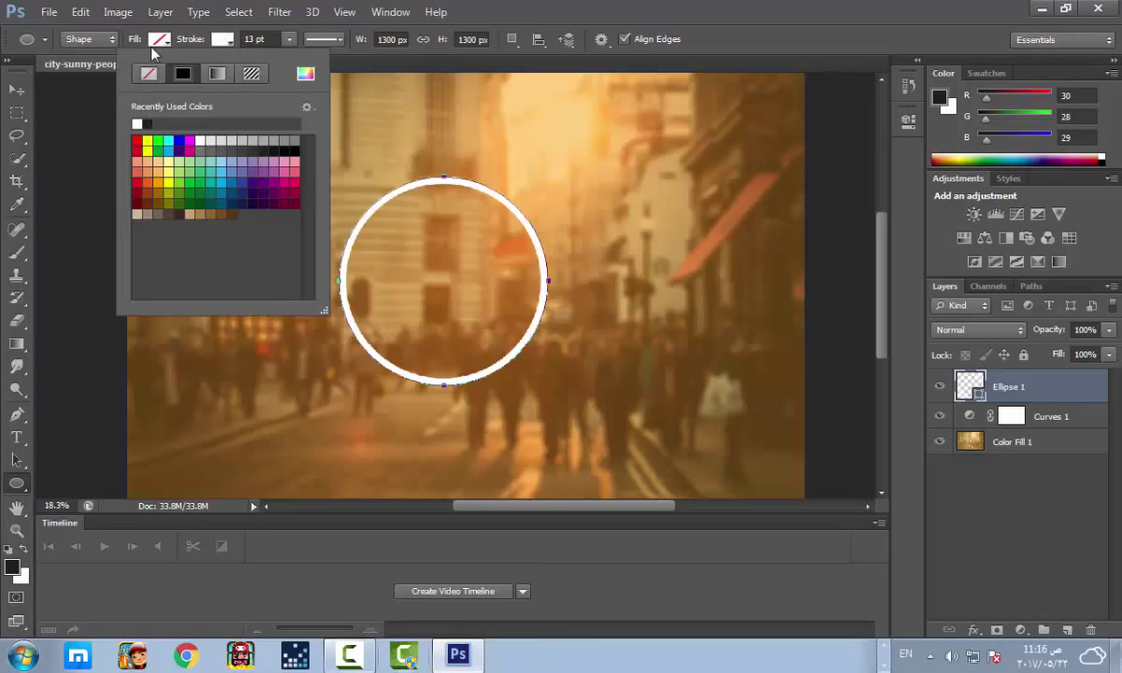
pyautogui.moveTo(185, 49); pyautogui.dragTo(188, 53)
pyautogui.press('a')
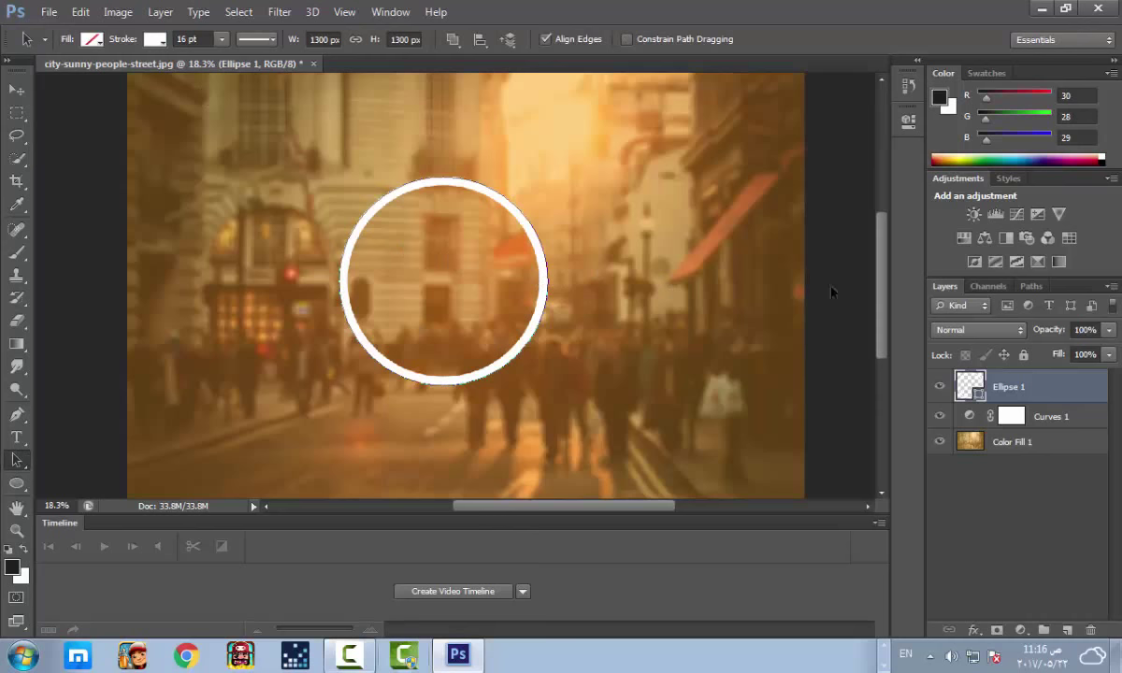
# Step: Draw a vertical rounded rectangle about 143 × 805 px with a 111 px corner radius in the left half of the circle
pyautogui.click(1002, 405)
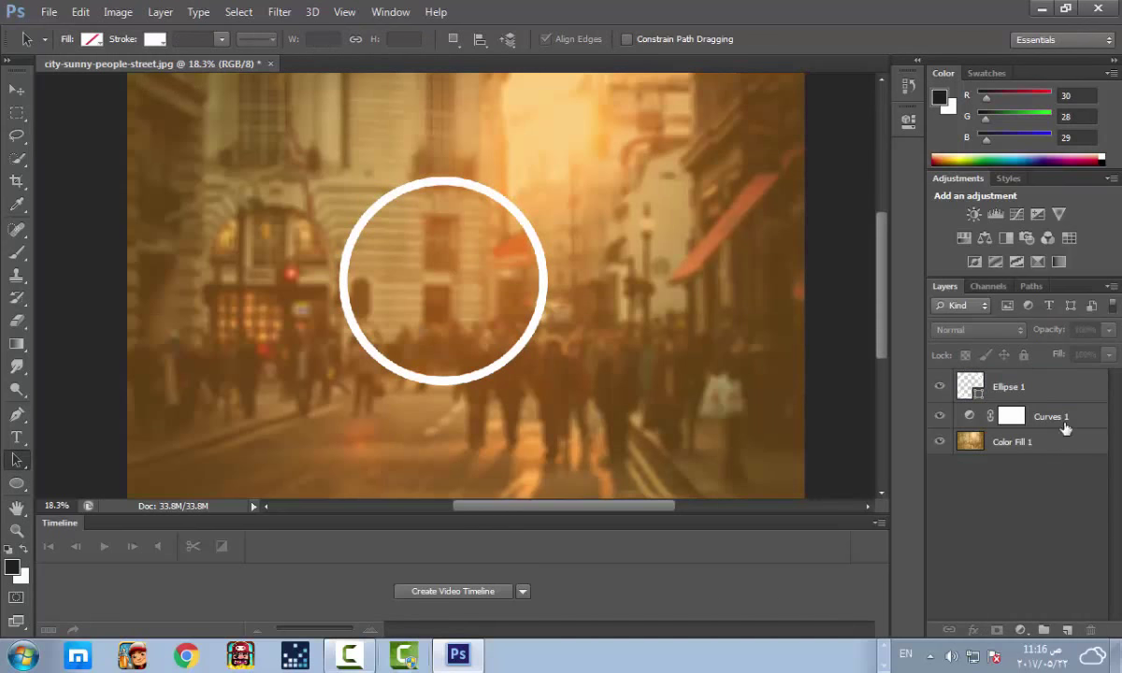
pyautogui.click(1038, 387)
pyautogui.scroll(4, 394, 245)
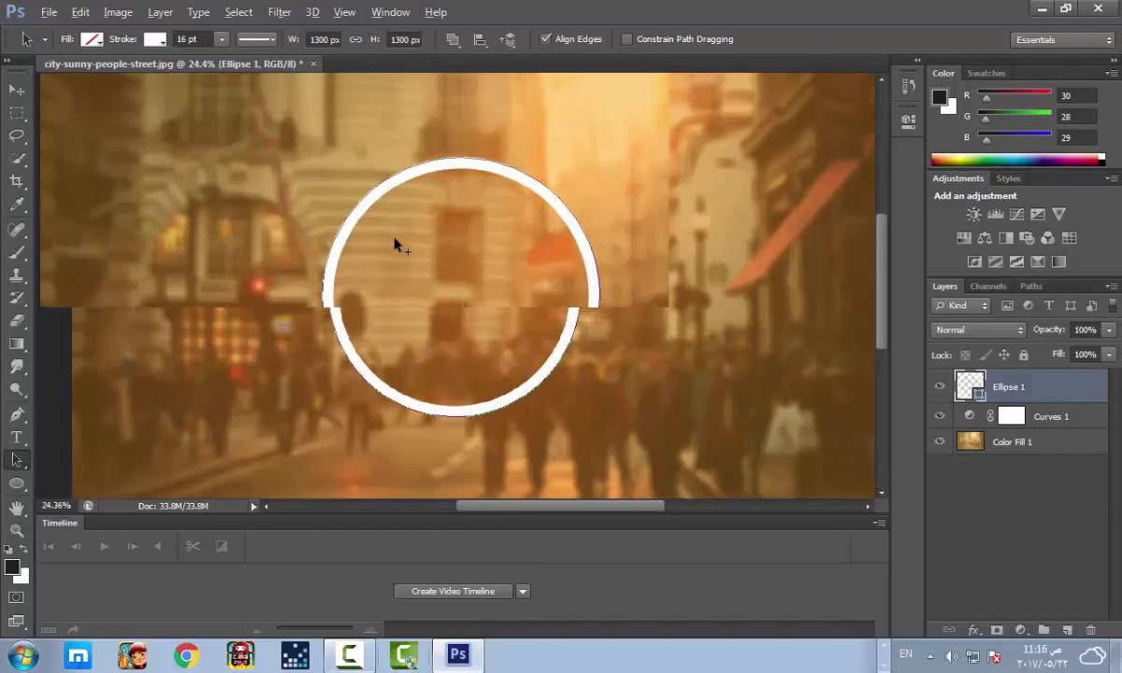
pyautogui.scroll(2, 395, 245)
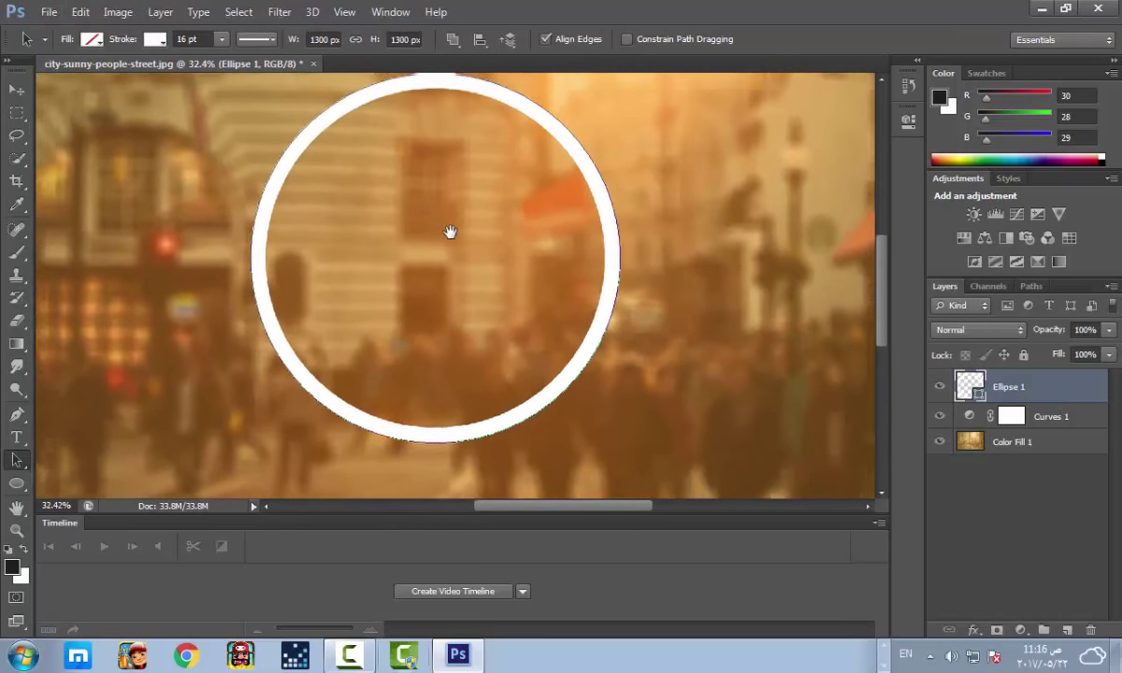
pyautogui.moveTo(17, 482); pyautogui.dragTo(98, 503)
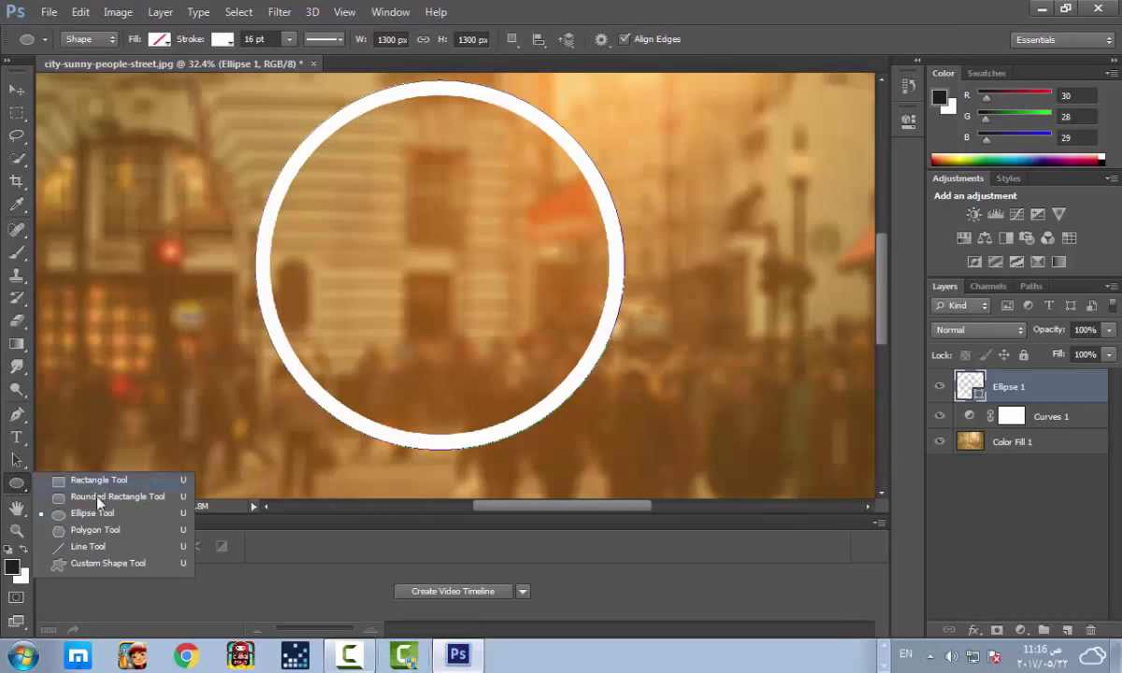
pyautogui.click(112, 496)
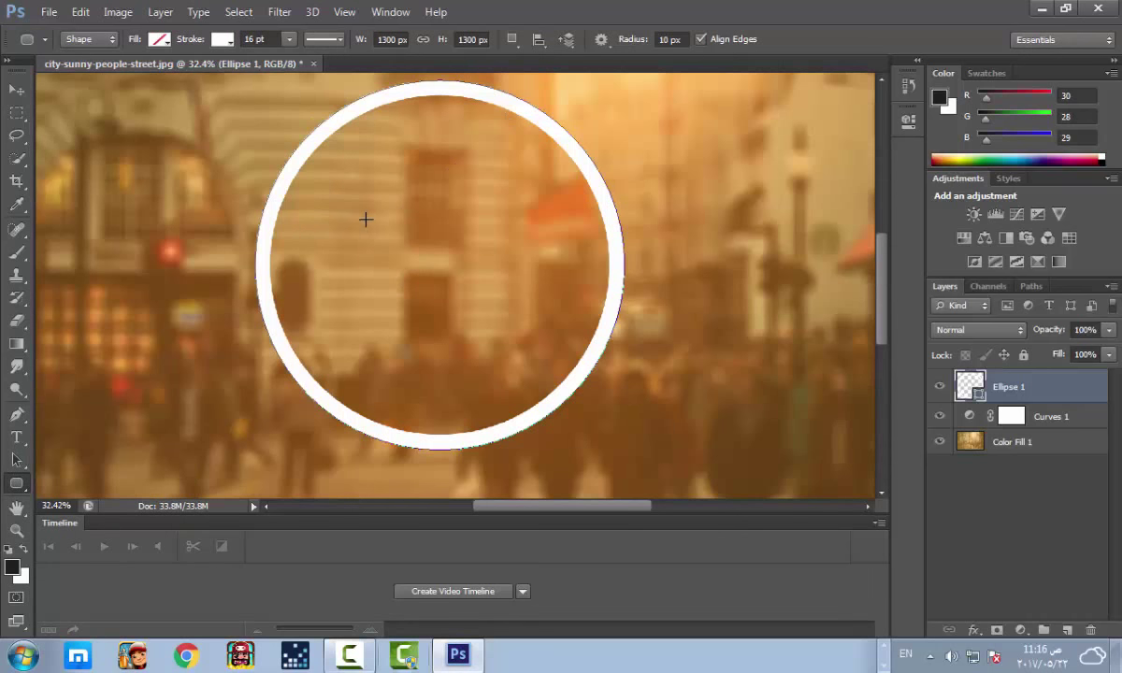
pyautogui.moveTo(353, 196); pyautogui.dragTo(392, 360)
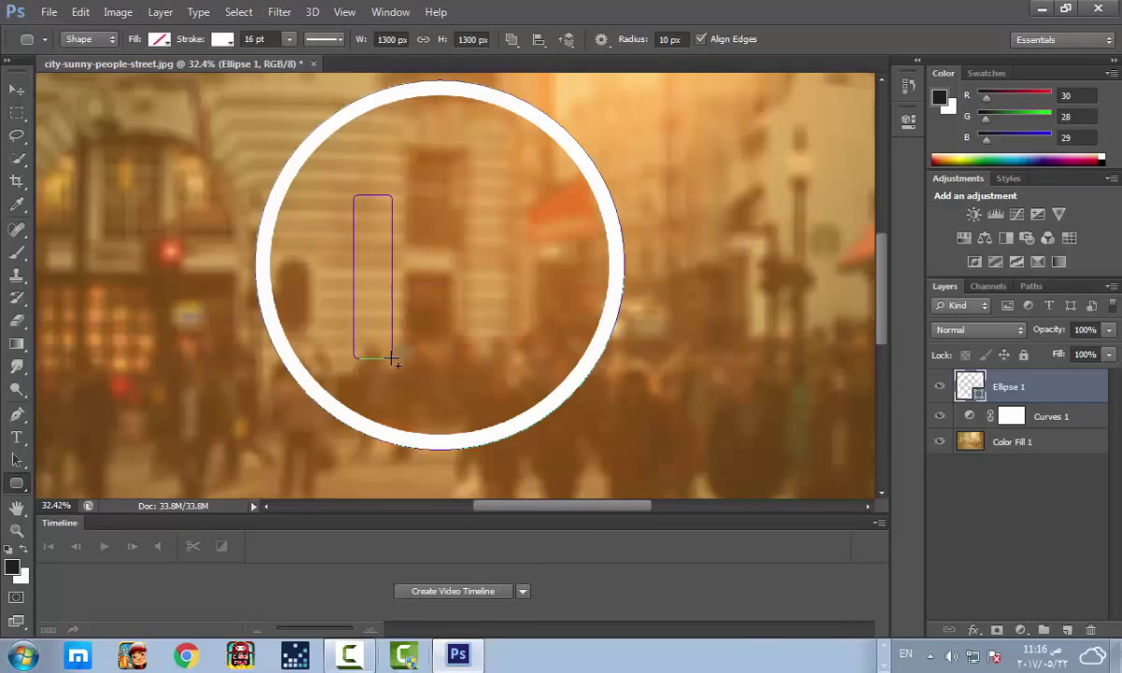
pyautogui.hotkey('ctrl', 'z')
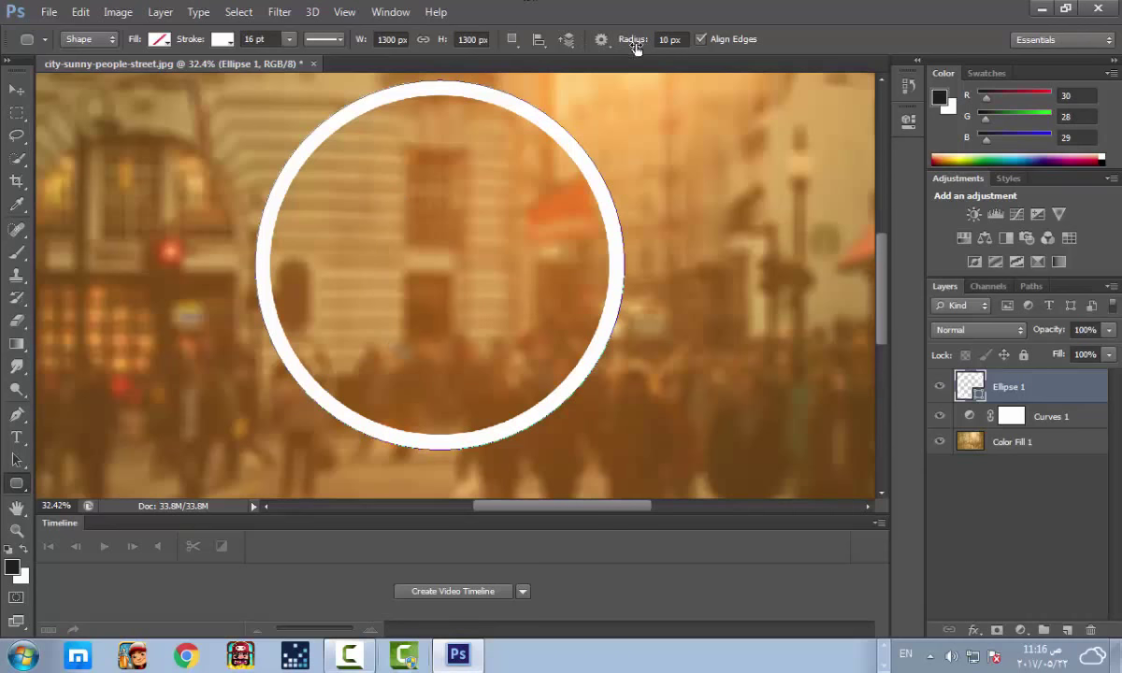
pyautogui.moveTo(639, 41); pyautogui.dragTo(709, 66)
pyautogui.moveTo(359, 167); pyautogui.dragTo(399, 382)
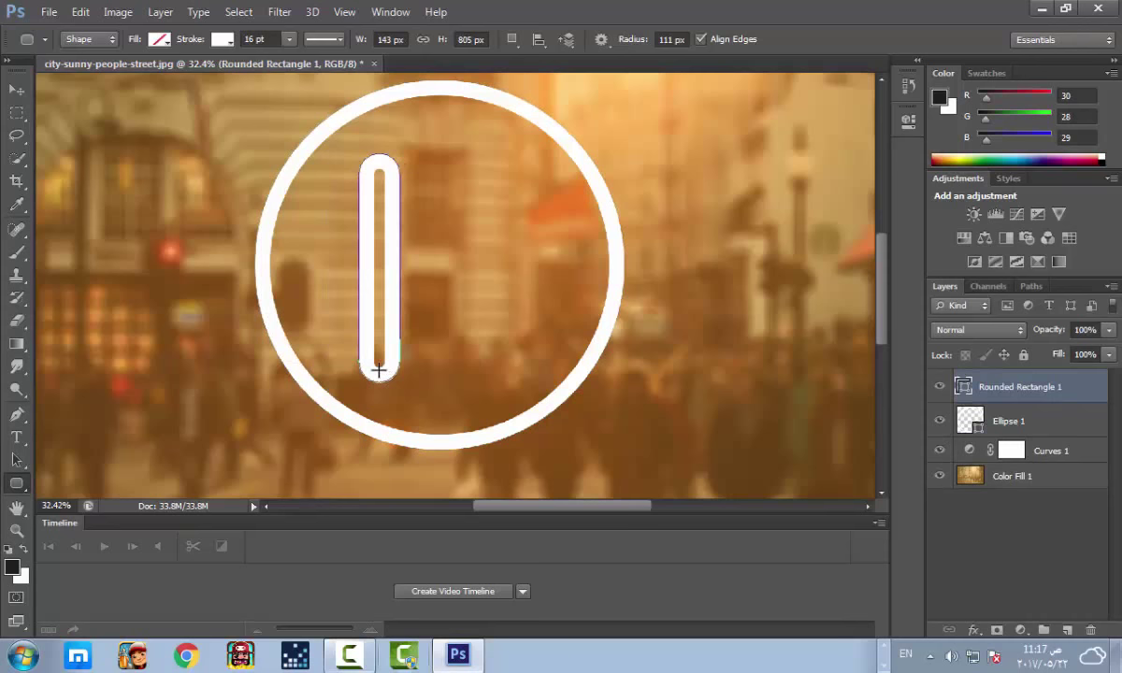
# Step: Shift the rounded bar slightly left inside the circle, keeping its vertical position
pyautogui.press('a')
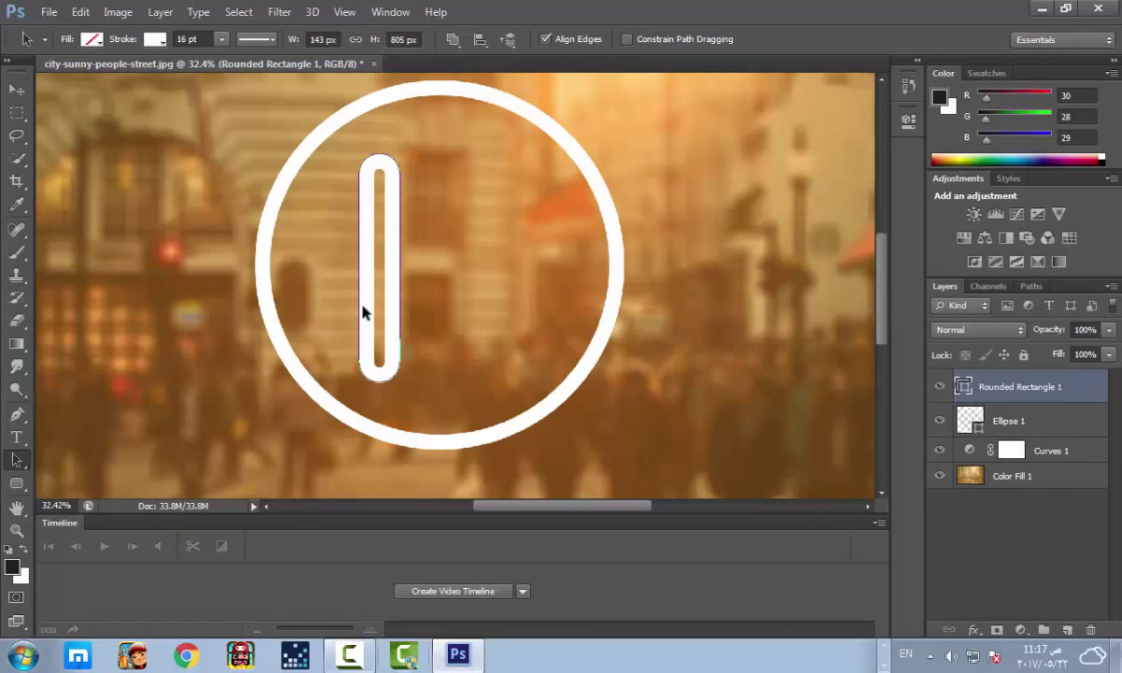
pyautogui.hotkey('ctrl', 't')
pyautogui.hotkey('shift', 'Left')
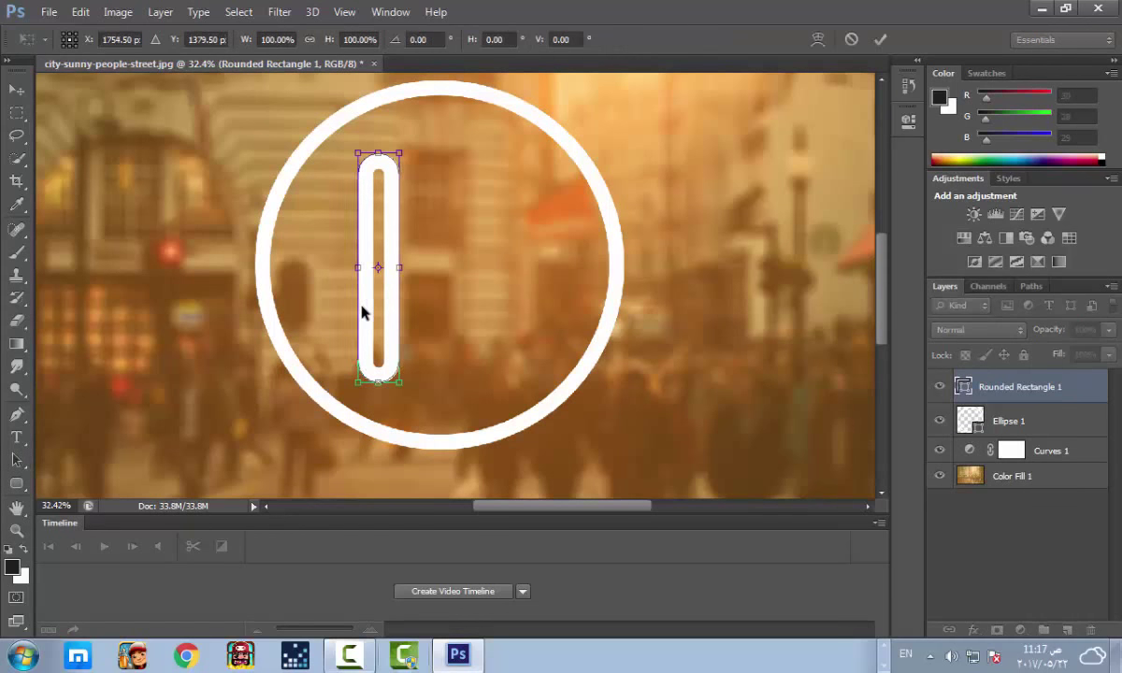
pyautogui.hotkey('shift', 'Left')
pyautogui.moveTo(360, 312); pyautogui.dragTo(352, 310)
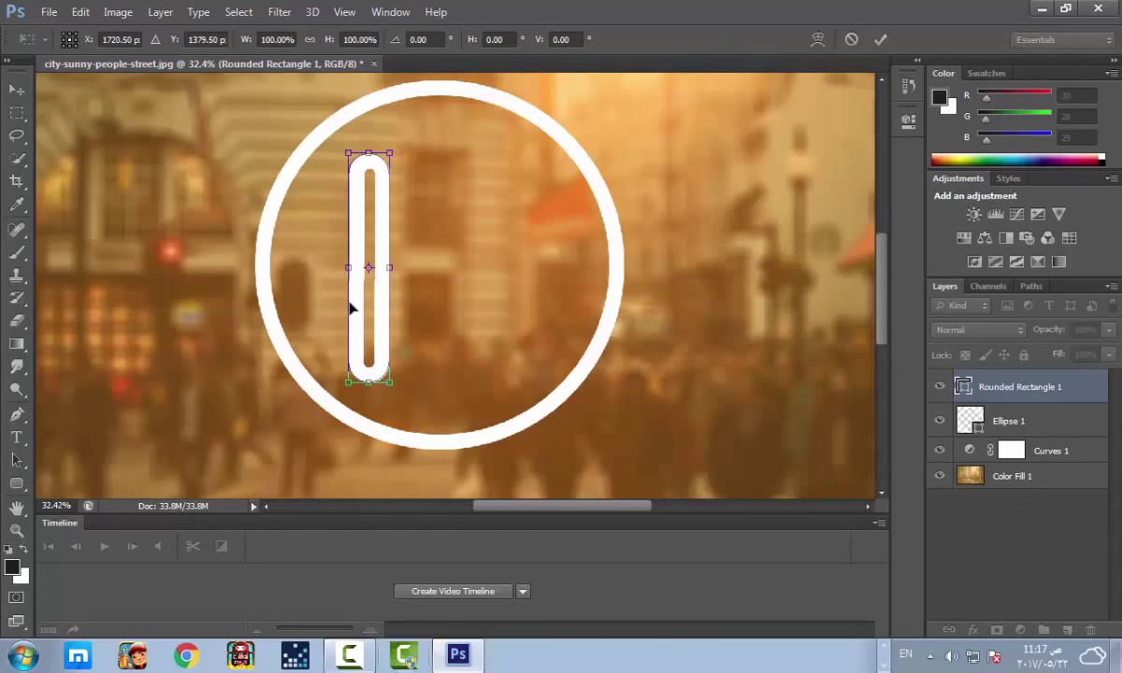
pyautogui.press('Return')
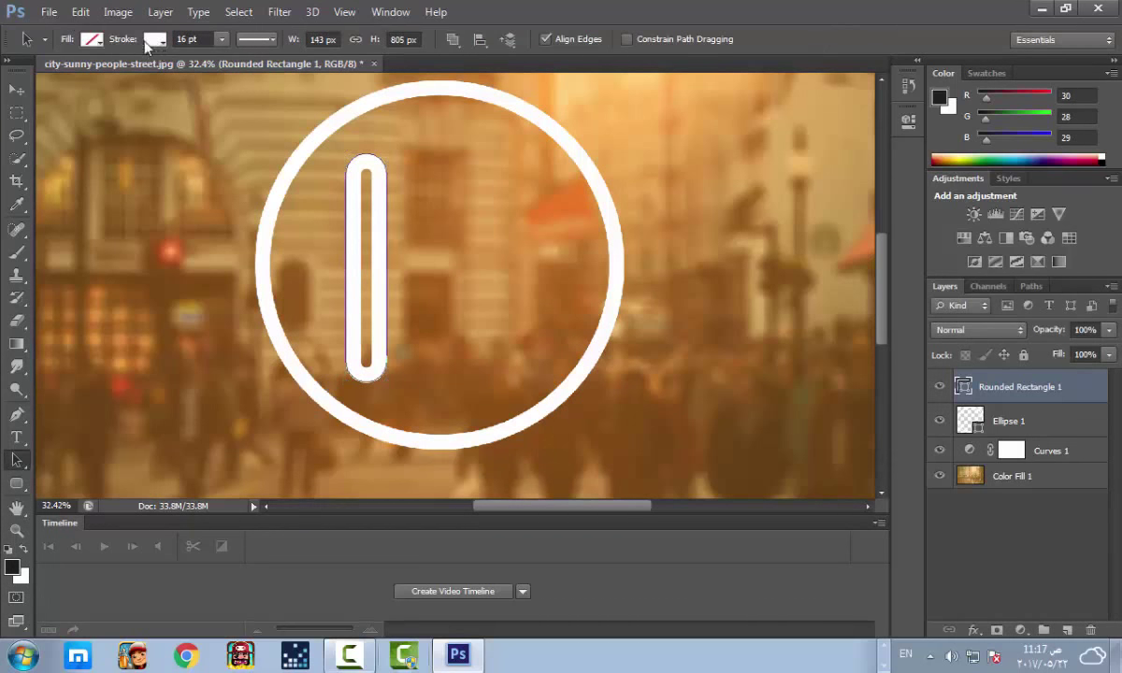
# Step: Set the rounded bar's stroke to 0 pt and fill it with white
pyautogui.moveTo(120, 40); pyautogui.dragTo(82, 39)
pyautogui.click(90, 39)
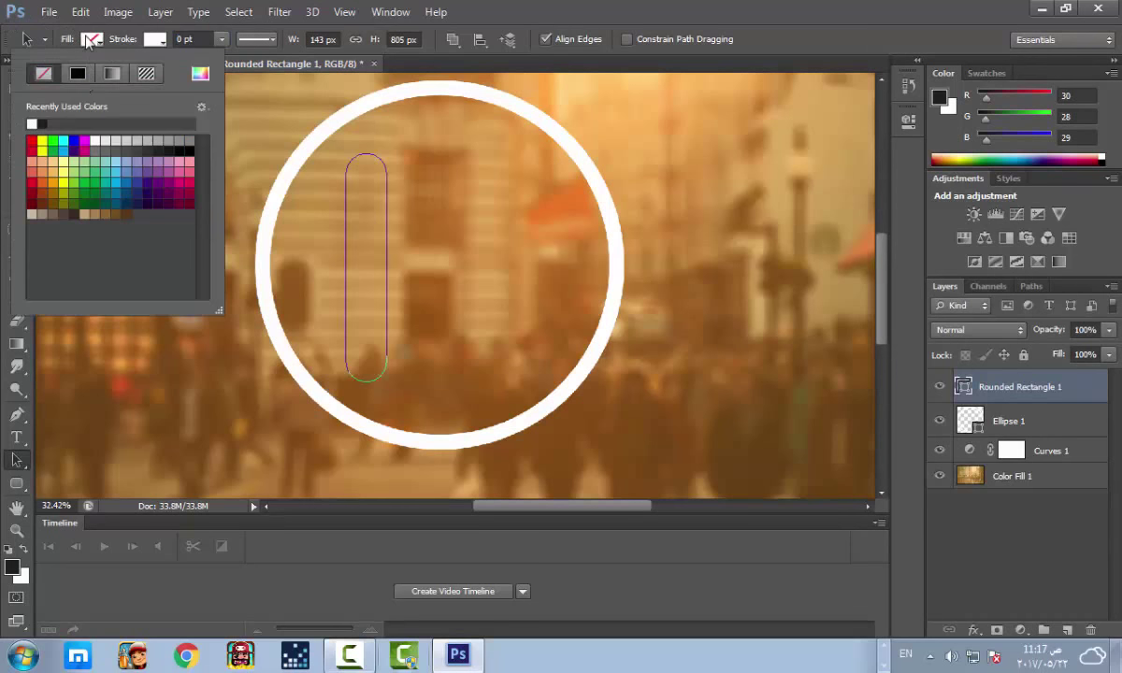
pyautogui.click(94, 140)
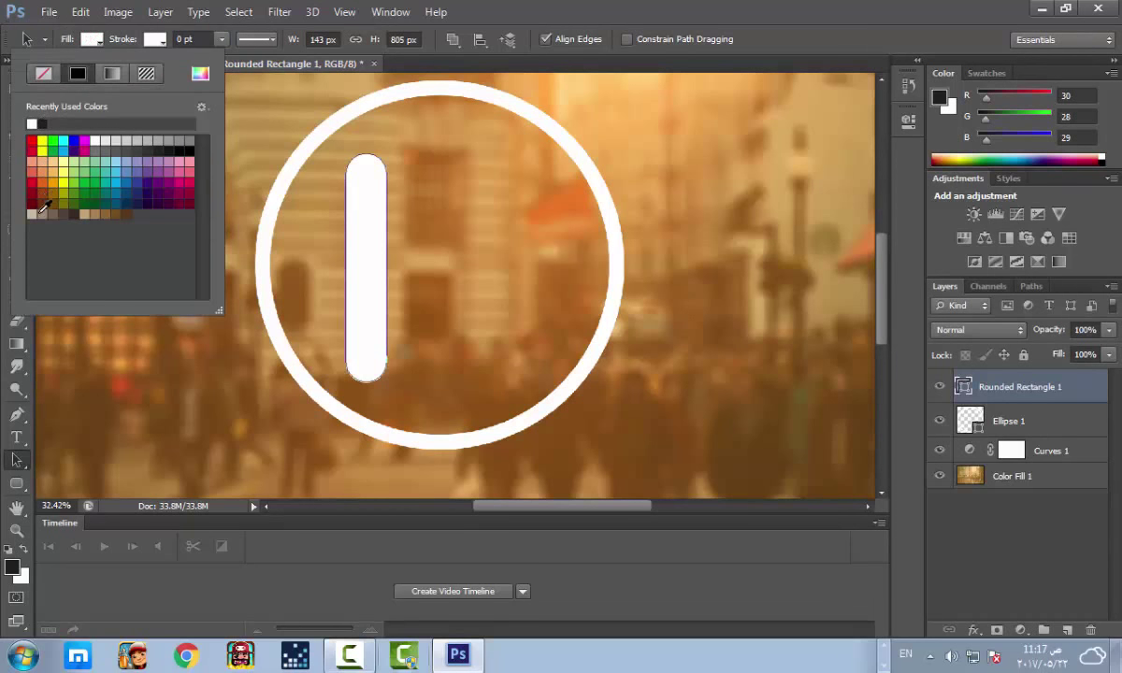
pyautogui.click(376, 253)
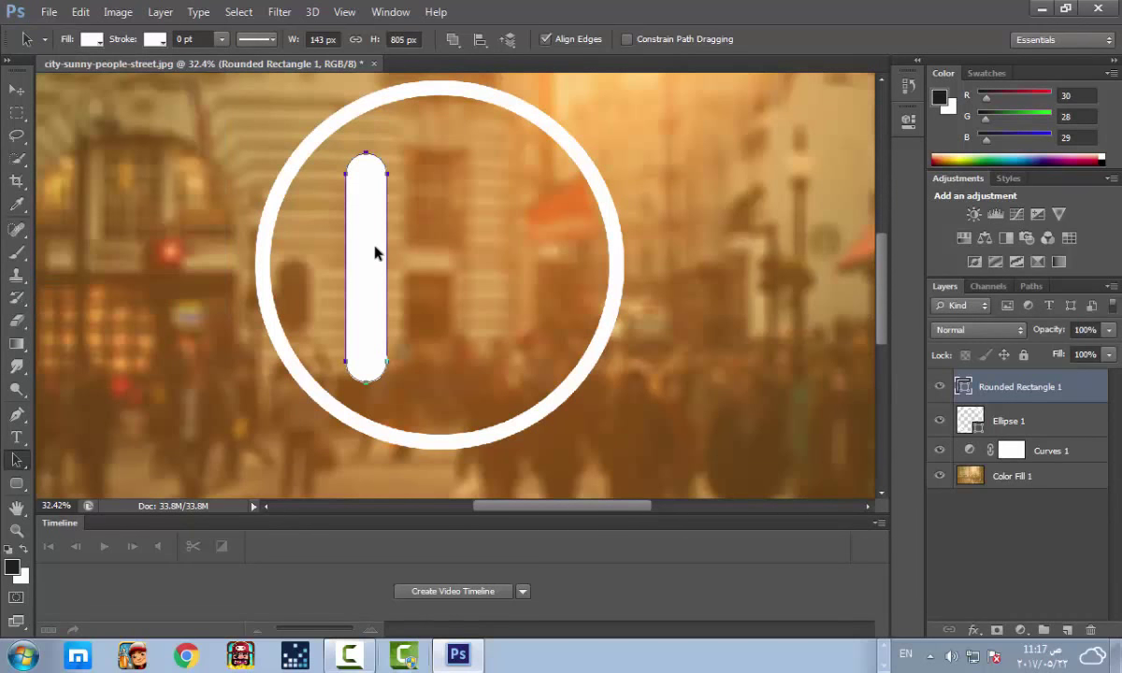
# Step: Duplicate the white bar and move the copy horizontally into the circle's right half, to X 2171.50 px
pyautogui.hotkey('ctrl', 'j')
pyautogui.hotkey('ctrl', 't')
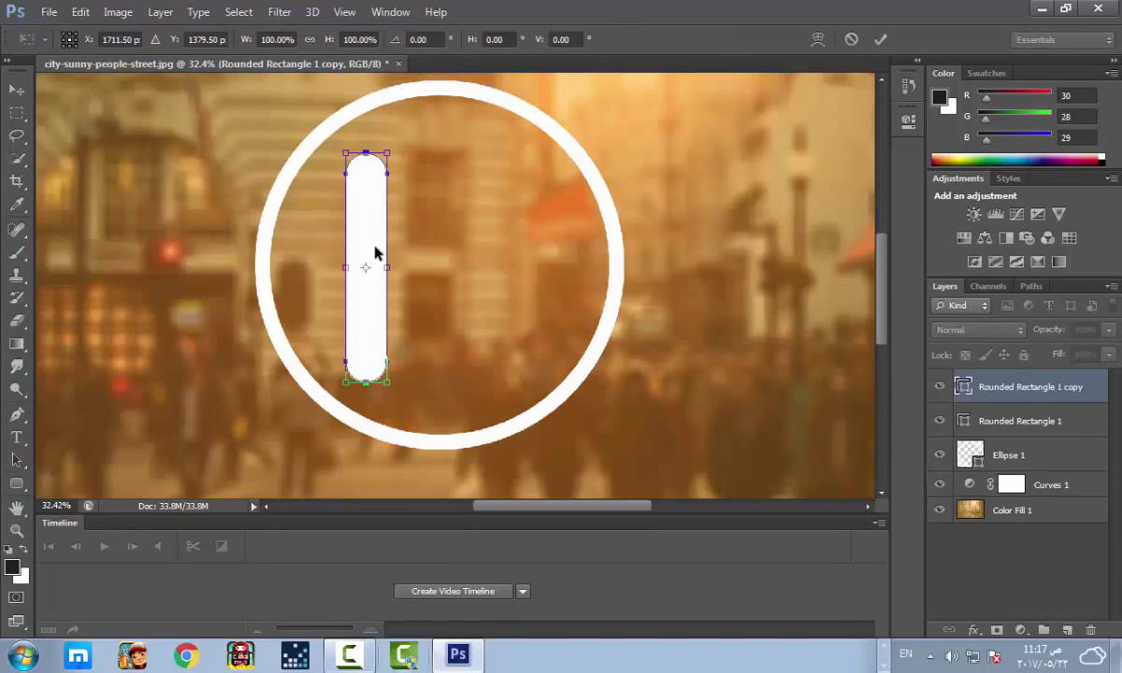
pyautogui.hotkey('shift', 'Right')
pyautogui.hotkey('shift', 'Right')
pyautogui.hotkey('shift', 'Right')
pyautogui.hotkey('shift', 'Right')
pyautogui.hotkey('shift', 'Right')
pyautogui.hotkey('shift', 'Right')
pyautogui.hotkey('shift', 'Right')
pyautogui.hotkey('shift', 'Right')
pyautogui.hotkey('shift', 'Right')
pyautogui.hotkey('shift', 'Right')
pyautogui.hotkey('shift', 'Right')
pyautogui.hotkey('shift', 'Right')
pyautogui.hotkey('shift', 'Right')
pyautogui.hotkey('shift', 'Right')
pyautogui.hotkey('shift', 'Right')
pyautogui.hotkey('shift', 'Right')
pyautogui.hotkey('shift', 'Right')
pyautogui.hotkey('shift', 'Right')
pyautogui.hotkey('shift', 'Right')
pyautogui.hotkey('shift', 'Right')
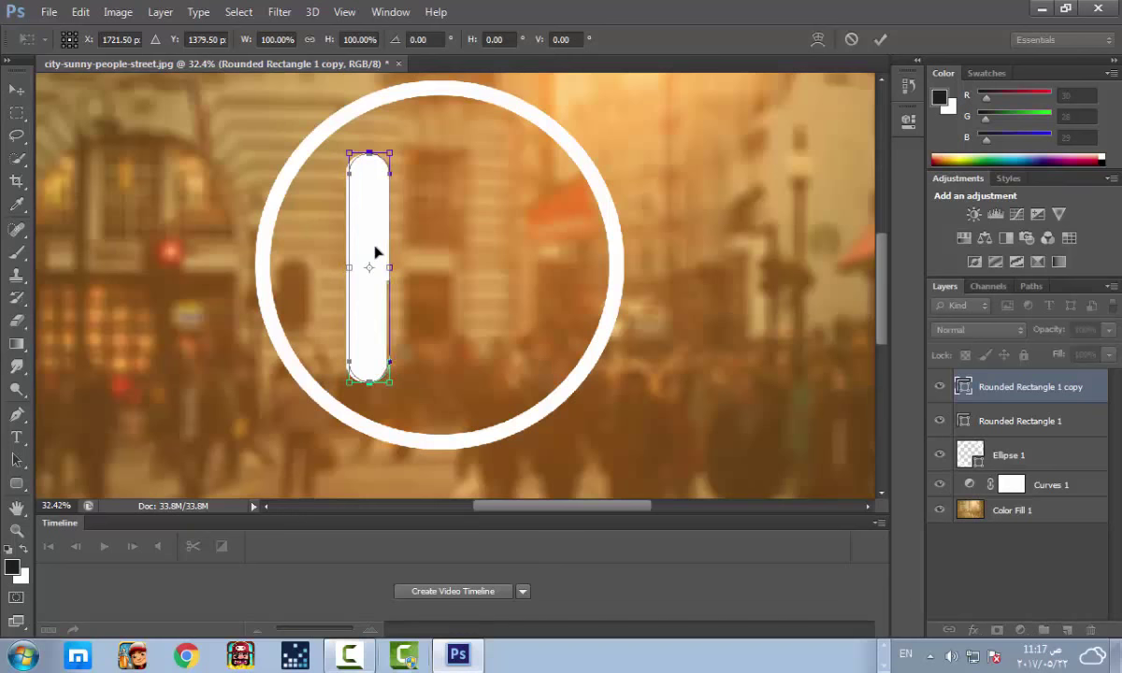
pyautogui.hotkey('shift', 'Right')
pyautogui.hotkey('shift', 'Right')
pyautogui.hotkey('shift', 'Right')
pyautogui.hotkey('shift', 'Right')
pyautogui.hotkey('shift', 'Right')
pyautogui.hotkey('shift', 'Right')
pyautogui.hotkey('shift', 'Right')
pyautogui.hotkey('shift', 'Right')
pyautogui.hotkey('shift', 'Right')
pyautogui.hotkey('shift', 'Right')
pyautogui.hotkey('shift', 'Right')
pyautogui.hotkey('shift', 'Right')
pyautogui.hotkey('shift', 'Right')
pyautogui.hotkey('shift', 'Right')
pyautogui.hotkey('shift', 'Right')
pyautogui.hotkey('shift', 'Right')
pyautogui.hotkey('shift', 'Right')
pyautogui.hotkey('shift', 'Right')
pyautogui.hotkey('shift', 'Right')
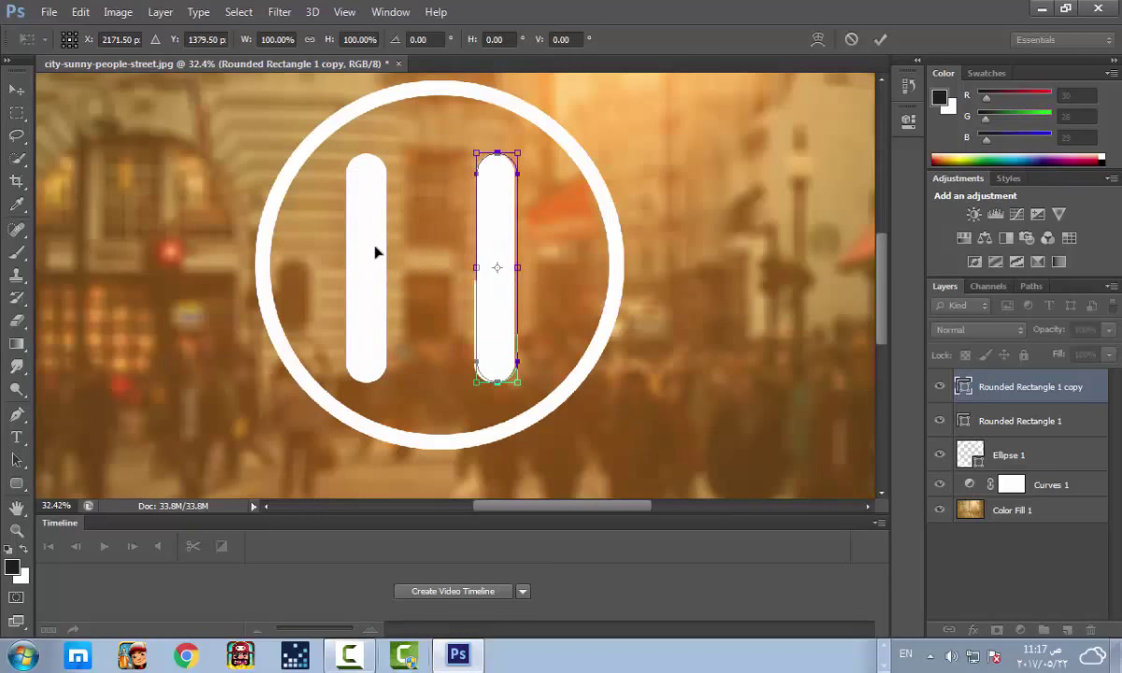
pyautogui.hotkey('shift', 'Right')
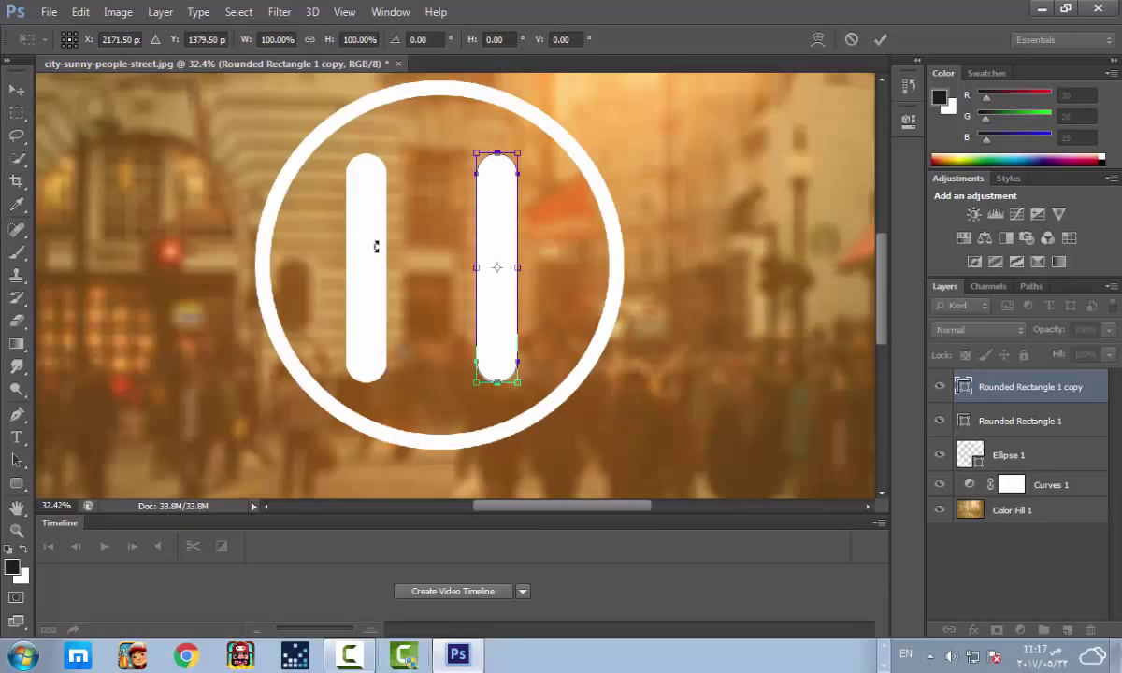
pyautogui.scroll(-3, 374, 247)
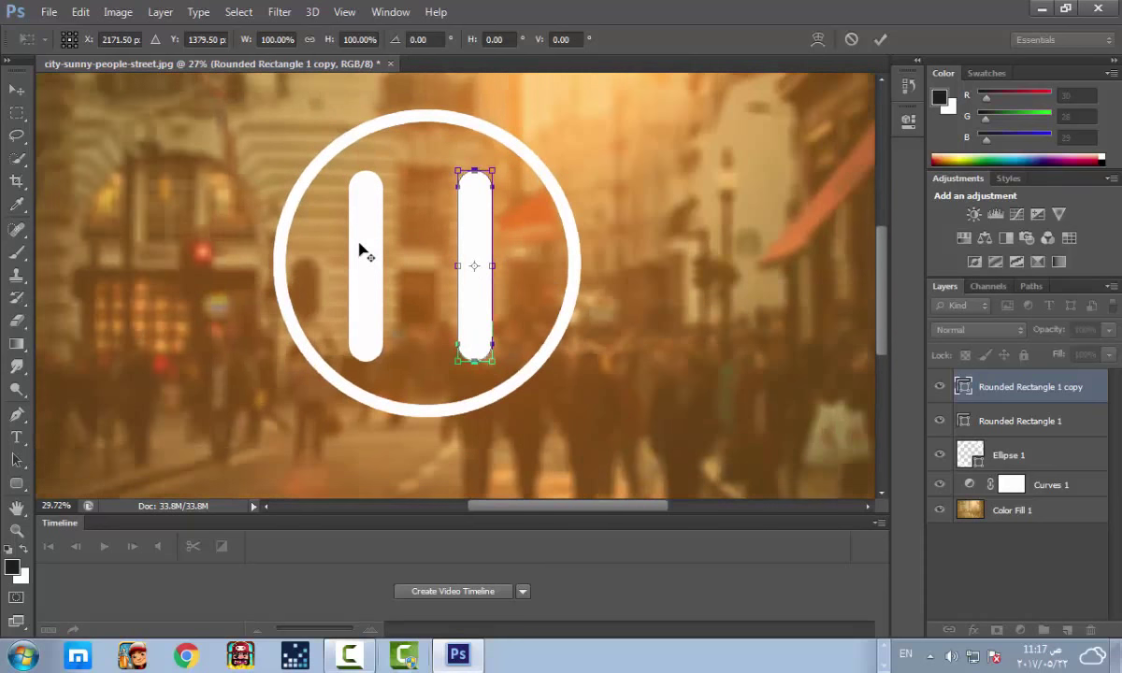
pyautogui.scroll(2, 365, 252)
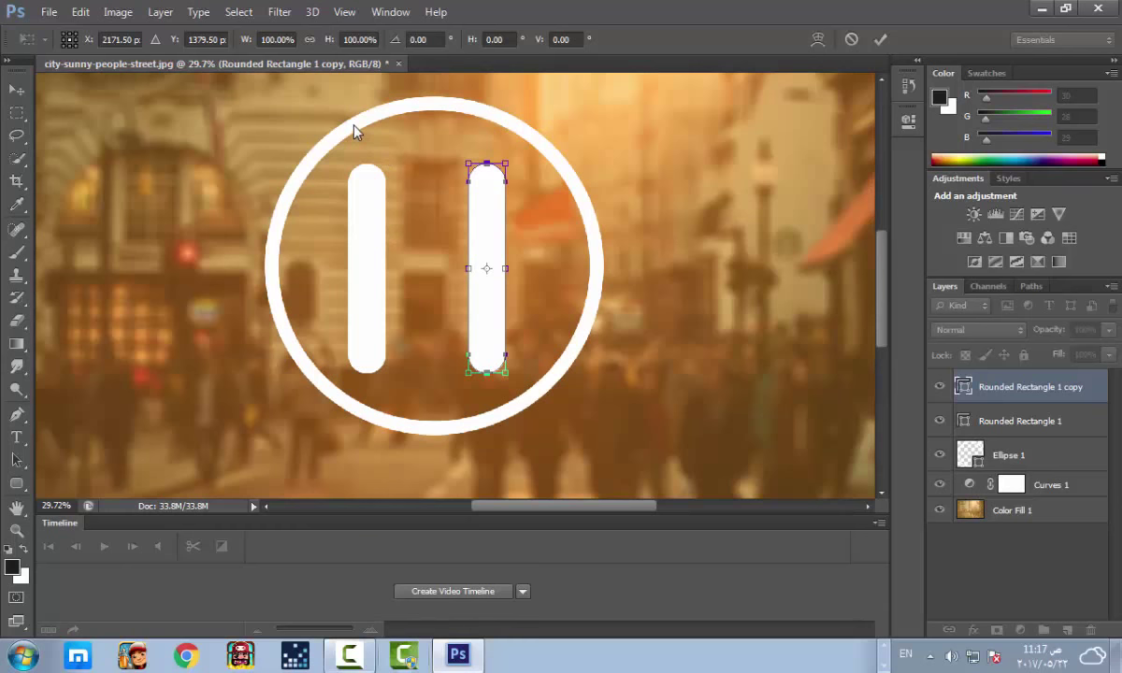
pyautogui.hotkey('alt', 'space')
pyautogui.press('Escape')
pyautogui.click(884, 38)
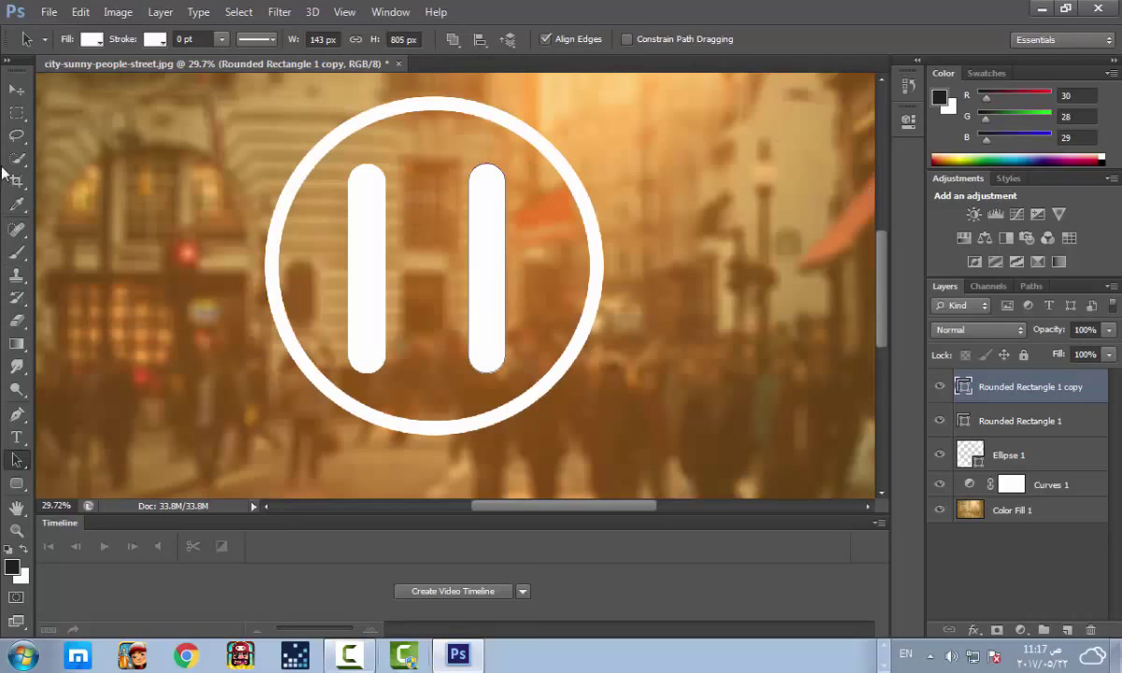
# Step: Draw a short rounded rectangle about 142 × 300 px between the two bars and nudge it right to X 1935 px
pyautogui.press('u')
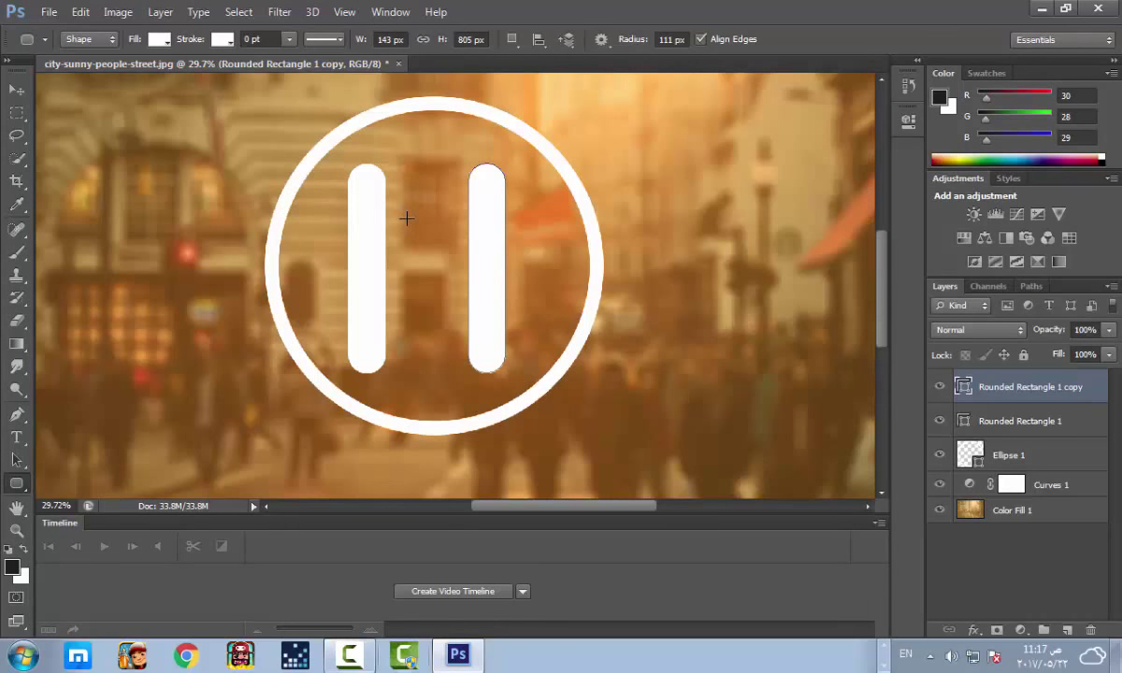
pyautogui.moveTo(408, 217); pyautogui.dragTo(440, 288)
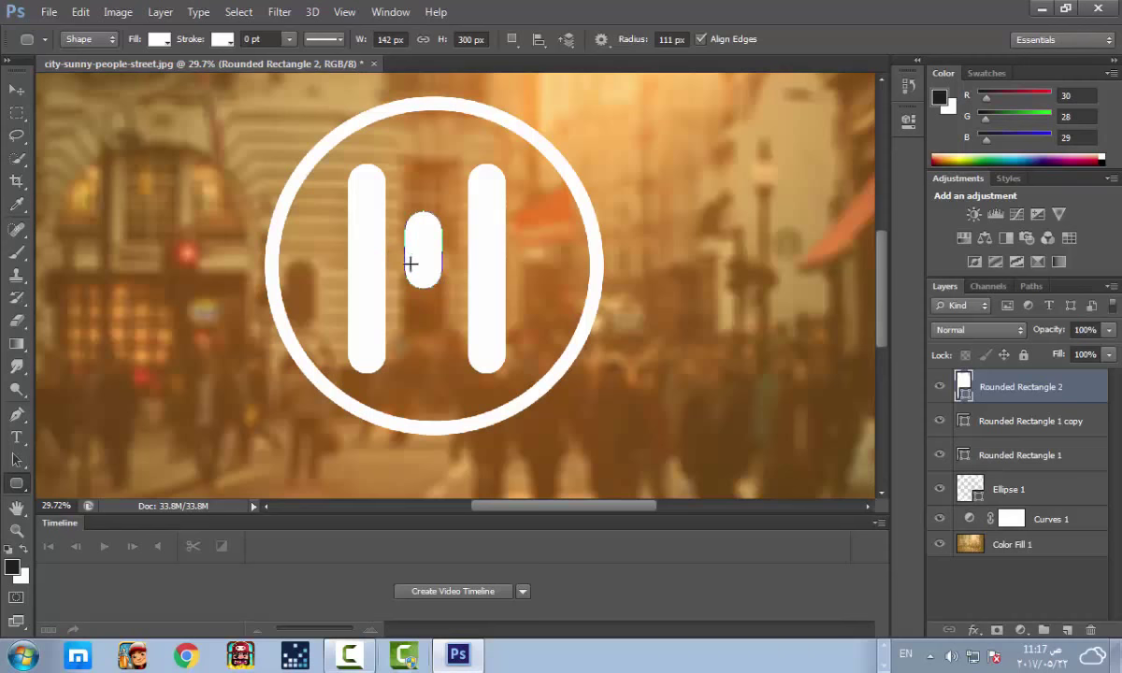
pyautogui.hotkey('ctrl', 't')
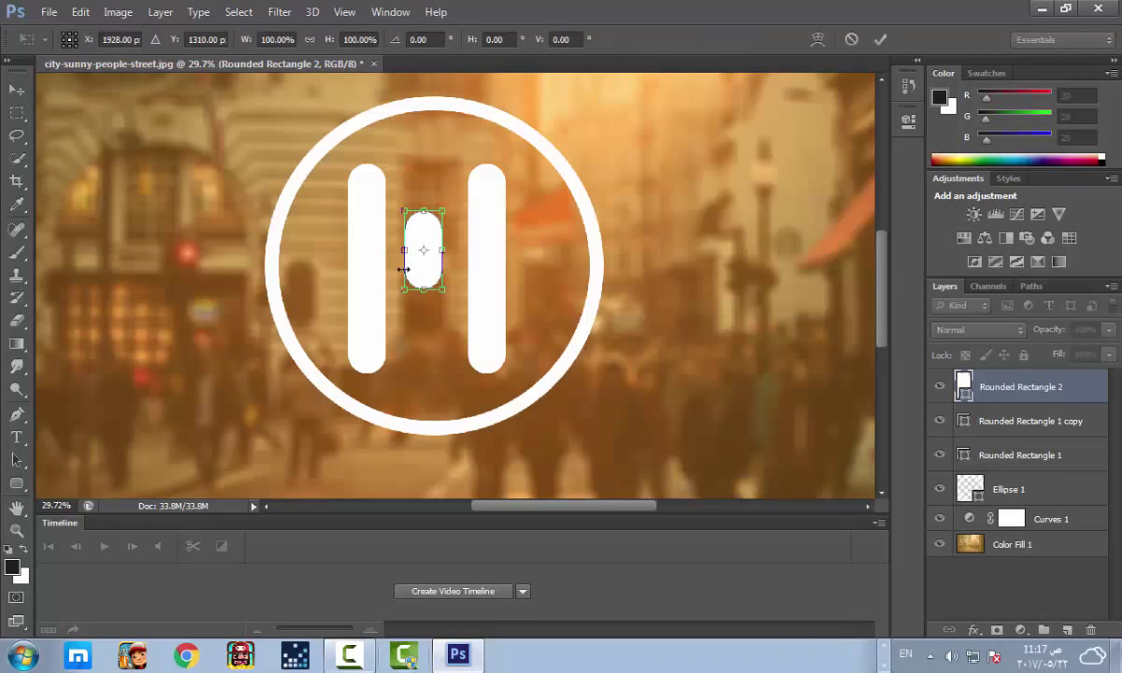
pyautogui.press('Right')
pyautogui.press('Right')
pyautogui.press('Right')
pyautogui.press('Right')
pyautogui.press('Right')
pyautogui.press('Right')
pyautogui.press('Right')
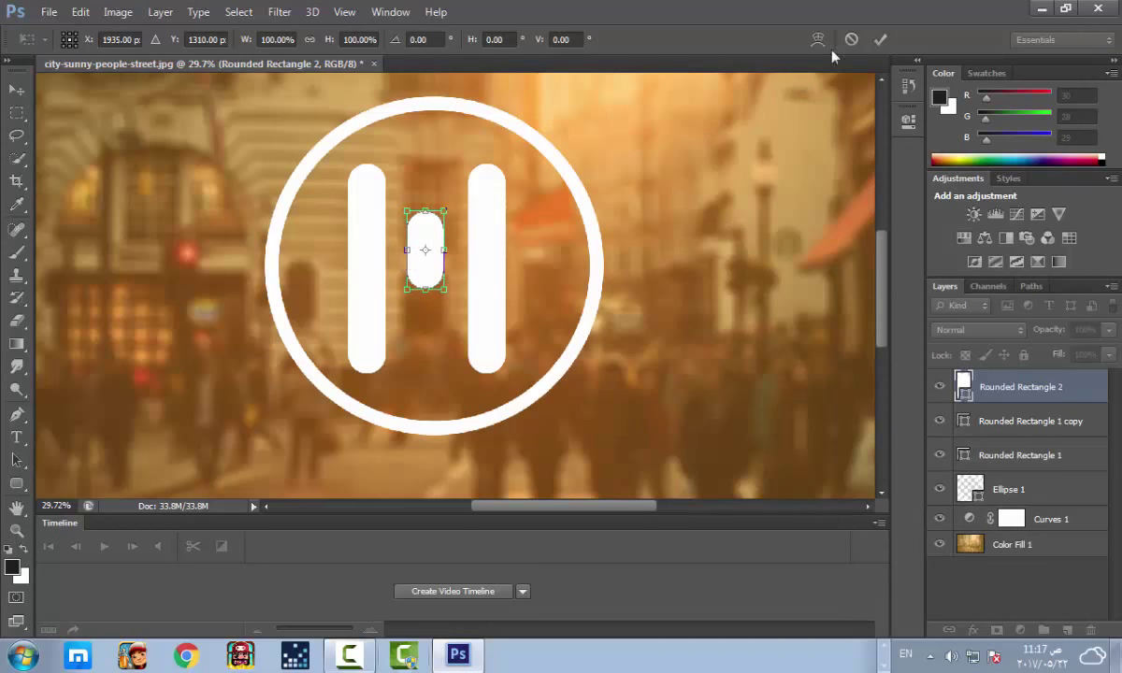
pyautogui.click(879, 41)
# Step: Move all three rounded rectangles together slightly right to centre them inside the circle
pyautogui.scroll(-2, 577, 199)
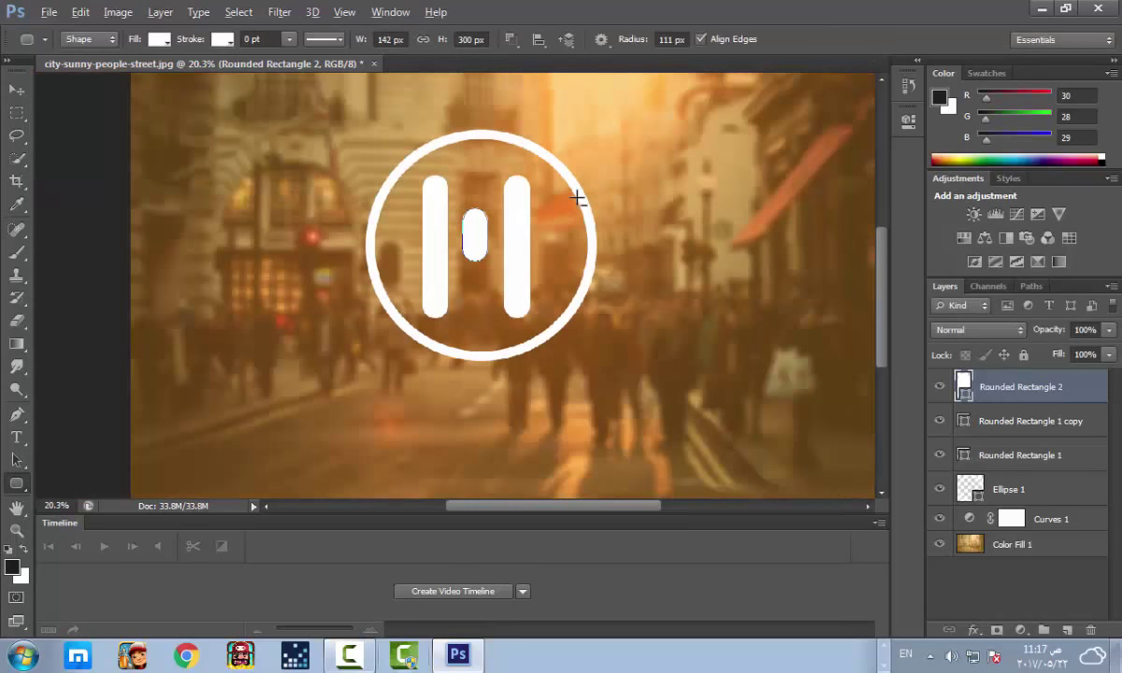
pyautogui.scroll(-1, 578, 198)
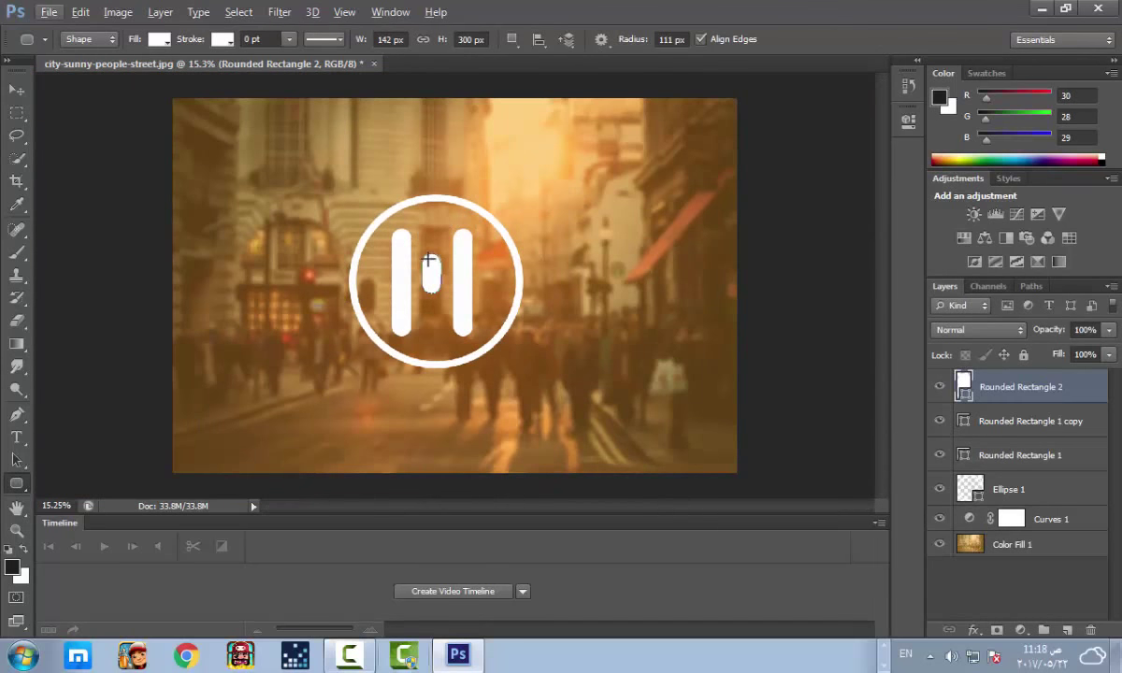
pyautogui.scroll(2, 429, 260)
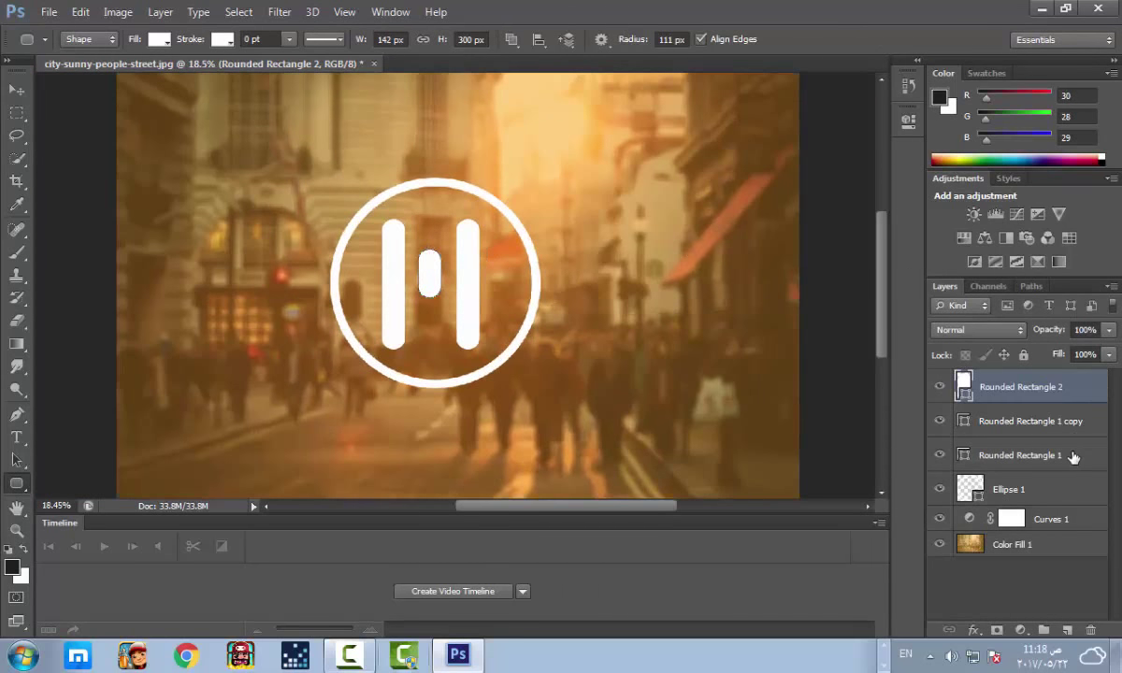
pyautogui.keyDown('shift'); pyautogui.click(1073, 456); pyautogui.keyUp('shift')
pyautogui.hotkey('ctrl', 't')
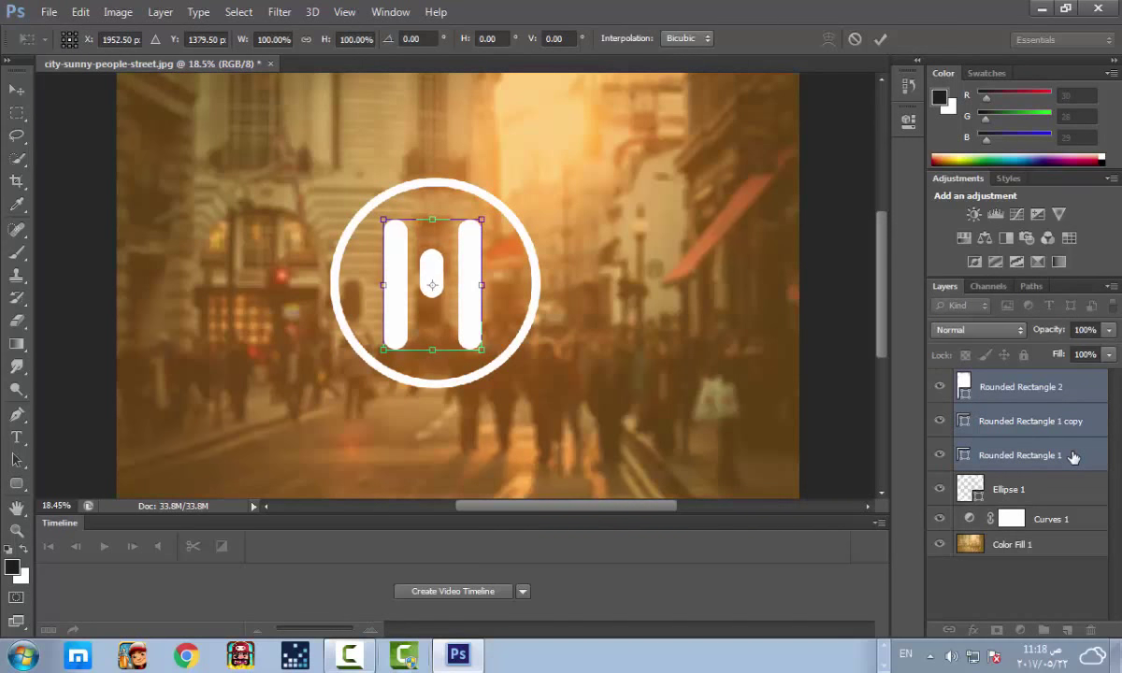
pyautogui.press('Return')
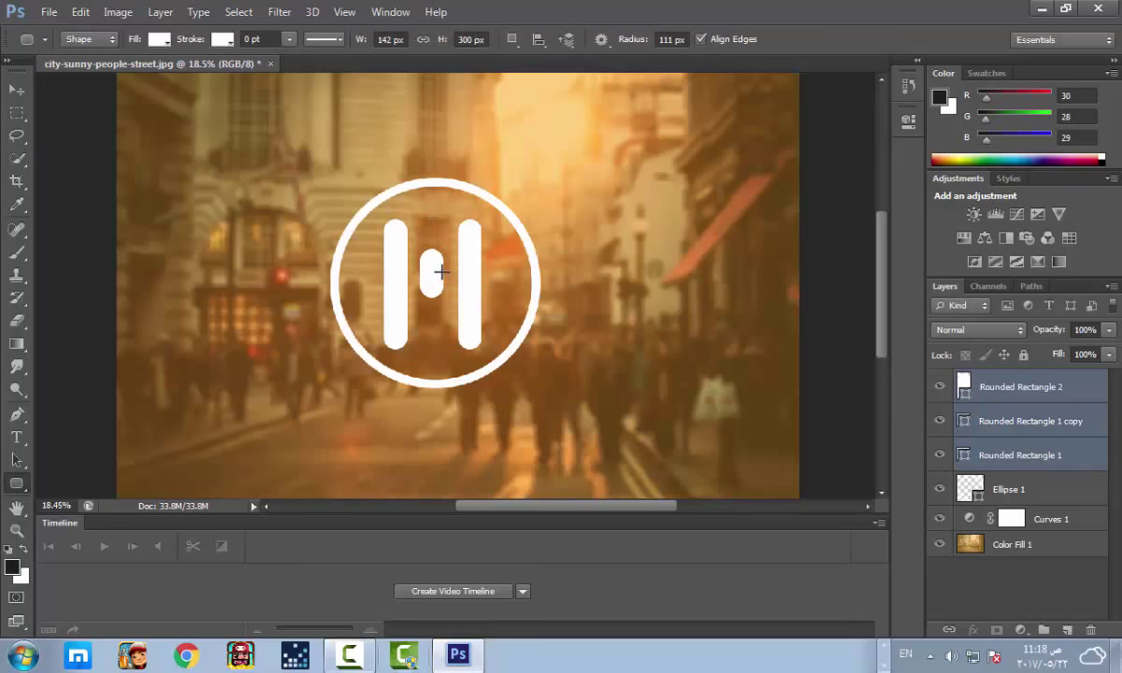
# Step: Nudge the short middle bar horizontally so it sits centred between the two long bars
pyautogui.press('a')
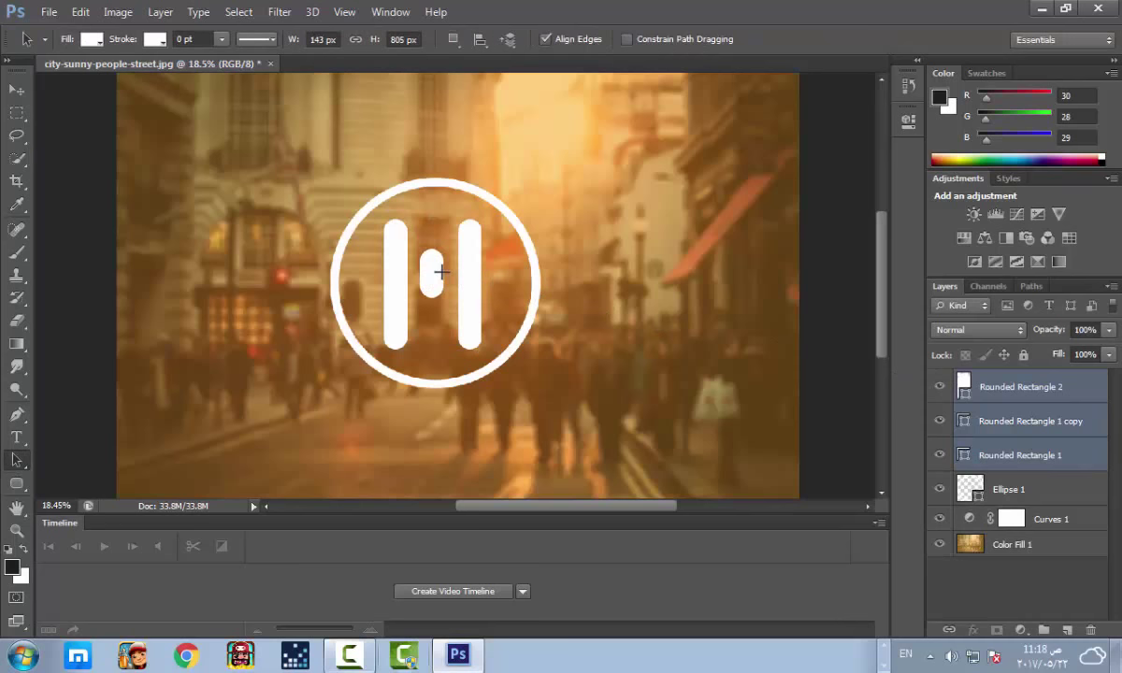
pyautogui.click(1063, 438)
pyautogui.click(1054, 395)
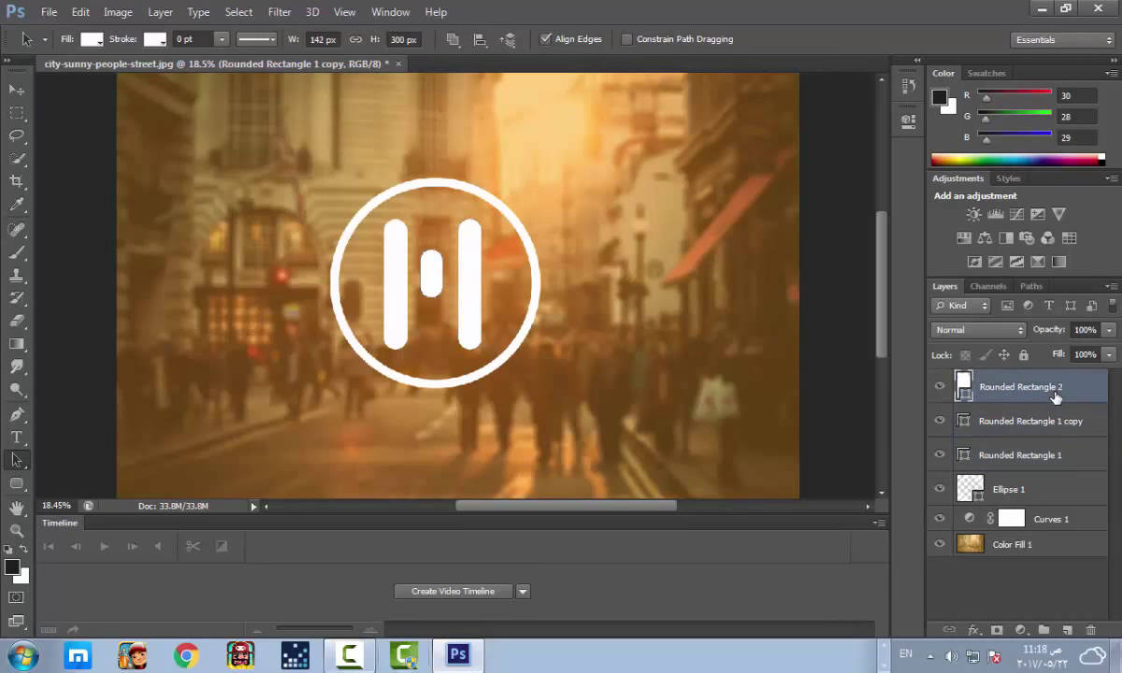
pyautogui.hotkey('ctrl', 't')
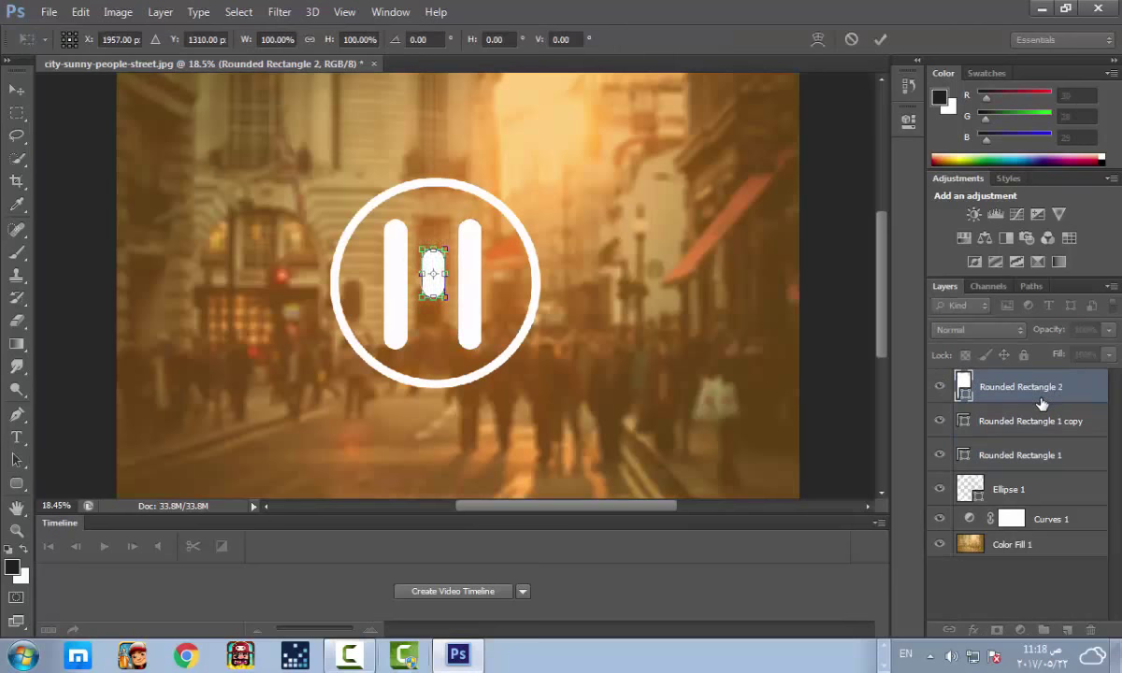
pyautogui.press('Left')
pyautogui.press('Left')
pyautogui.press('Left')
pyautogui.press('Left')
pyautogui.press('Left')
pyautogui.press('Left')
pyautogui.press('Return')
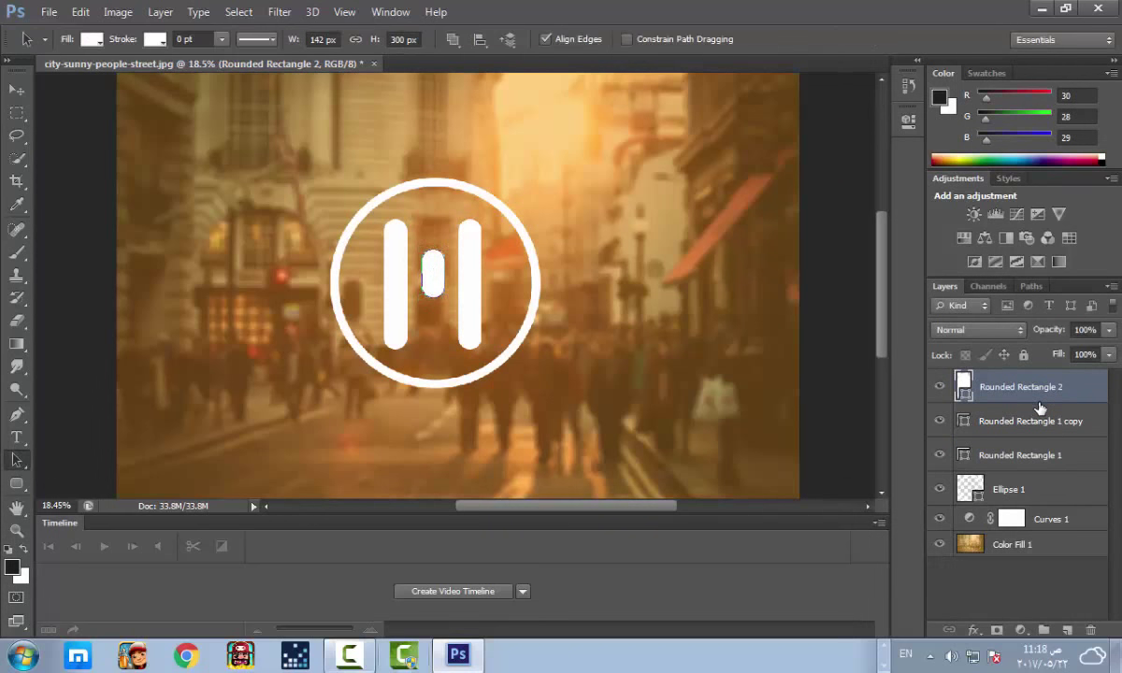
pyautogui.click(1056, 492)
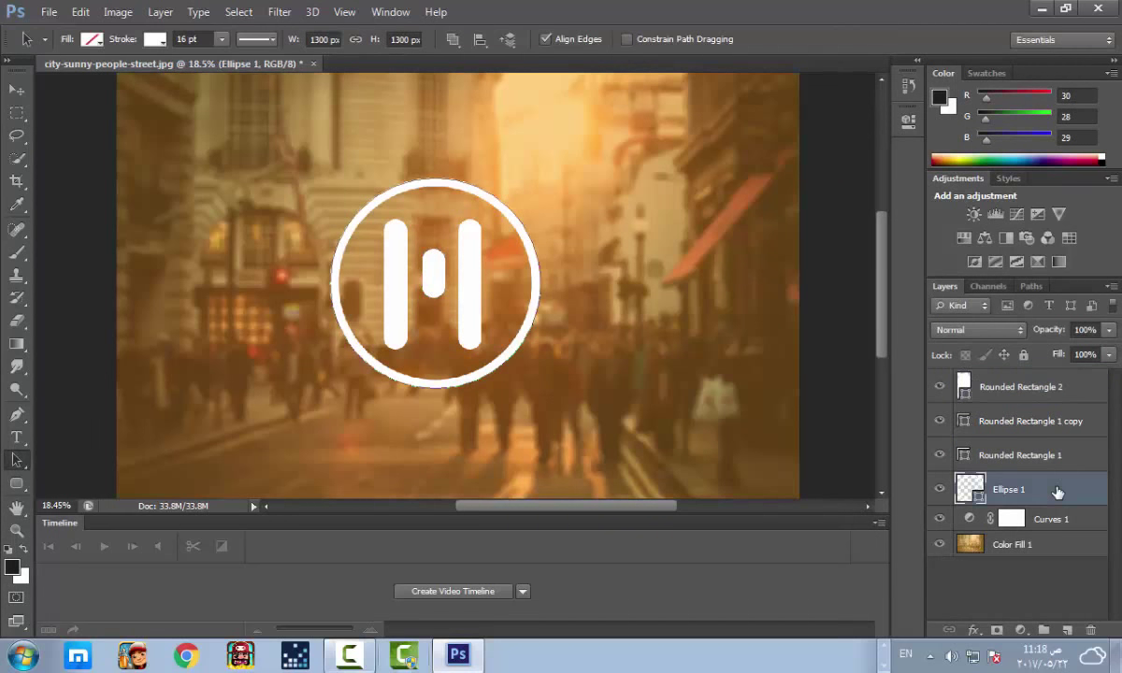
pyautogui.hotkey('ctrl', 't')
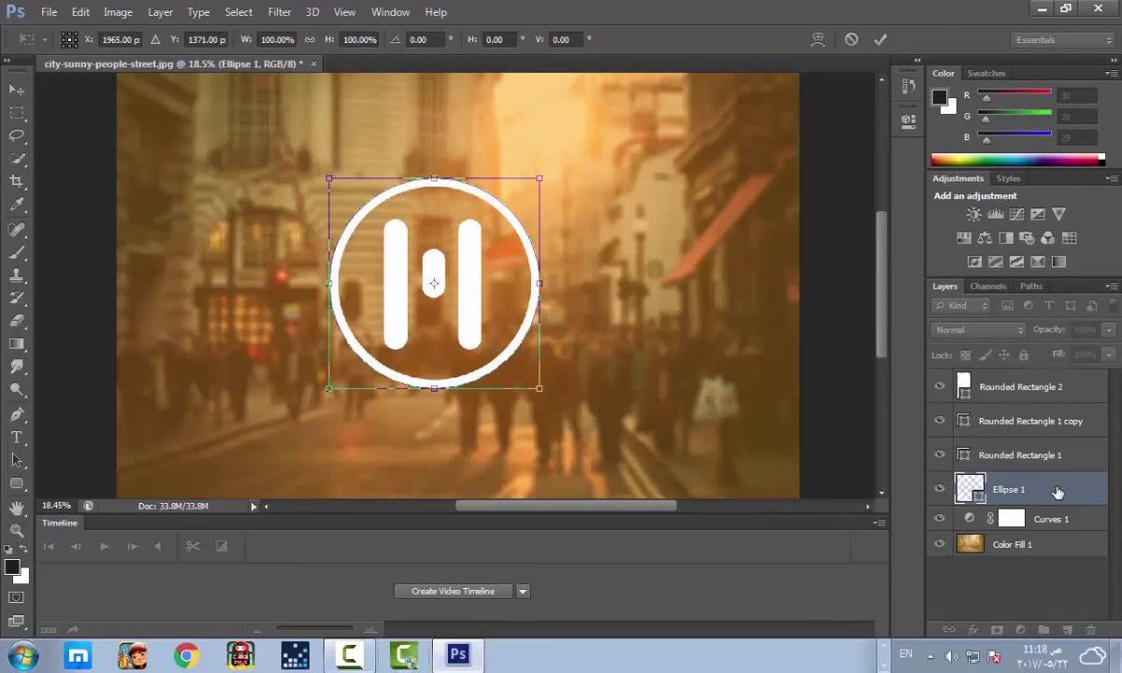
pyautogui.press('Return')
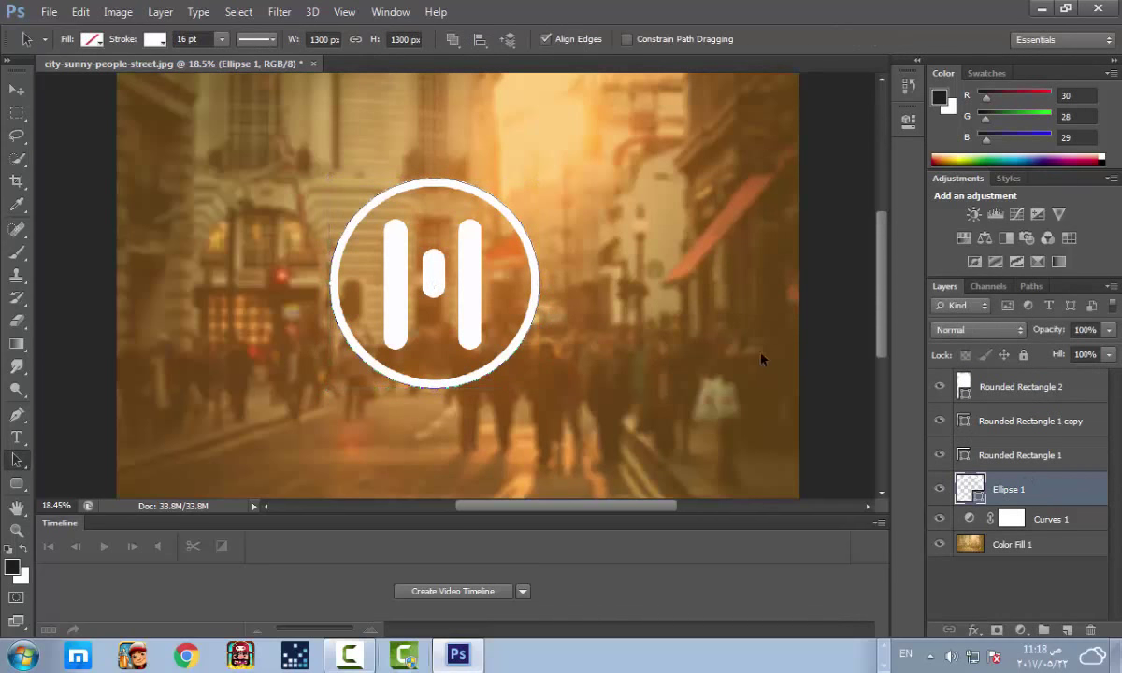
# Step: Start a new text layer below the circle and set its font size to 72 pt
pyautogui.scroll(-5, 441, 323)
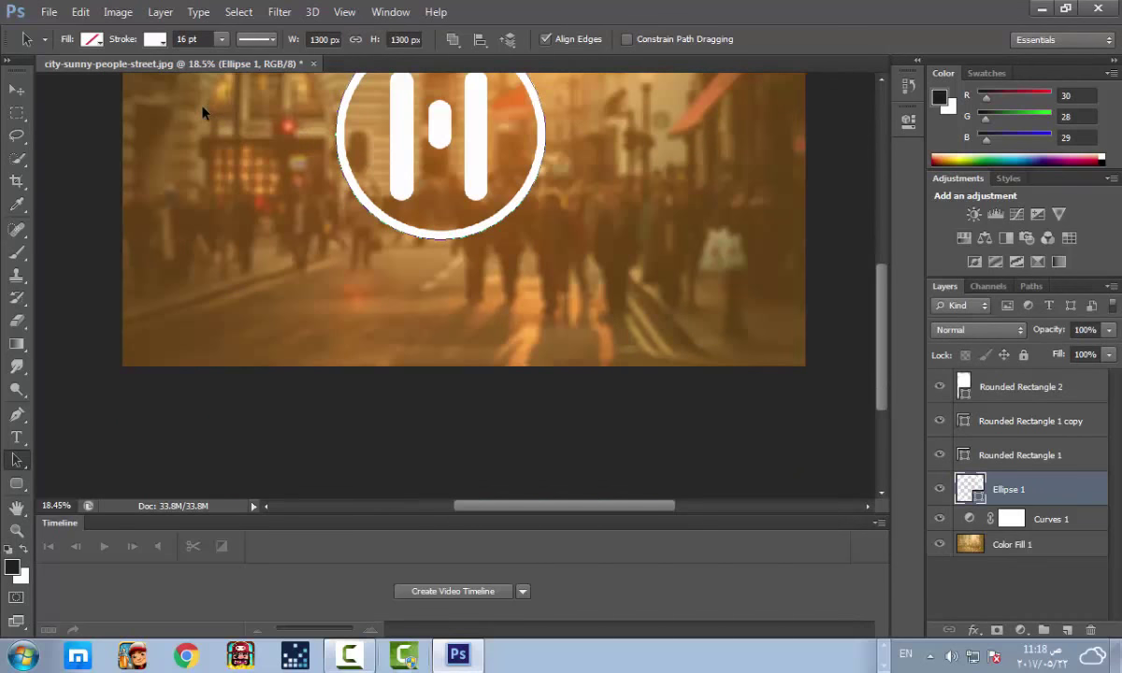
pyautogui.press('t')
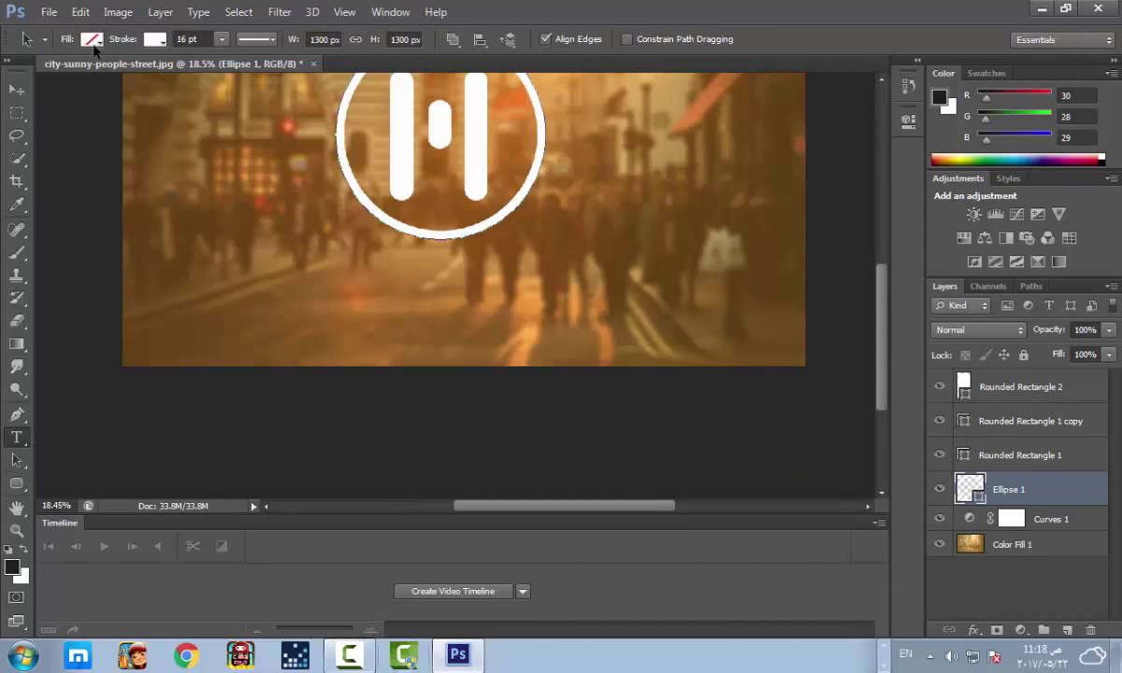
pyautogui.click(15, 436)
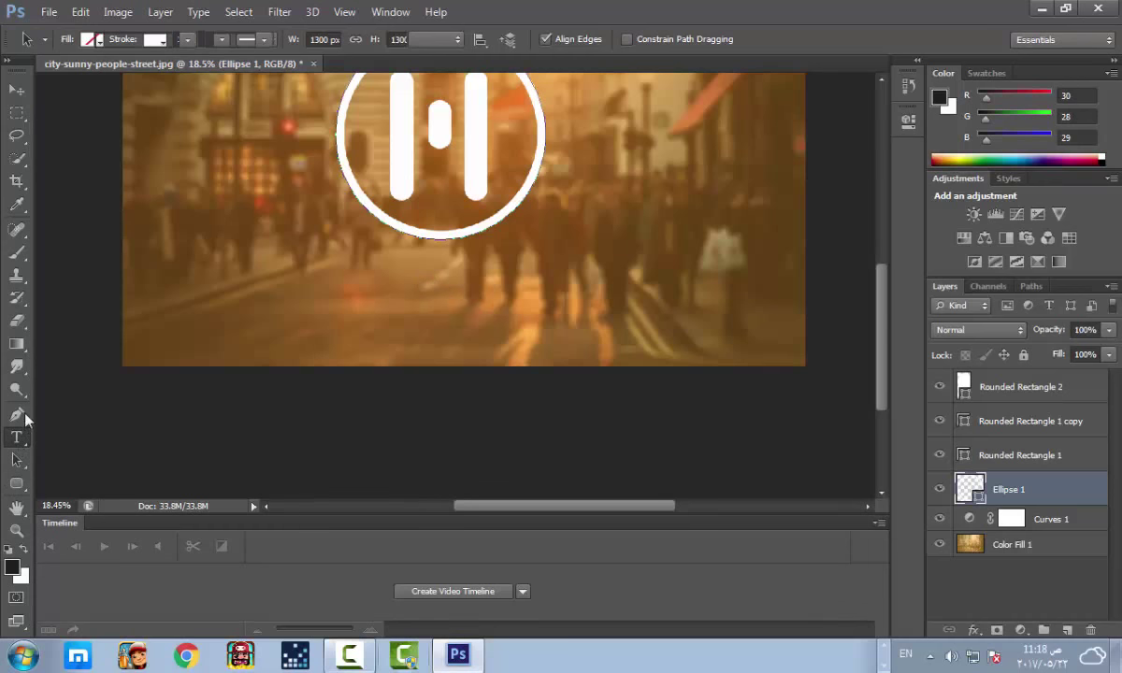
pyautogui.click(398, 295)
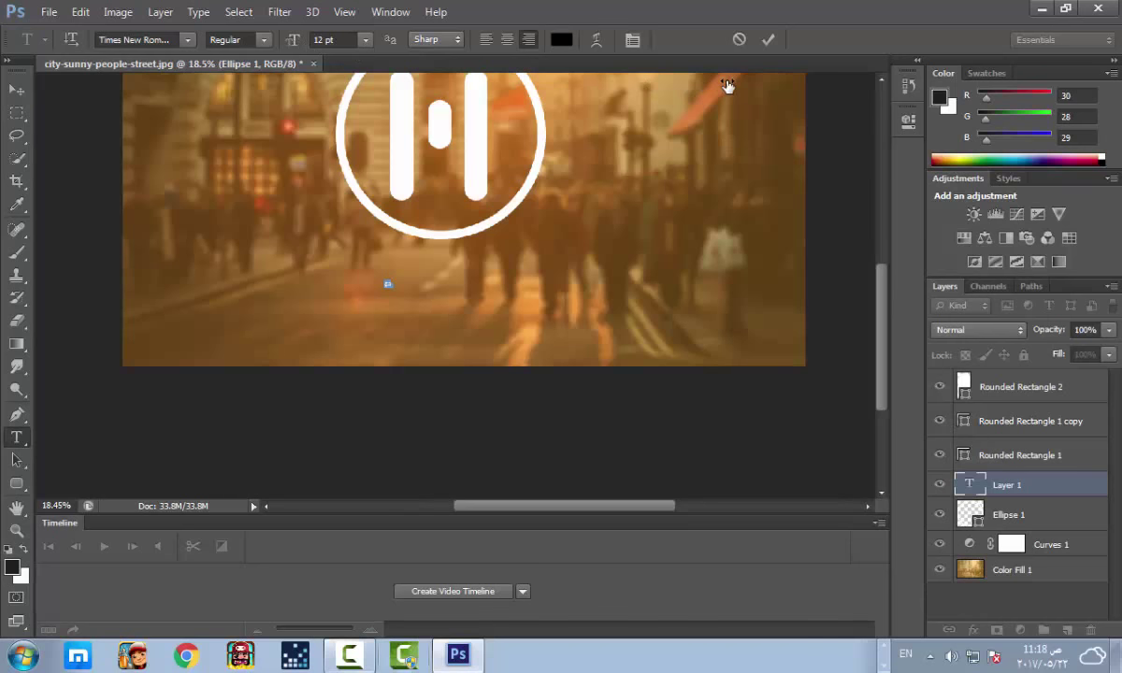
pyautogui.click(295, 43)
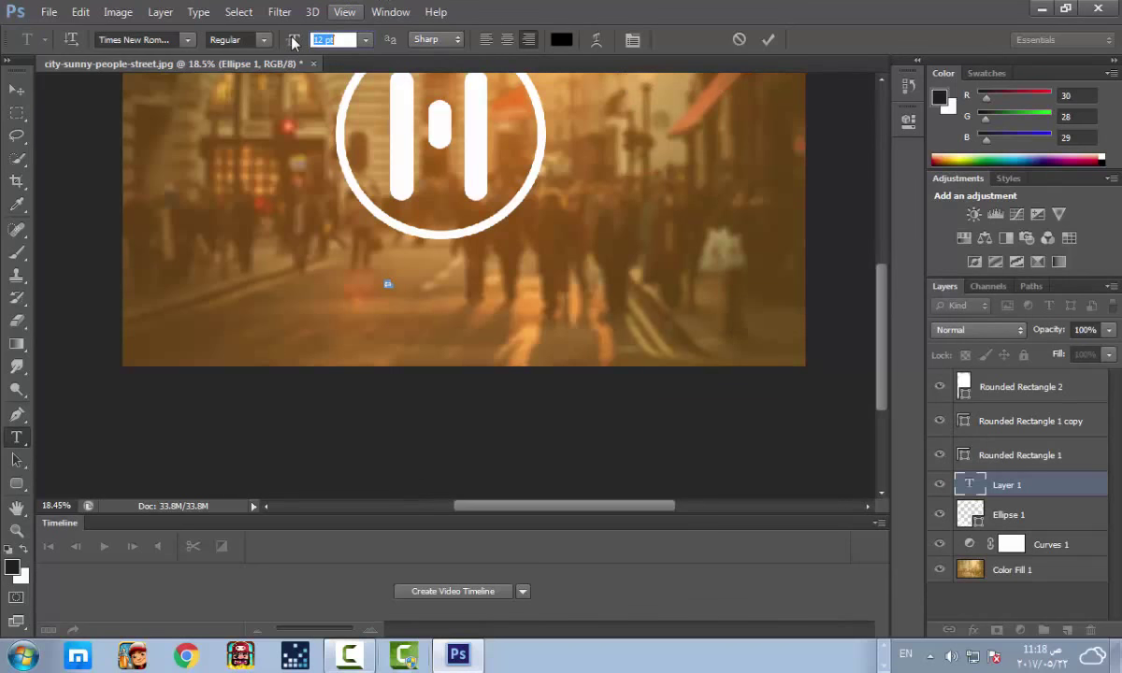
pyautogui.click(365, 41)
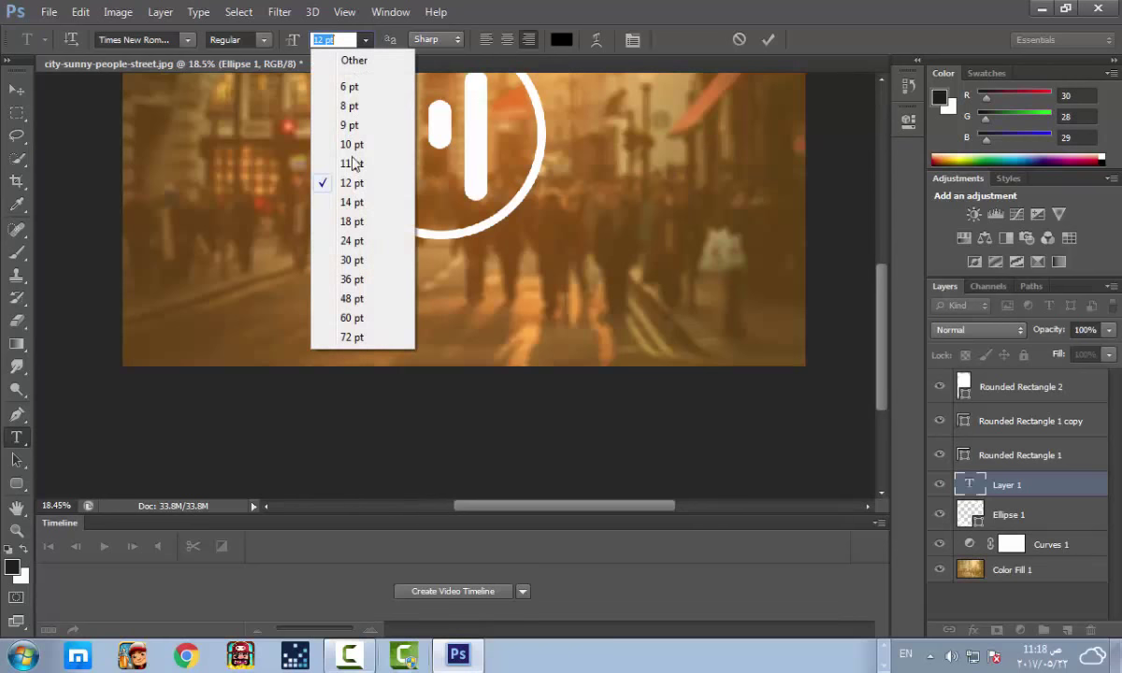
pyautogui.click(352, 337)
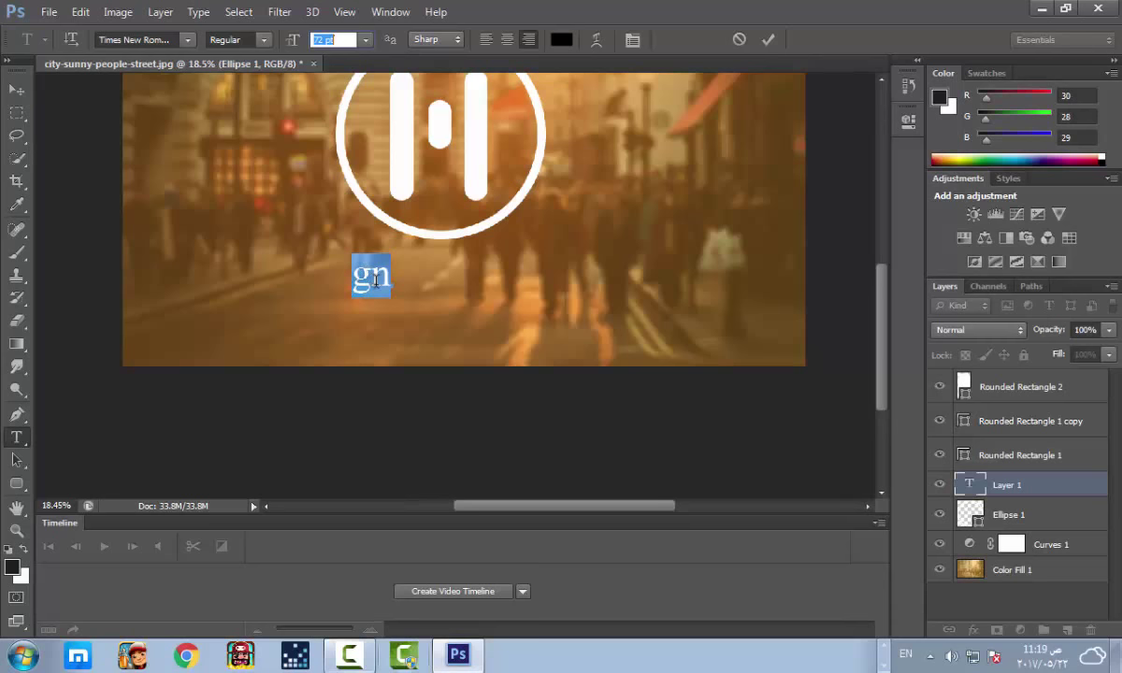
# Step: Enter the text "design" and move it horizontally so it sits beneath the circle
pyautogui.press('Return')
pyautogui.write('d')
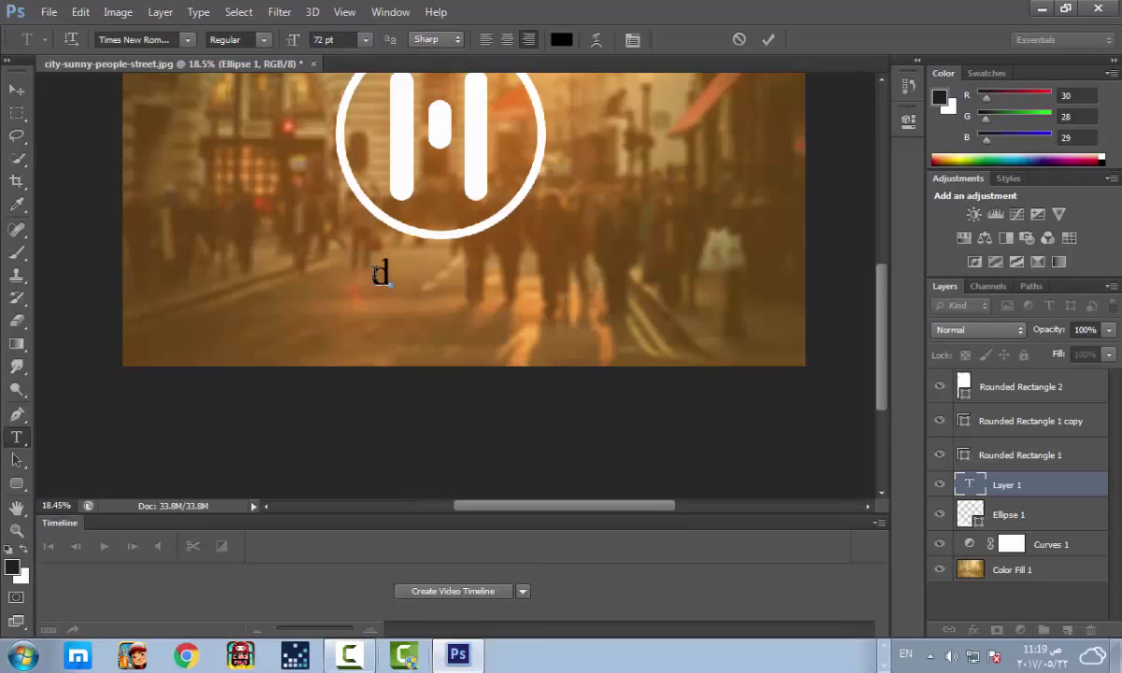
pyautogui.write('esign')
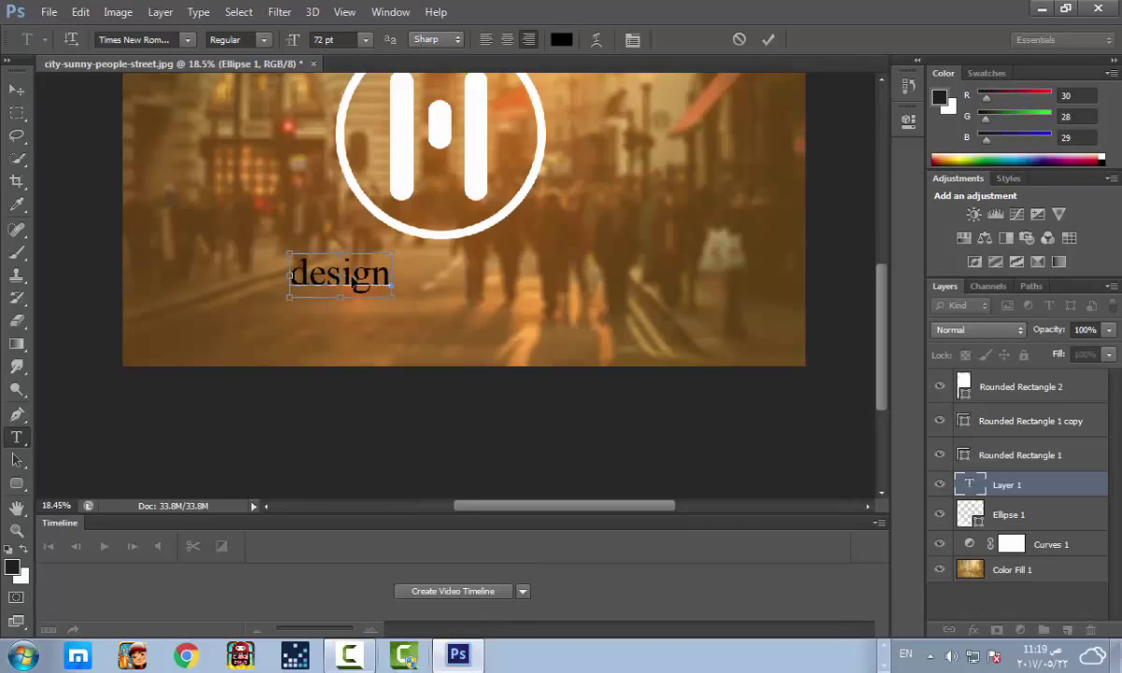
pyautogui.moveTo(354, 280); pyautogui.dragTo(465, 286)
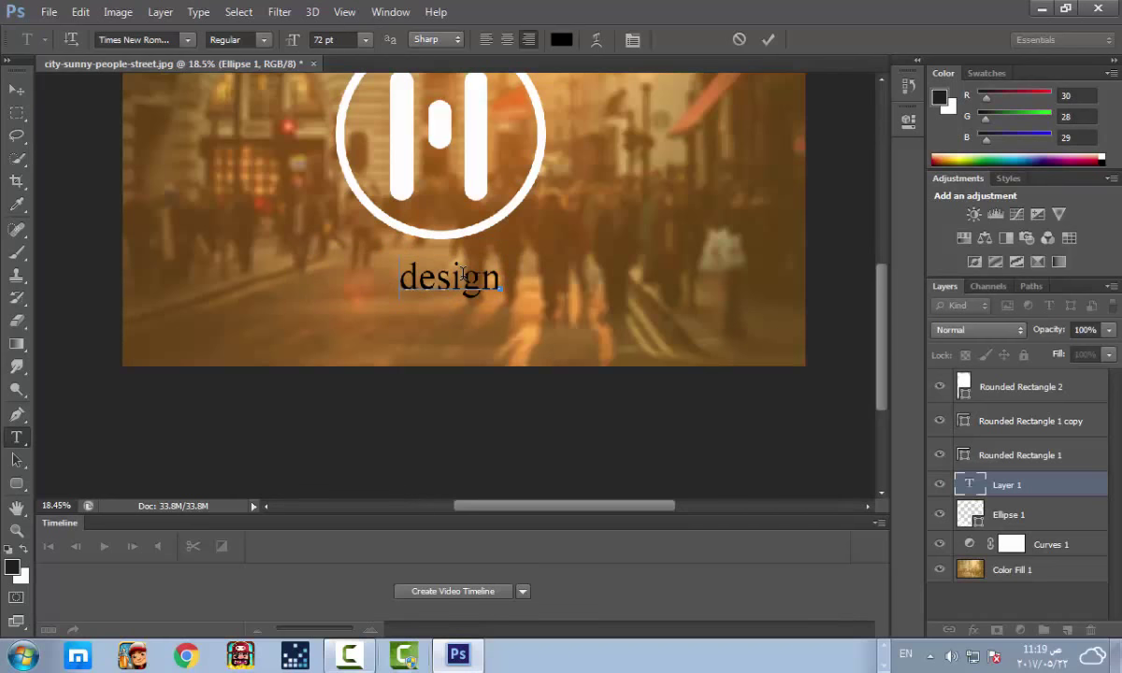
# Step: Change the colour of the word "design" to near-white, fcfcfc
pyautogui.doubleClick(463, 274)
pyautogui.click(562, 42)
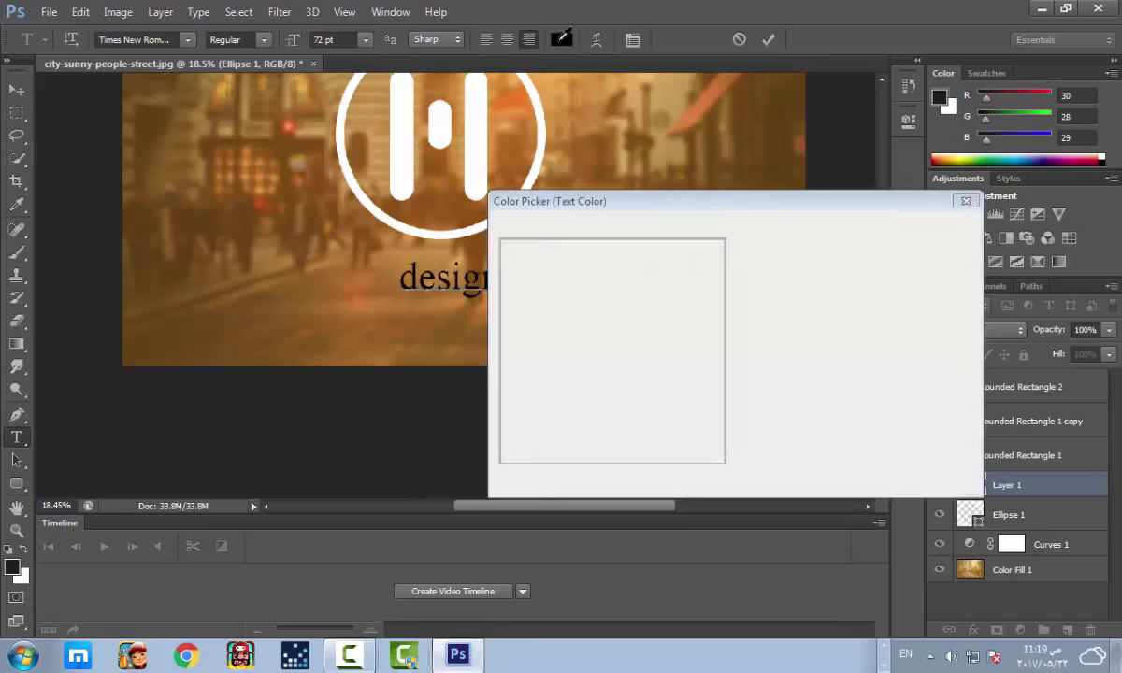
pyautogui.click(589, 258)
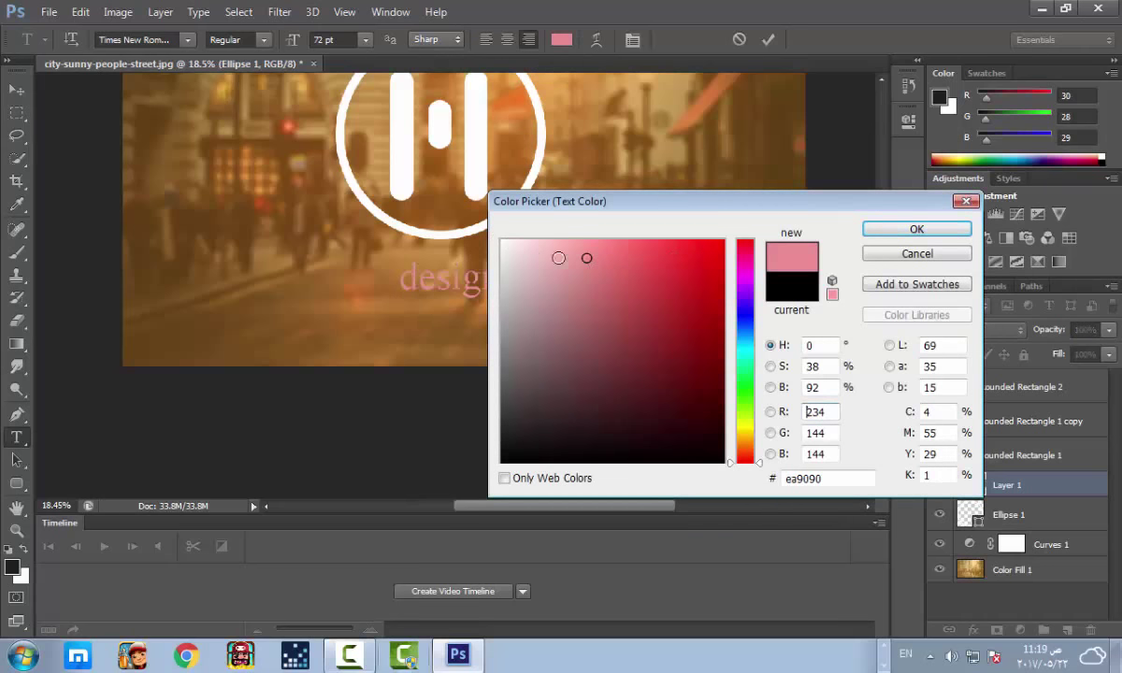
pyautogui.moveTo(561, 258); pyautogui.dragTo(502, 243)
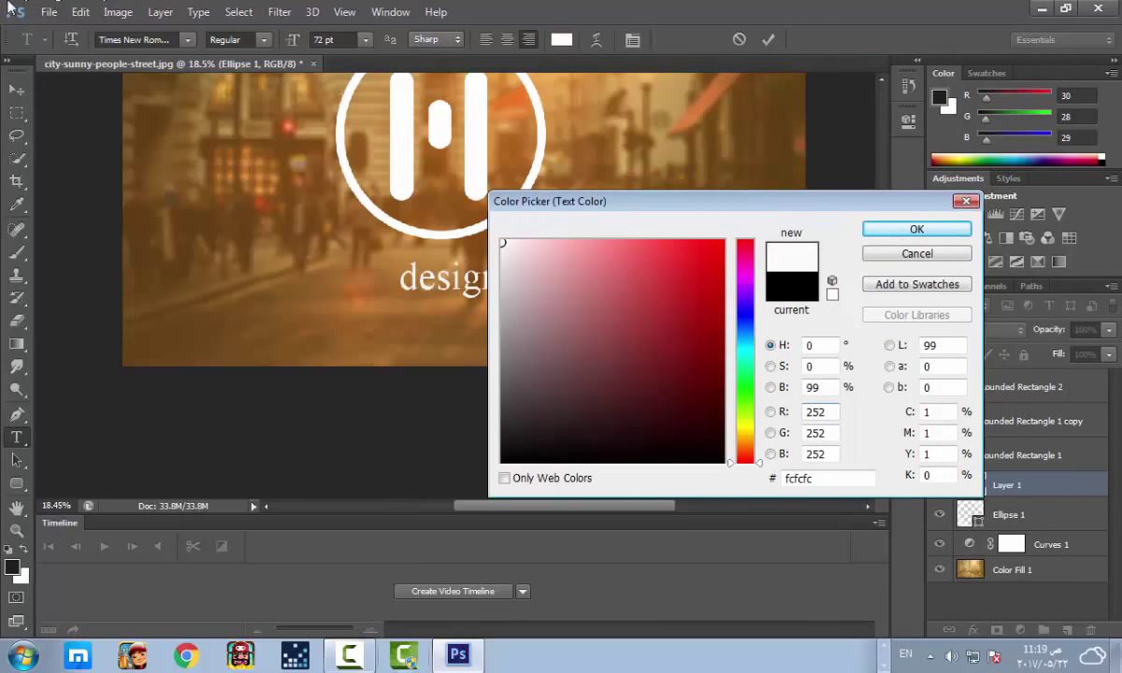
pyautogui.click(916, 229)
# Step: Set the font of the "design" text to CAT North and commit the text edit
pyautogui.click(188, 41)
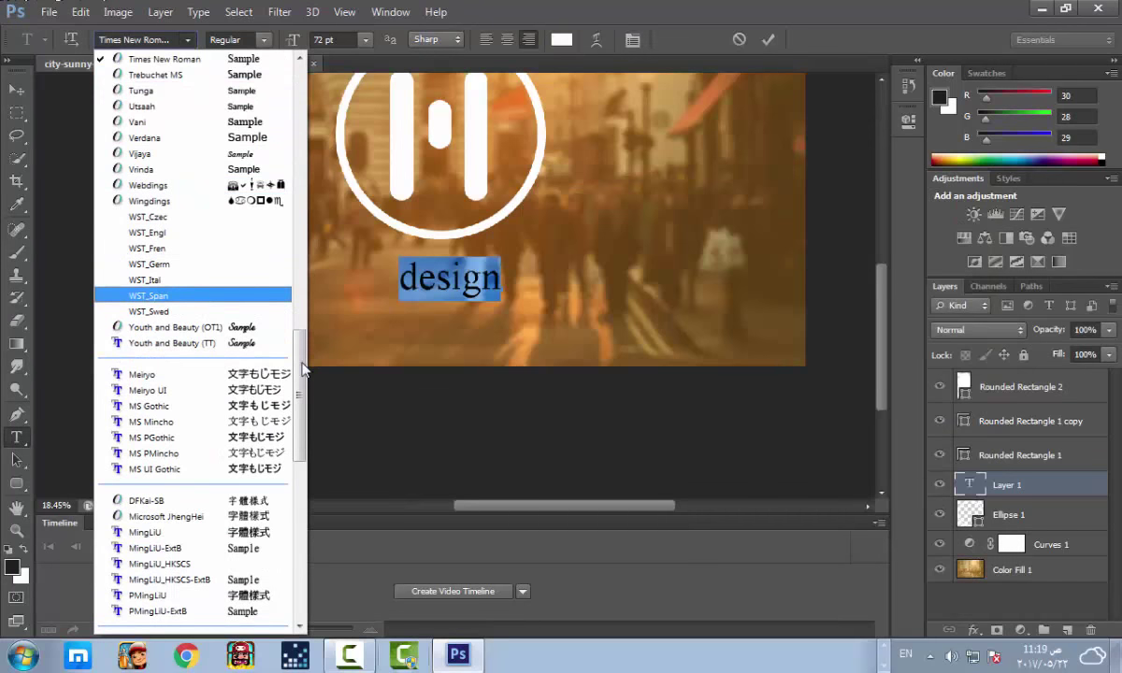
pyautogui.scroll(5, 288, 265)
pyautogui.scroll(15, 280, 233)
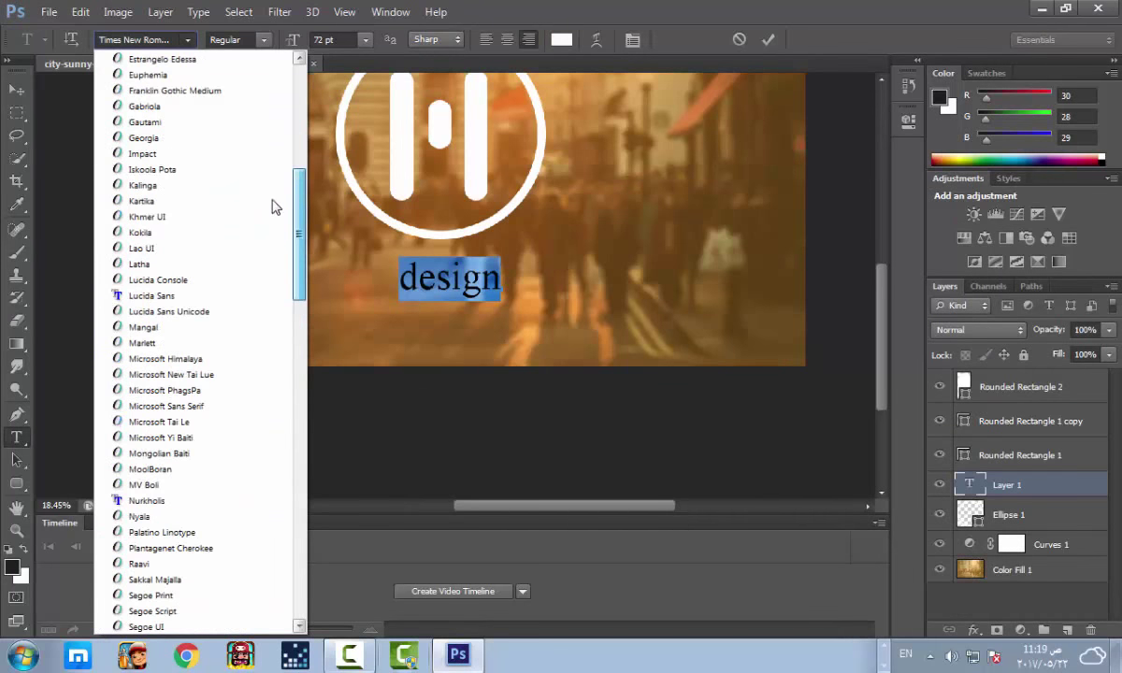
pyautogui.scroll(-1, 276, 168)
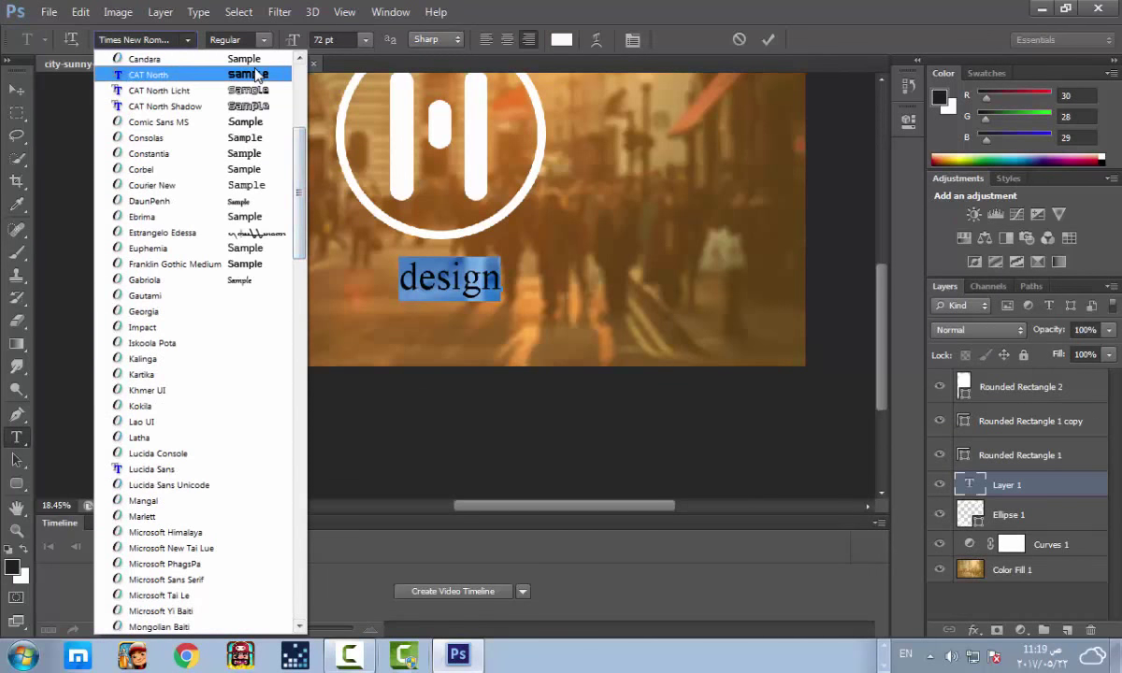
pyautogui.click(255, 75)
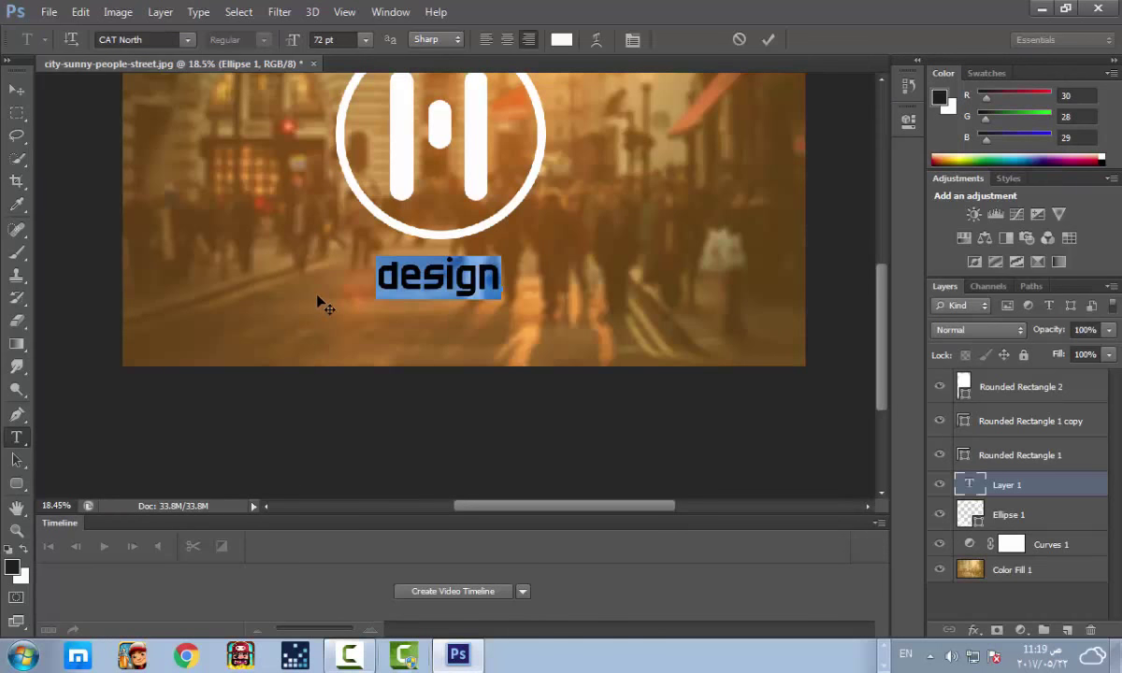
pyautogui.click(769, 40)
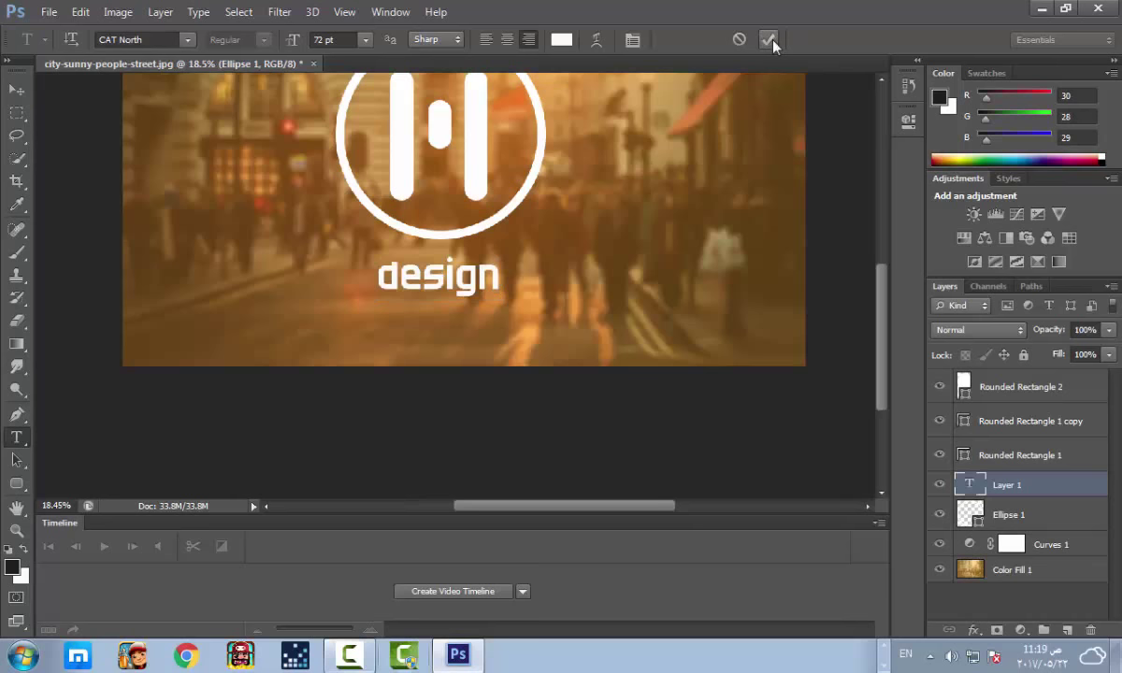
# Step: Scale the "design" text up to about 146% and nudge it slightly left beneath the circle
pyautogui.hotkey('ctrl', 't')
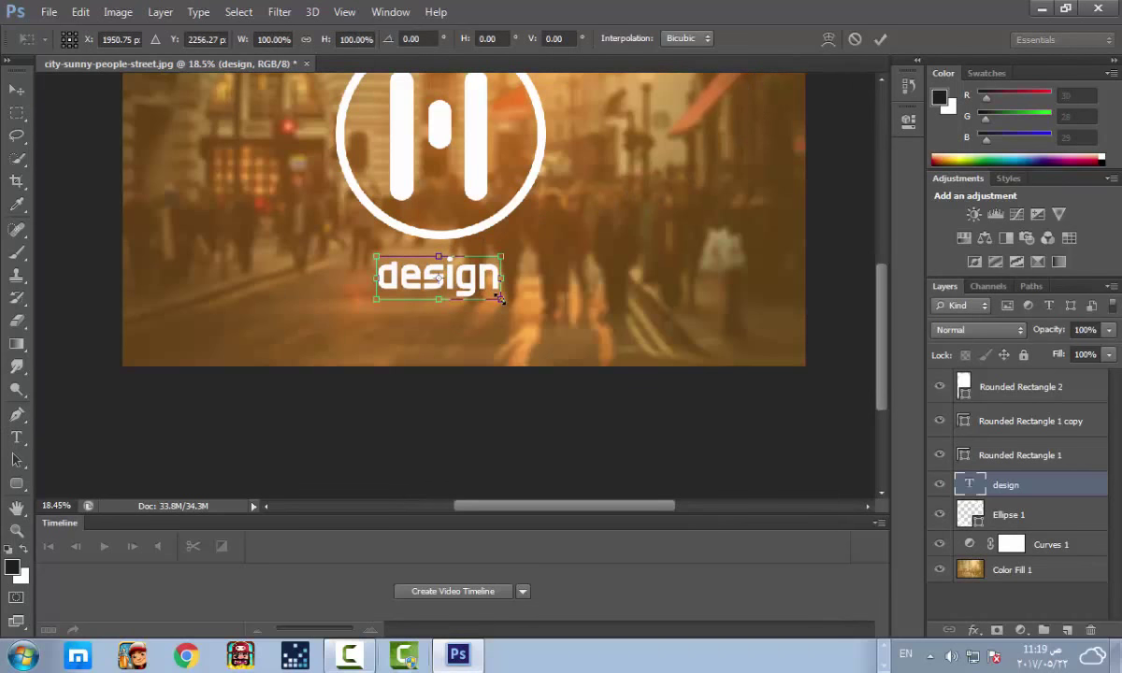
pyautogui.moveTo(500, 297); pyautogui.dragTo(528, 310)
pyautogui.press('Left')
pyautogui.press('Left')
pyautogui.press('Left')
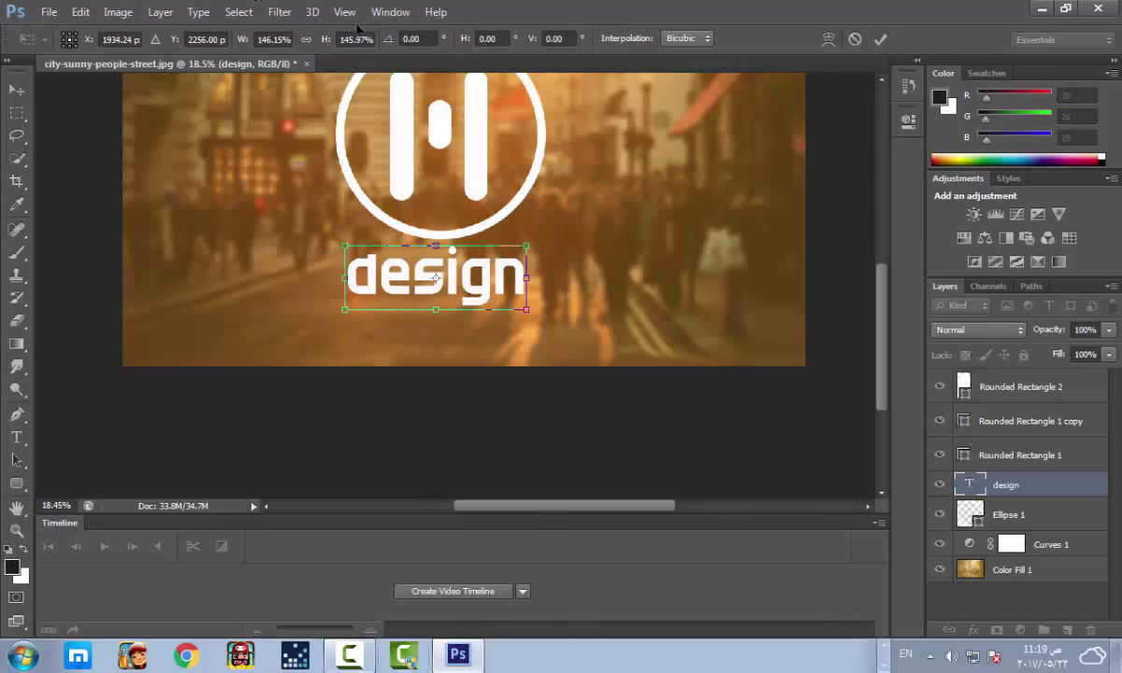
pyautogui.press('Return')
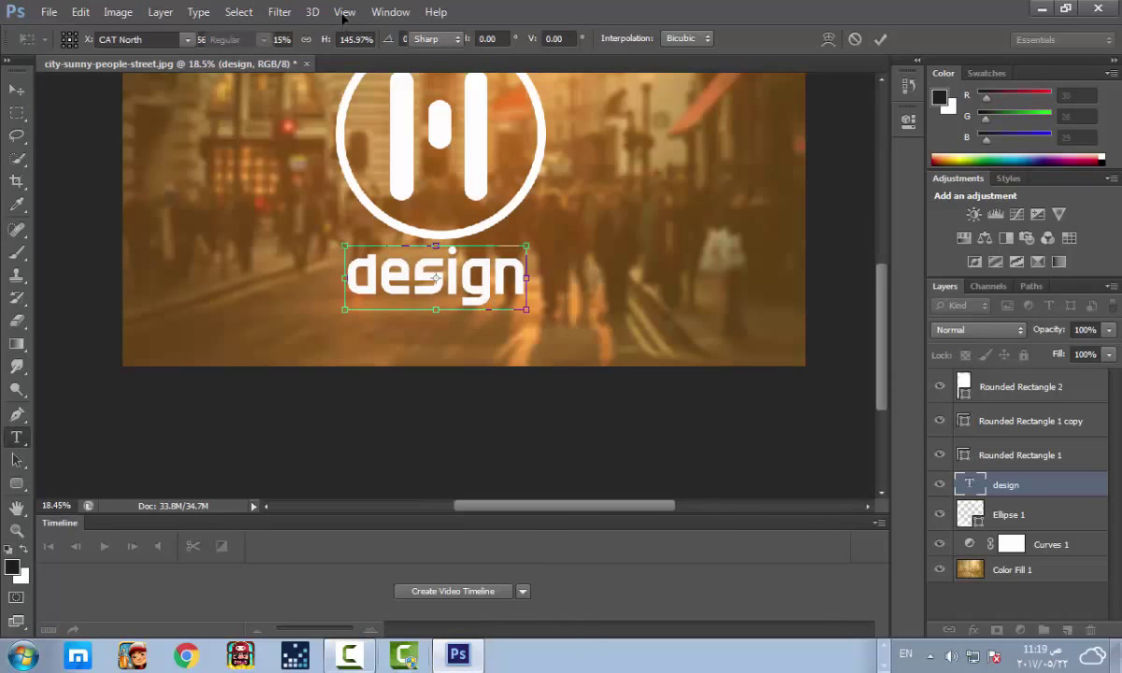
# Step: Turn on Smart Guides for aligning the layers
pyautogui.click(344, 12)
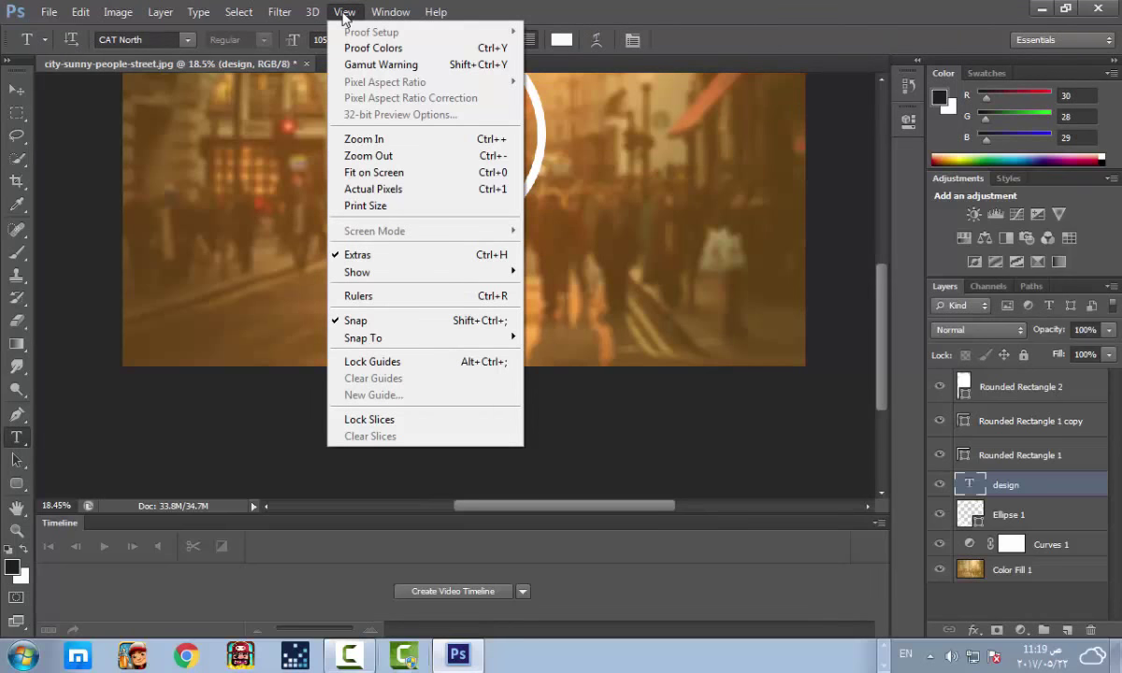
pyautogui.moveTo(357, 272)
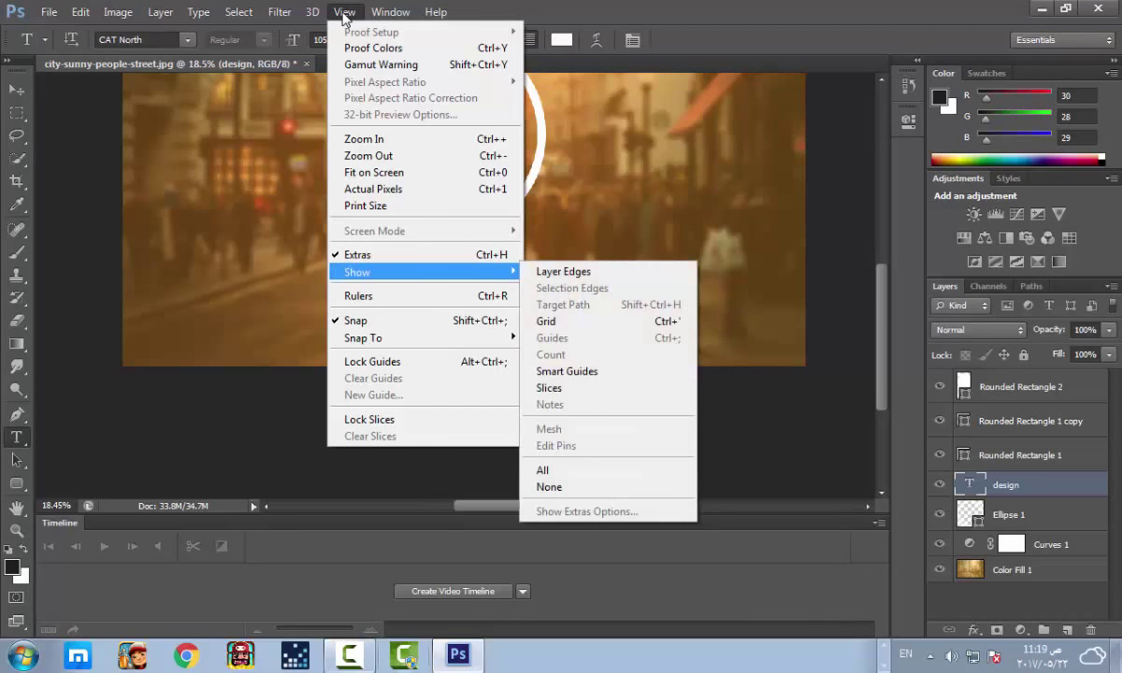
pyautogui.click(583, 372)
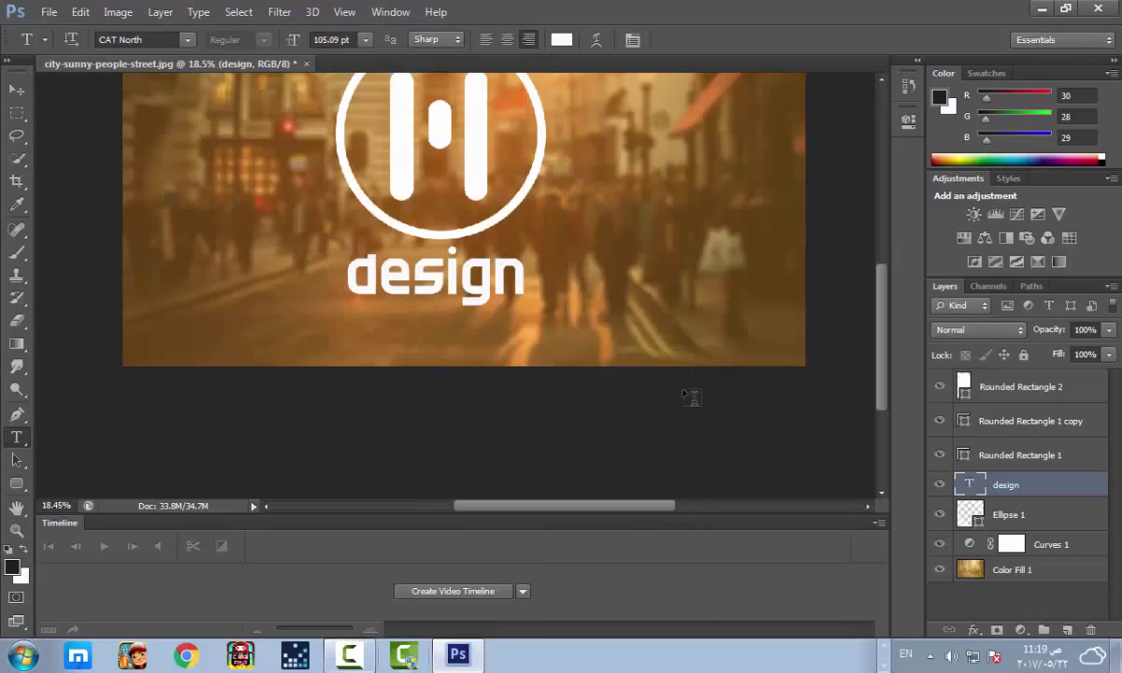
# Step: Nudge the "design" text left beneath the circle to about X 1923 px and apply the transform
pyautogui.hotkey('ctrl', 't')
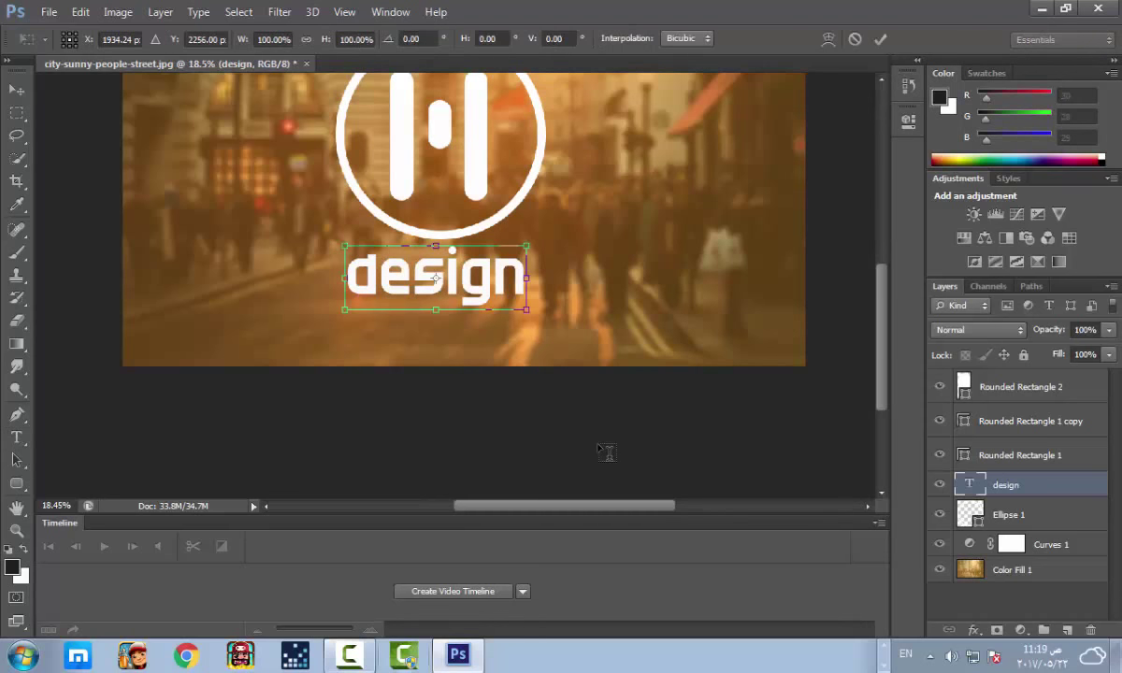
pyautogui.press('Left')
pyautogui.press('Left')
pyautogui.press('Left')
pyautogui.press('Left')
pyautogui.press('Left')
pyautogui.press('Left')
pyautogui.press('Left')
pyautogui.press('Left')
pyautogui.press('Left')
pyautogui.press('Left')
pyautogui.press('Left')
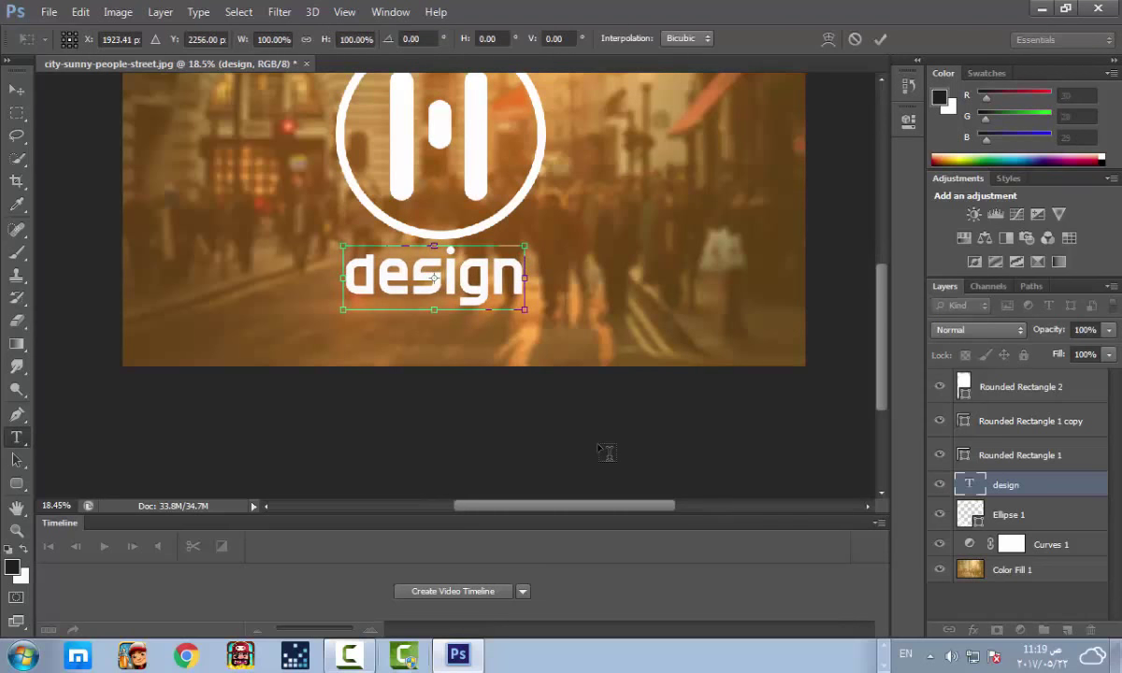
pyautogui.press('Return')
# Step: Move the circle, bars and "design" text layers together to about X 2052 px, Y 1503.5 px and apply the transform
pyautogui.moveTo(444, 224); pyautogui.dragTo(442, 338)
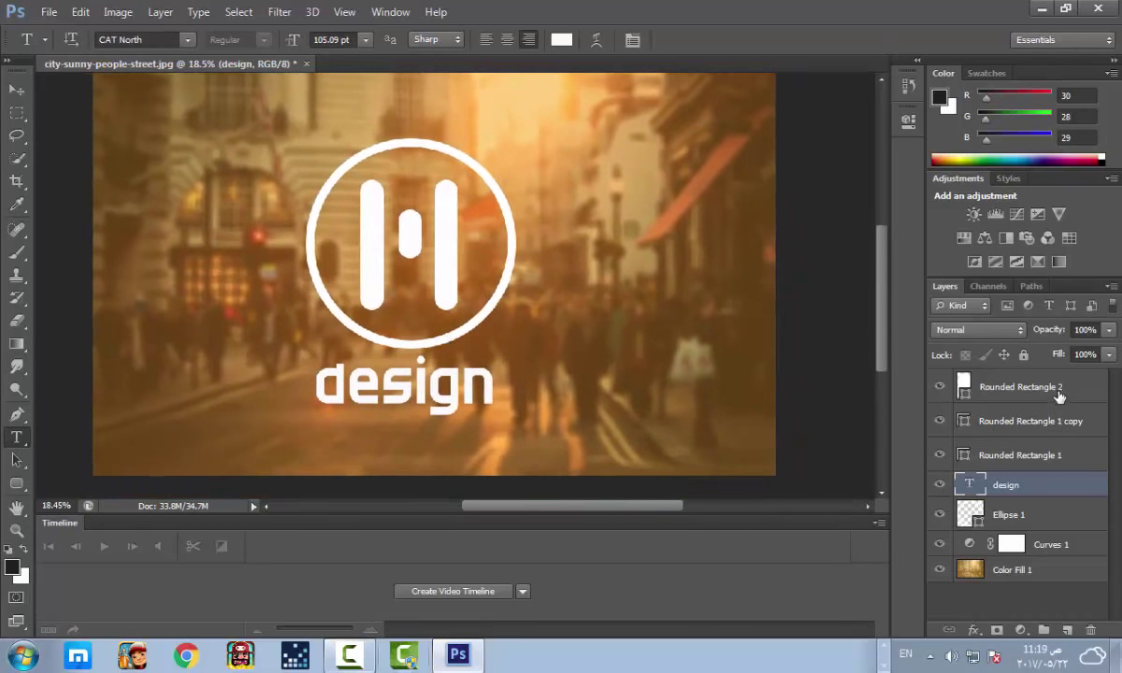
pyautogui.click(1060, 397)
pyautogui.keyDown('shift'); pyautogui.click(1047, 517); pyautogui.keyUp('shift')
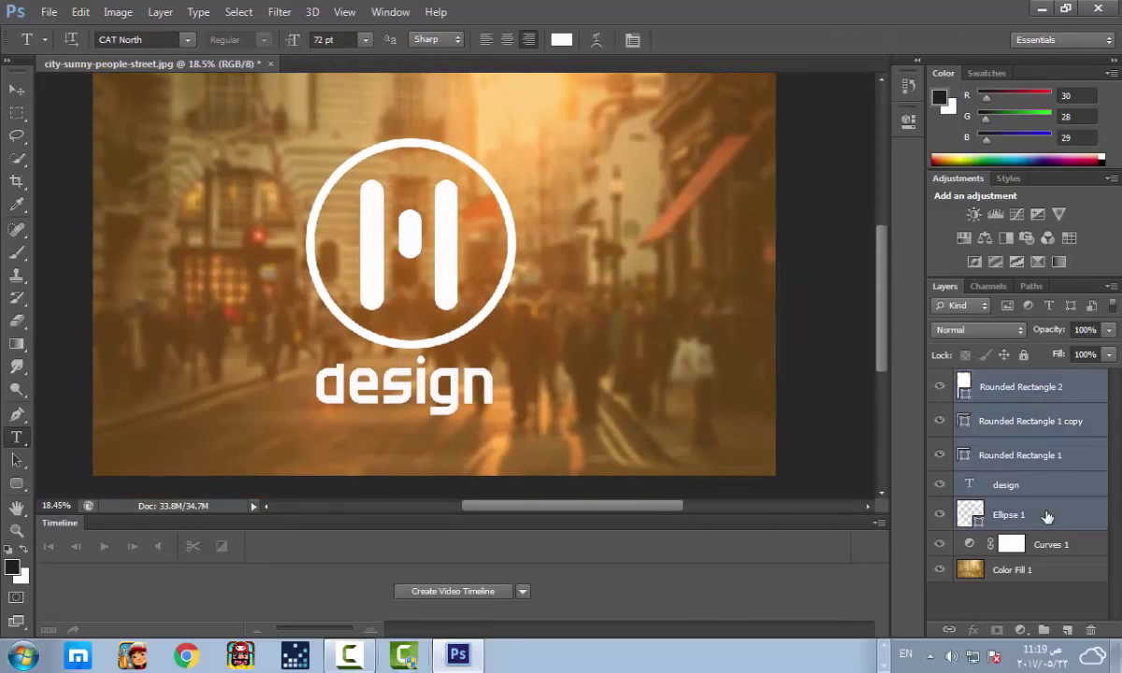
pyautogui.hotkey('ctrl', 't')
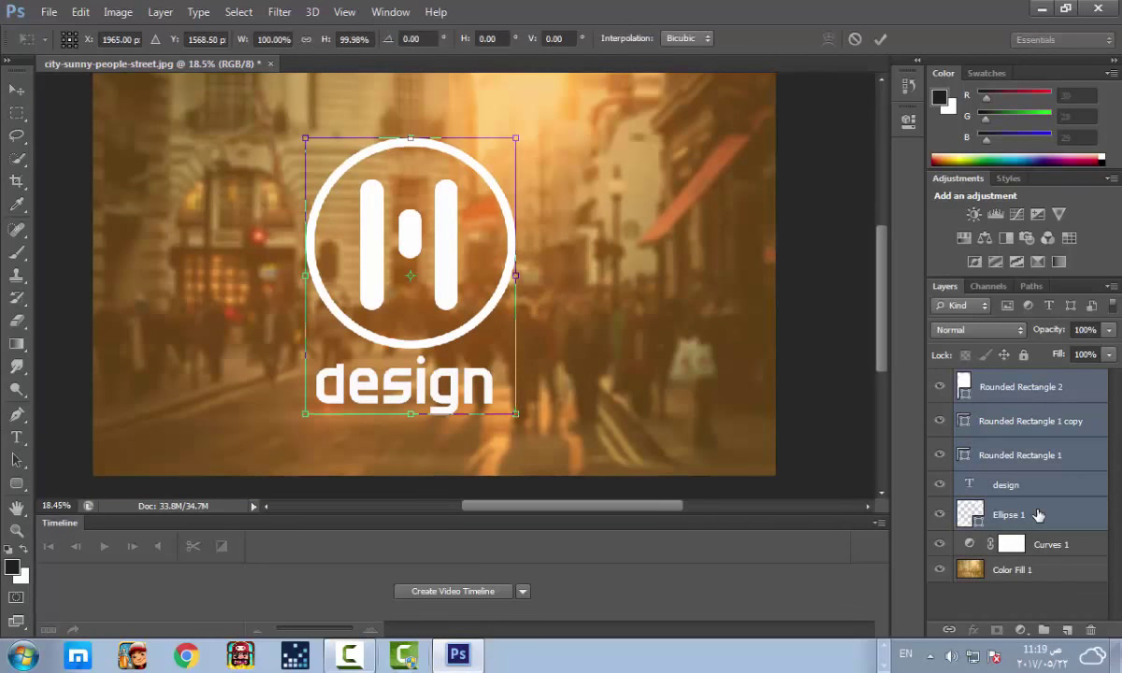
pyautogui.hotkey('shift', 'Up')
pyautogui.hotkey('shift', 'Up')
pyautogui.hotkey('shift', 'Up')
pyautogui.hotkey('shift', 'Up')
pyautogui.hotkey('shift', 'Up')
pyautogui.hotkey('shift', 'Up')
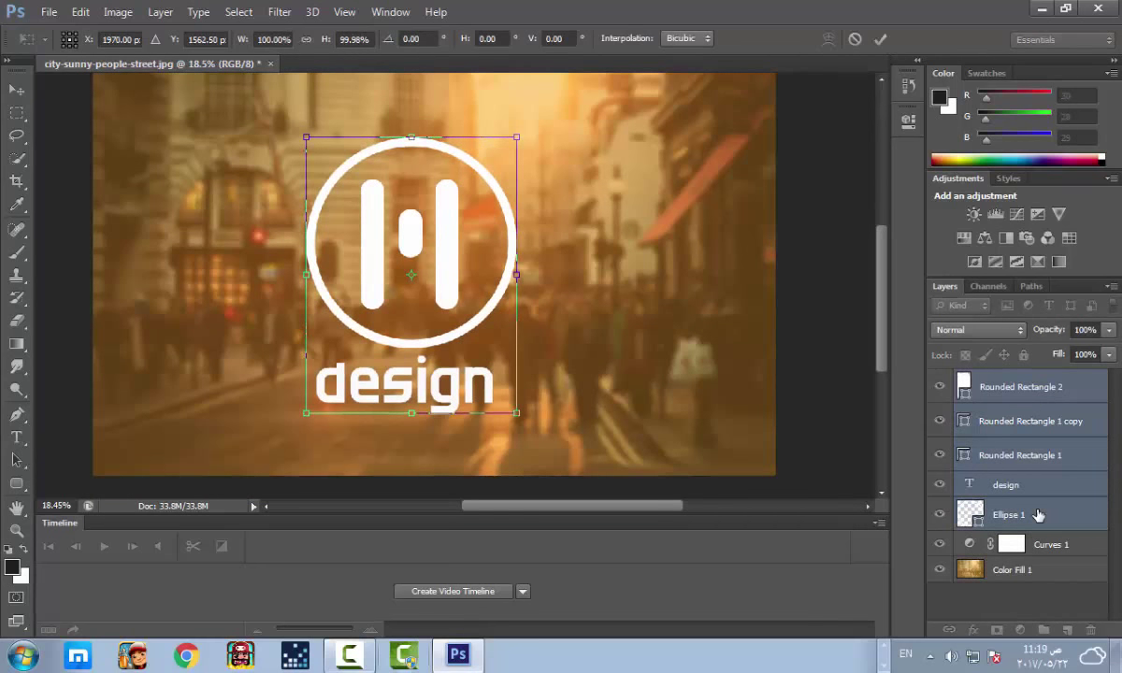
pyautogui.press('Right')
pyautogui.press('Right')
pyautogui.press('Right')
pyautogui.press('Right')
pyautogui.press('Right')
pyautogui.press('Right')
pyautogui.press('Right')
pyautogui.press('Right')
pyautogui.press('Right')
pyautogui.press('Right')
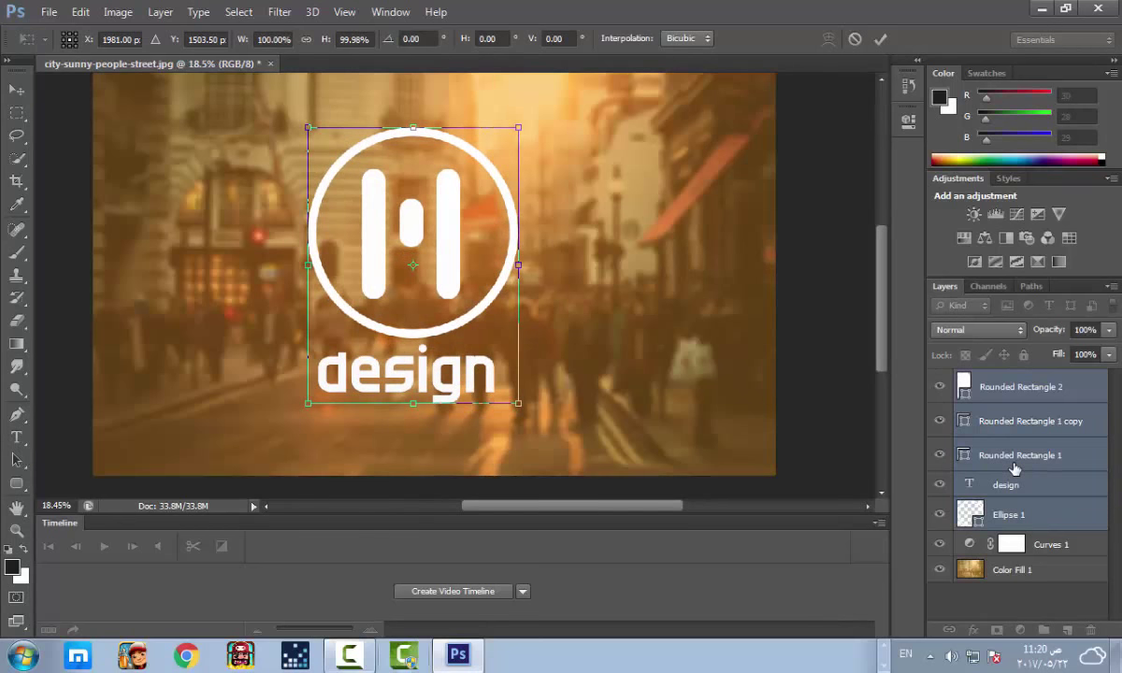
pyautogui.press('Right')
pyautogui.press('Right')
pyautogui.press('Right')
pyautogui.press('Right')
pyautogui.press('Right')
pyautogui.press('Right')
pyautogui.press('Right')
pyautogui.press('Right')
pyautogui.press('Right')
pyautogui.press('Right')
pyautogui.press('Right')
pyautogui.press('Right')
pyautogui.press('Right')
pyautogui.press('Right')
pyautogui.press('Right')
pyautogui.press('Right')
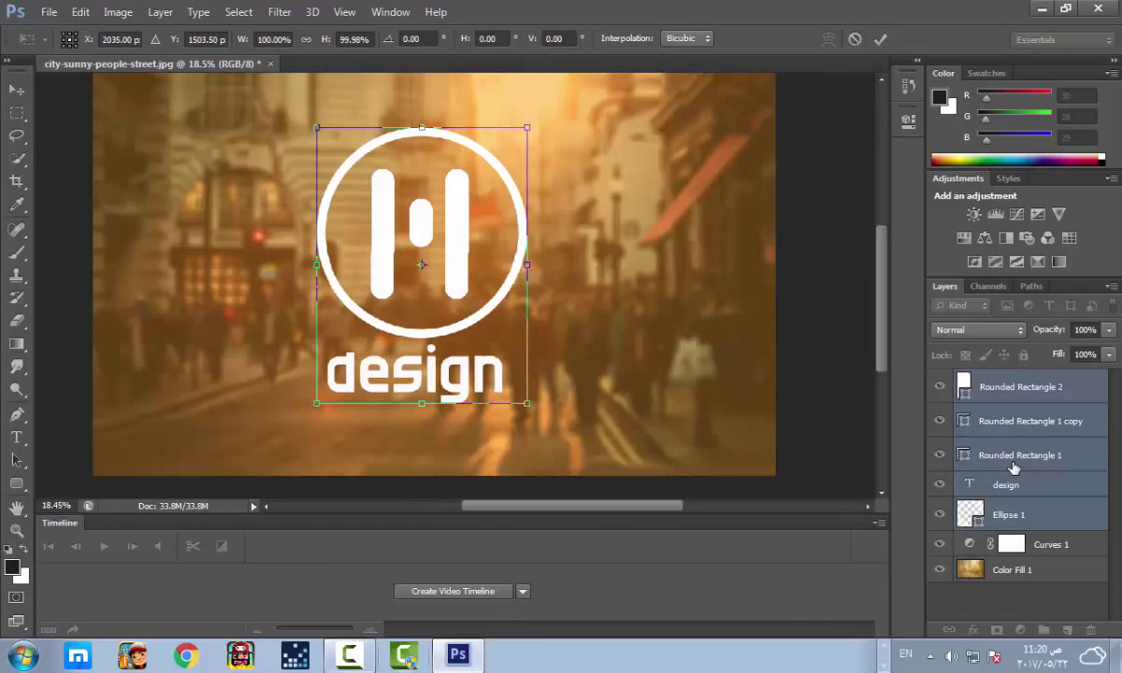
pyautogui.press('Right')
pyautogui.press('Right')
pyautogui.press('Right')
pyautogui.press('Right')
pyautogui.press('Right')
pyautogui.press('Right')
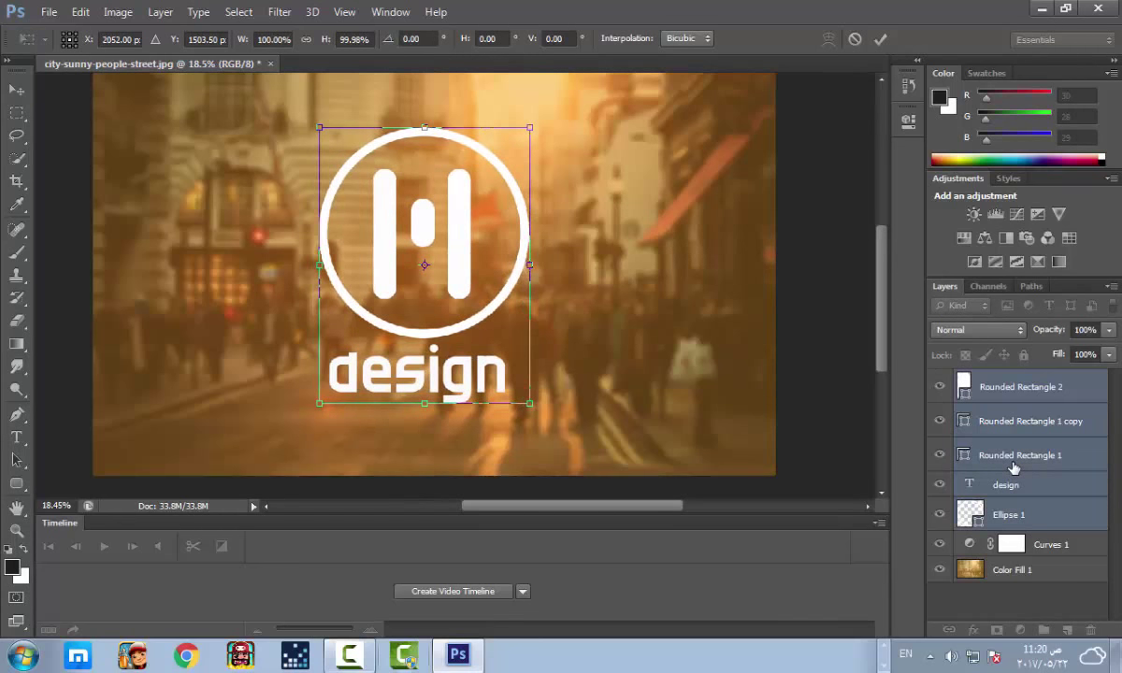
pyautogui.press('Return')
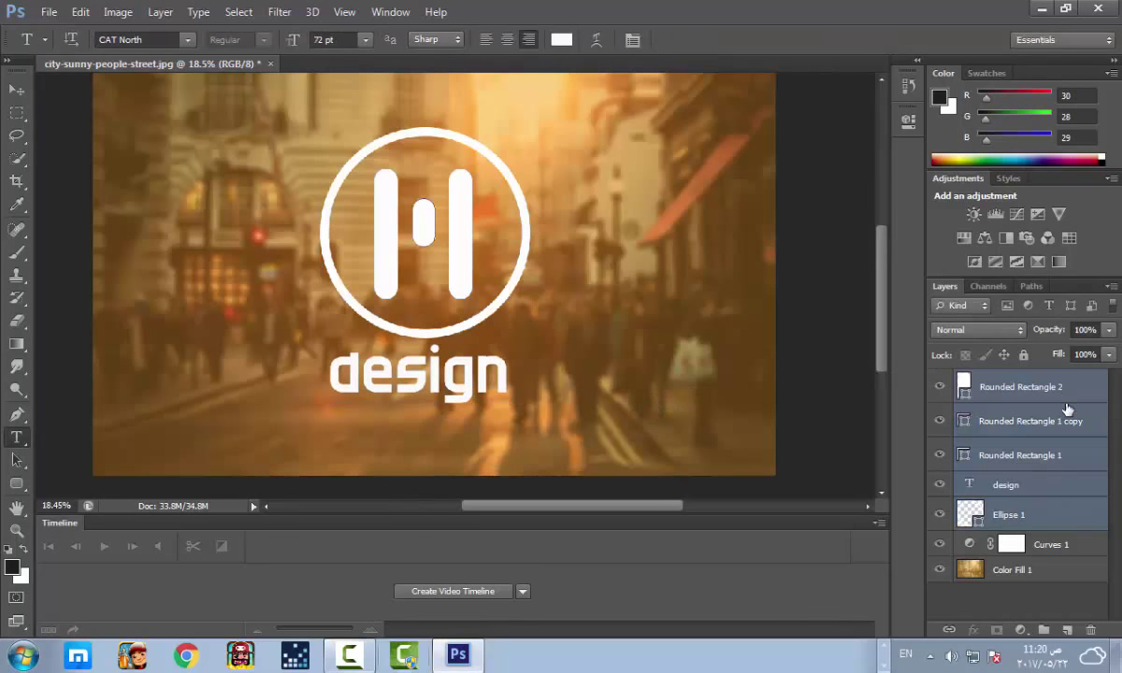
# Step: Nudge the short middle bar of the logo slightly upward and apply the transform
pyautogui.click(998, 386)
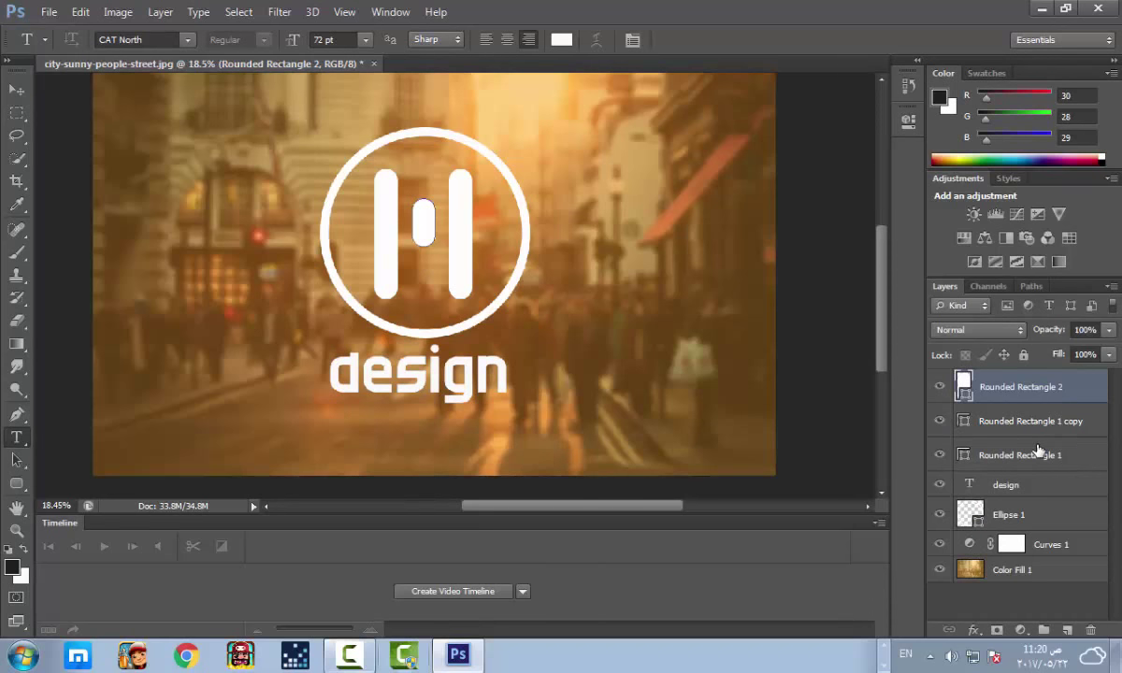
pyautogui.hotkey('ctrl', 't')
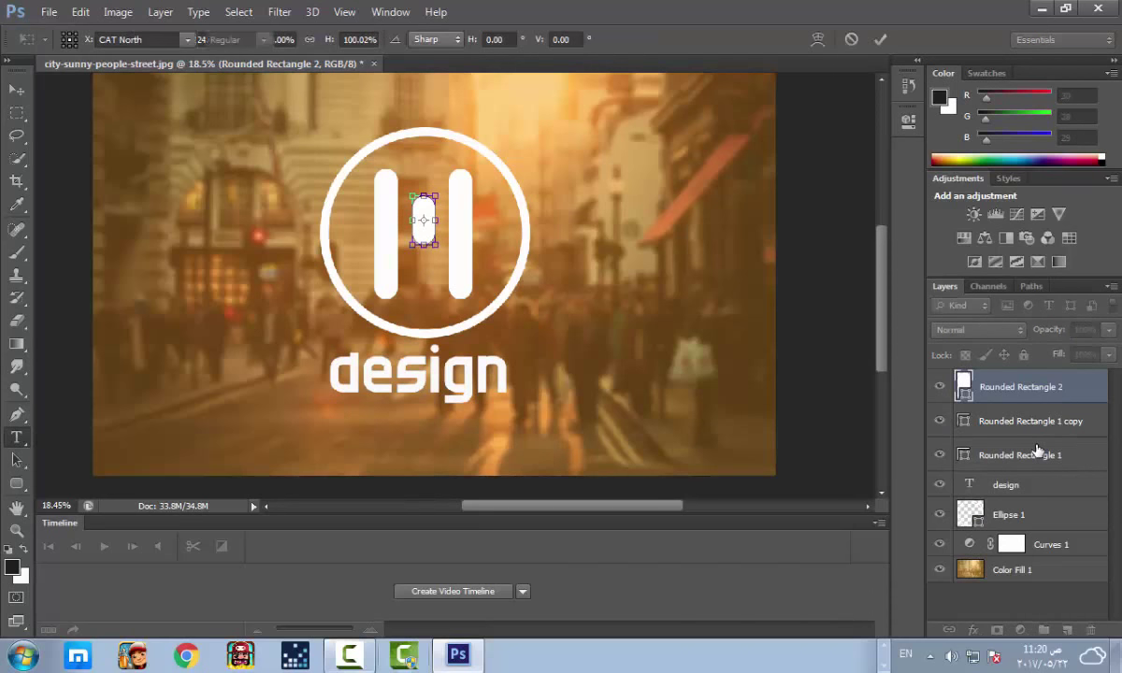
pyautogui.press('Return')
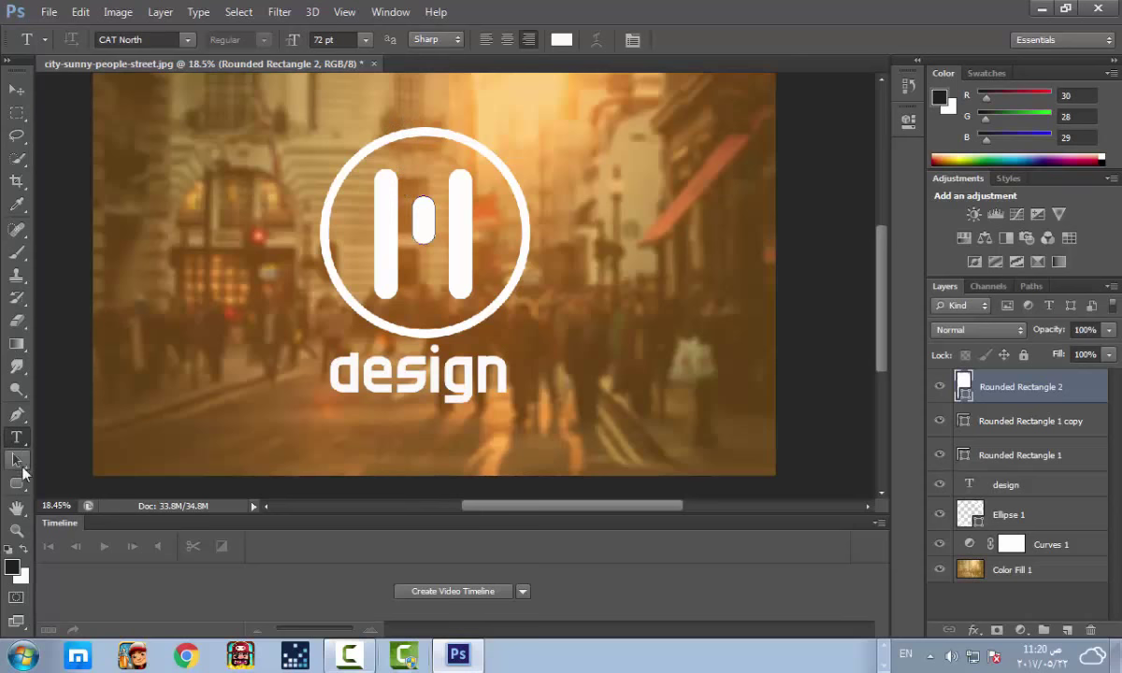
# Step: Add a small white ® registered trademark symbol just outside the circle's upper-right edge with the Custom Shape tool
pyautogui.moveTo(16, 482); pyautogui.dragTo(54, 501)
pyautogui.click(86, 559)
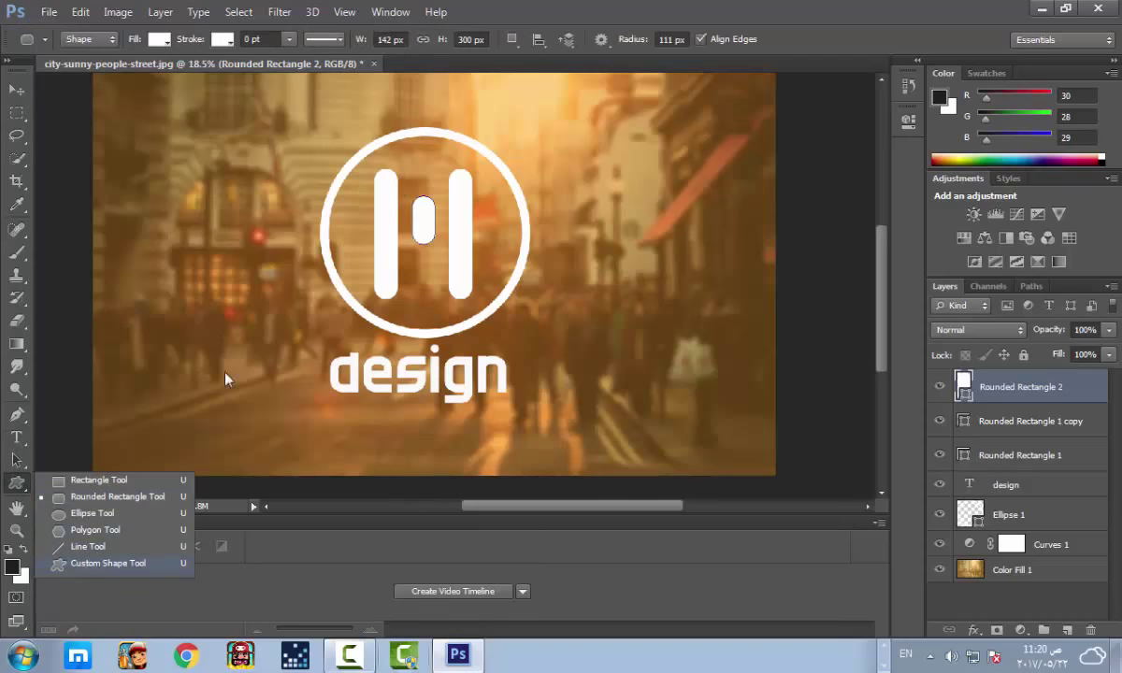
pyautogui.scroll(2, 479, 129)
pyautogui.scroll(2, 546, 93)
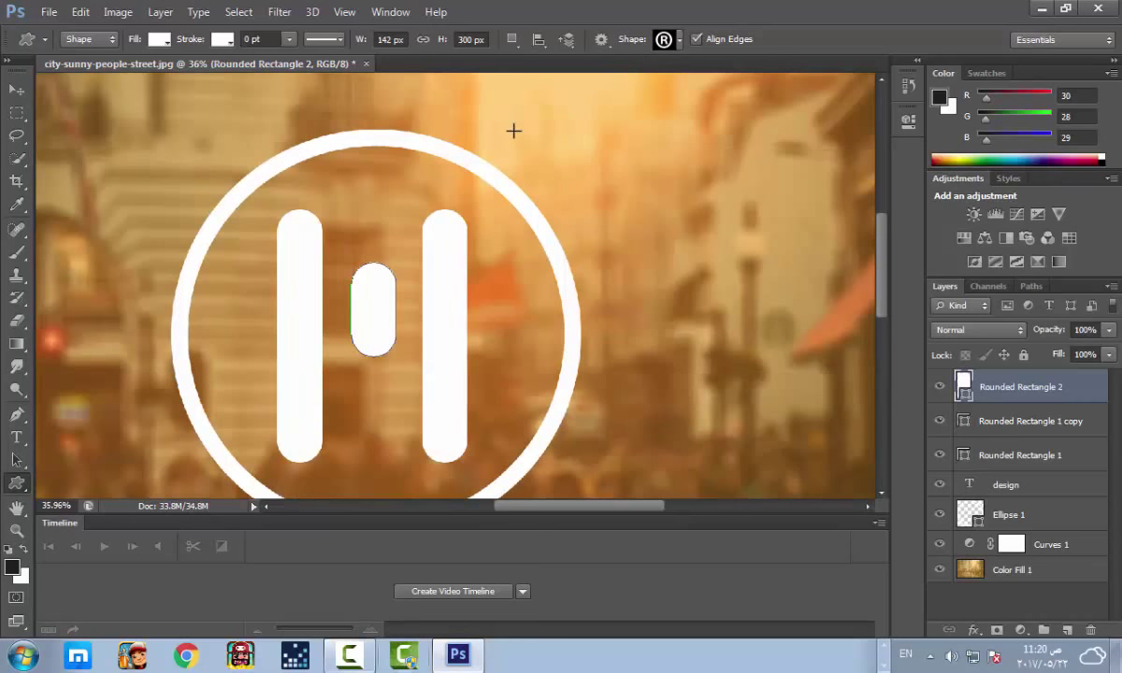
pyautogui.moveTo(516, 116); pyautogui.dragTo(571, 165)
pyautogui.scroll(-2, 571, 166)
pyautogui.scroll(-2, 571, 166)
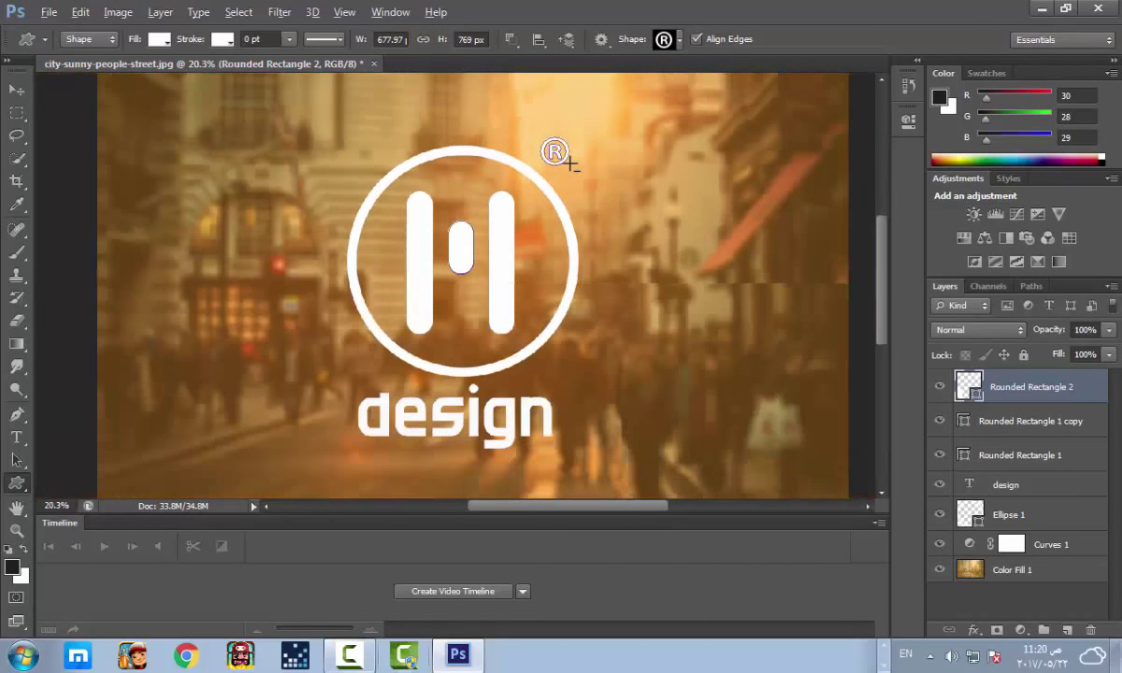
# Step: Group all the logo layers, from Rounded Rectangle 2 down to Ellipse 1
pyautogui.press('a')
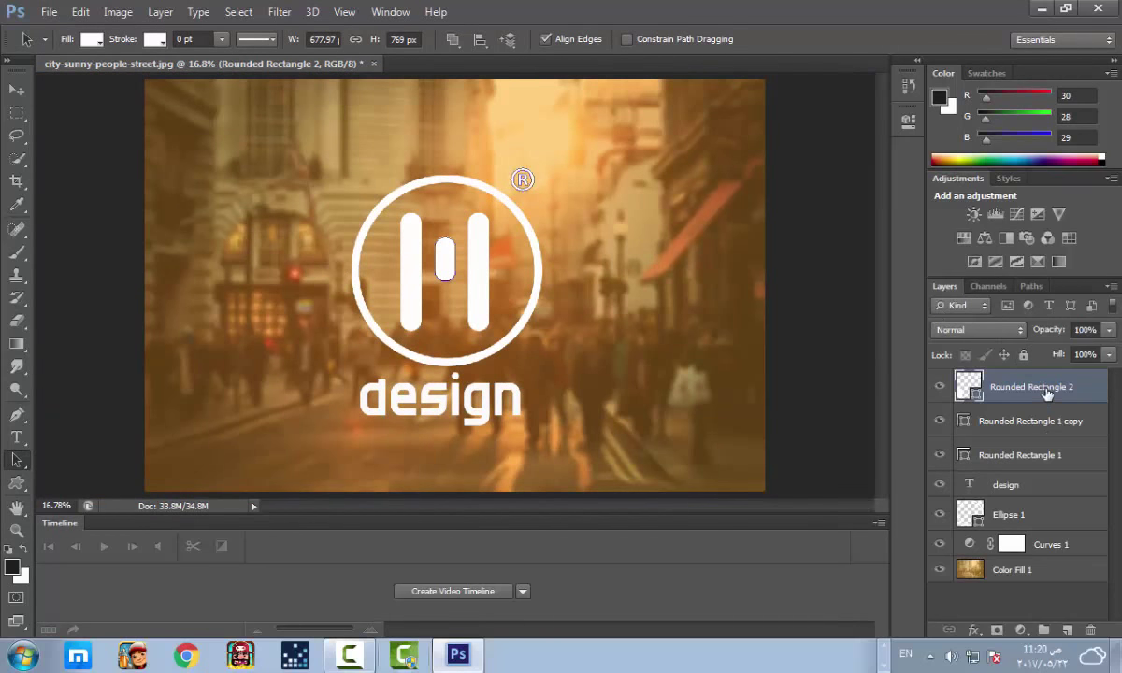
pyautogui.keyDown('shift'); pyautogui.click(1037, 484); pyautogui.keyUp('shift')
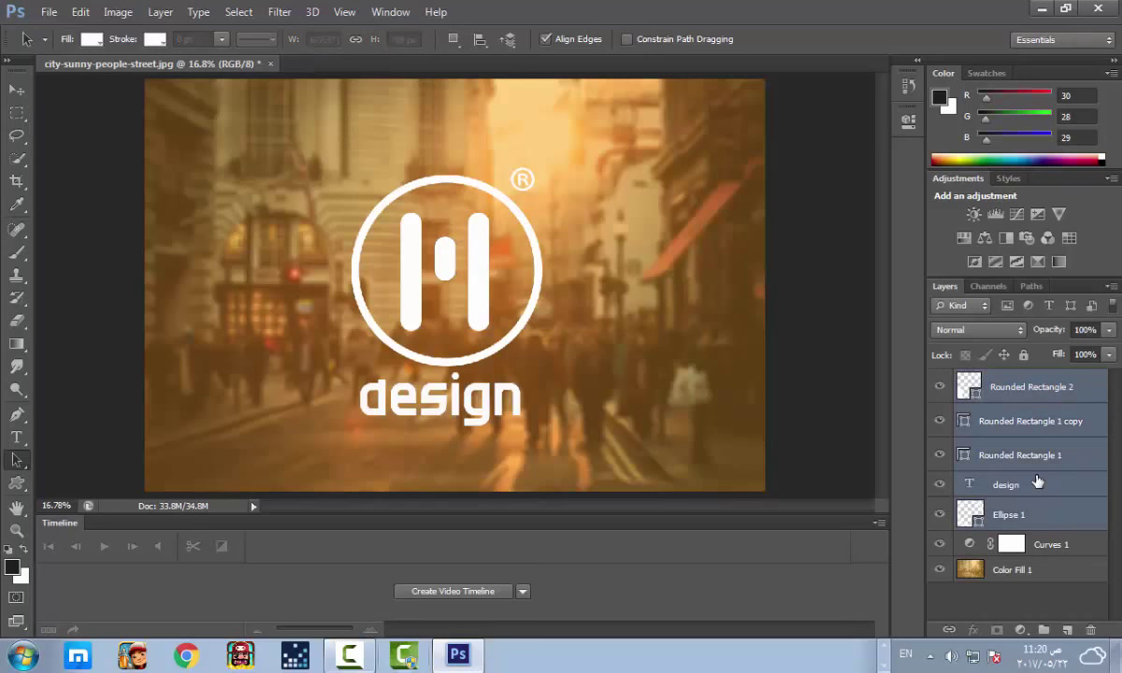
pyautogui.hotkey('ctrl', 'g')
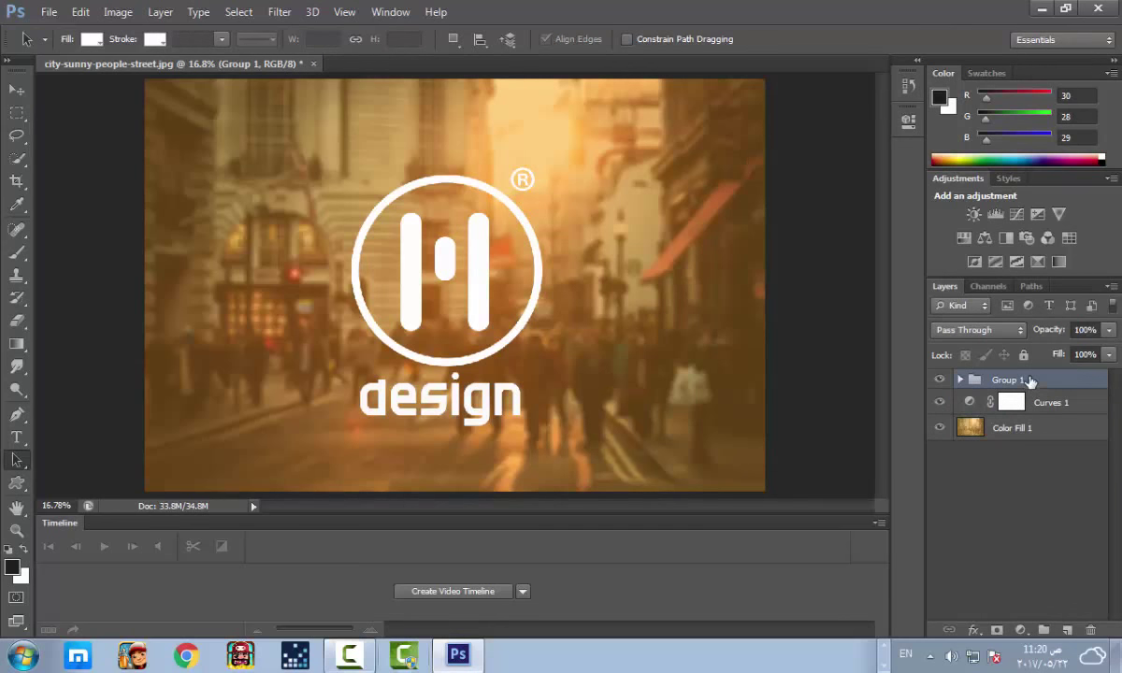
# Step: Try placing the logo group beneath the Curves 1 adjustment layer and return it to the top of the layer stack
pyautogui.moveTo(1027, 379); pyautogui.dragTo(1035, 413)
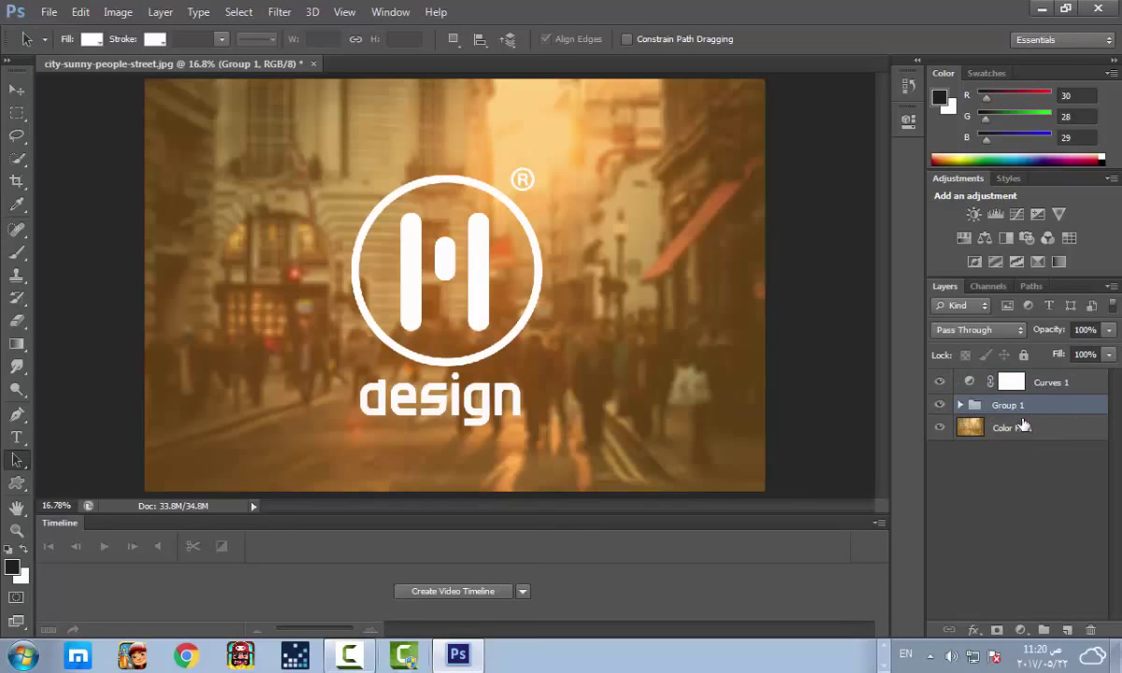
pyautogui.click(1024, 381)
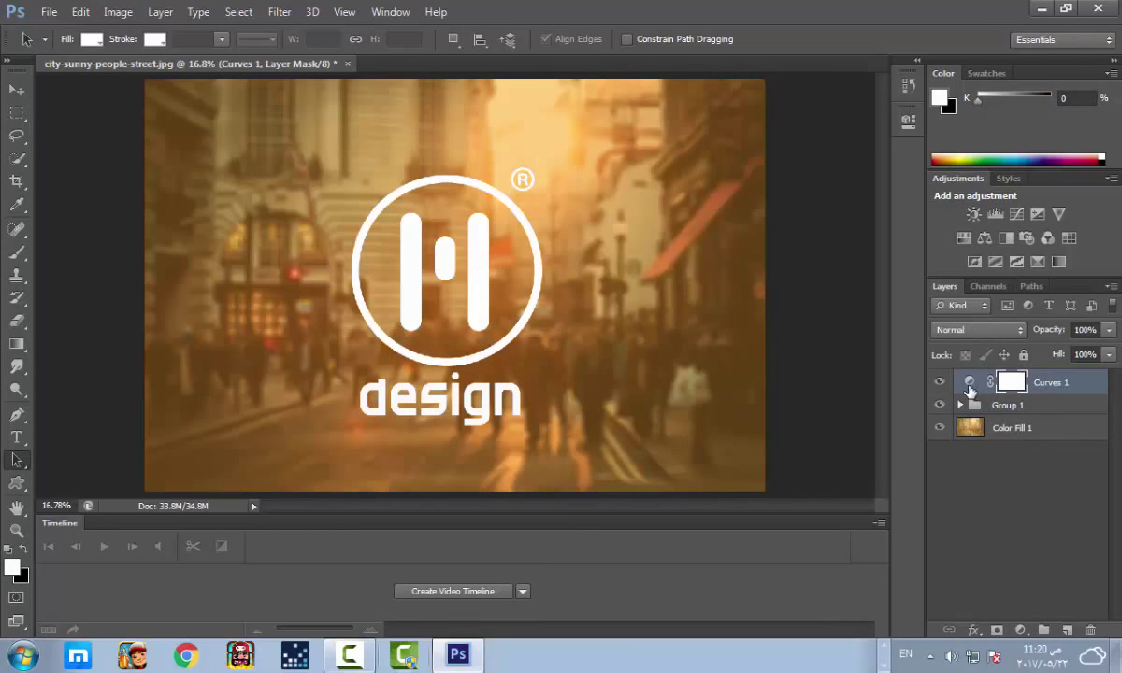
pyautogui.moveTo(952, 408); pyautogui.dragTo(1034, 369)
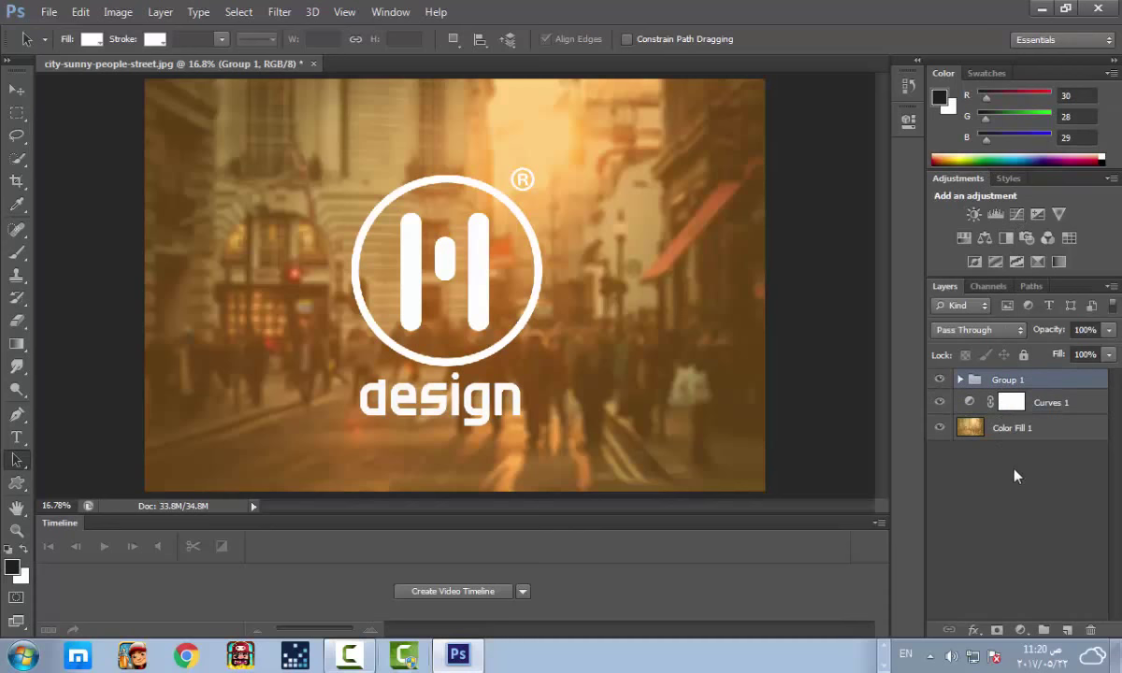
# Step: Add a Solid Color fill layer in light orange ffc663 above the logo group and reduce its opacity to 34%
pyautogui.click(1016, 612)
pyautogui.click(1020, 630)
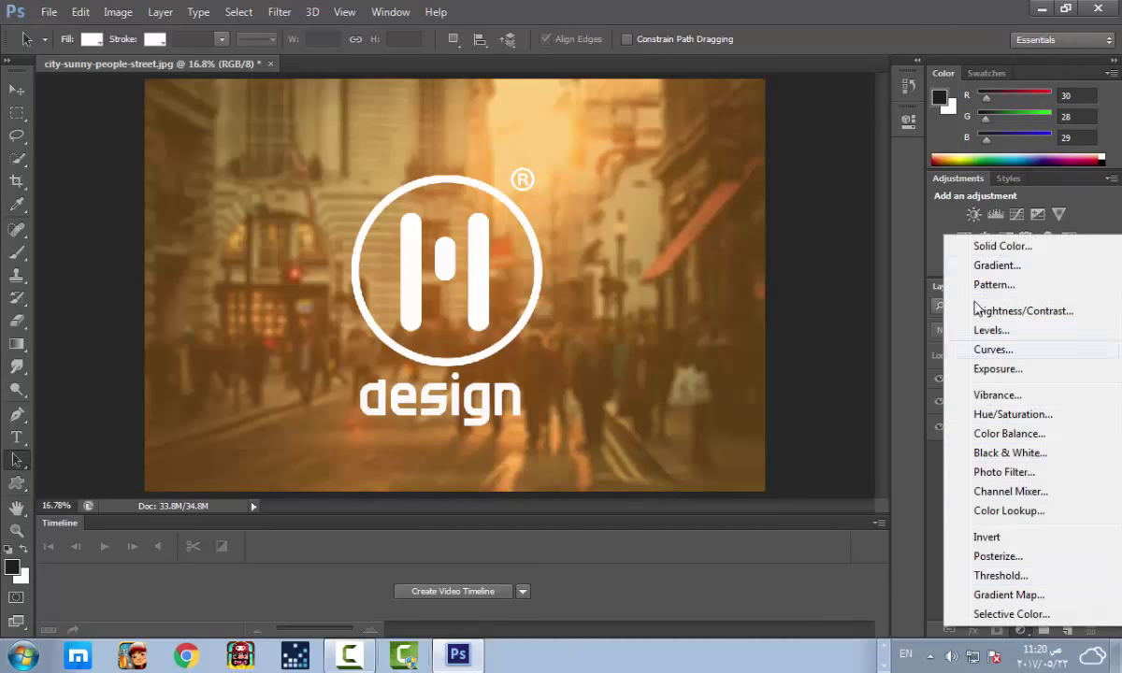
pyautogui.click(1002, 246)
pyautogui.moveTo(745, 419); pyautogui.dragTo(744, 439)
pyautogui.click(637, 240)
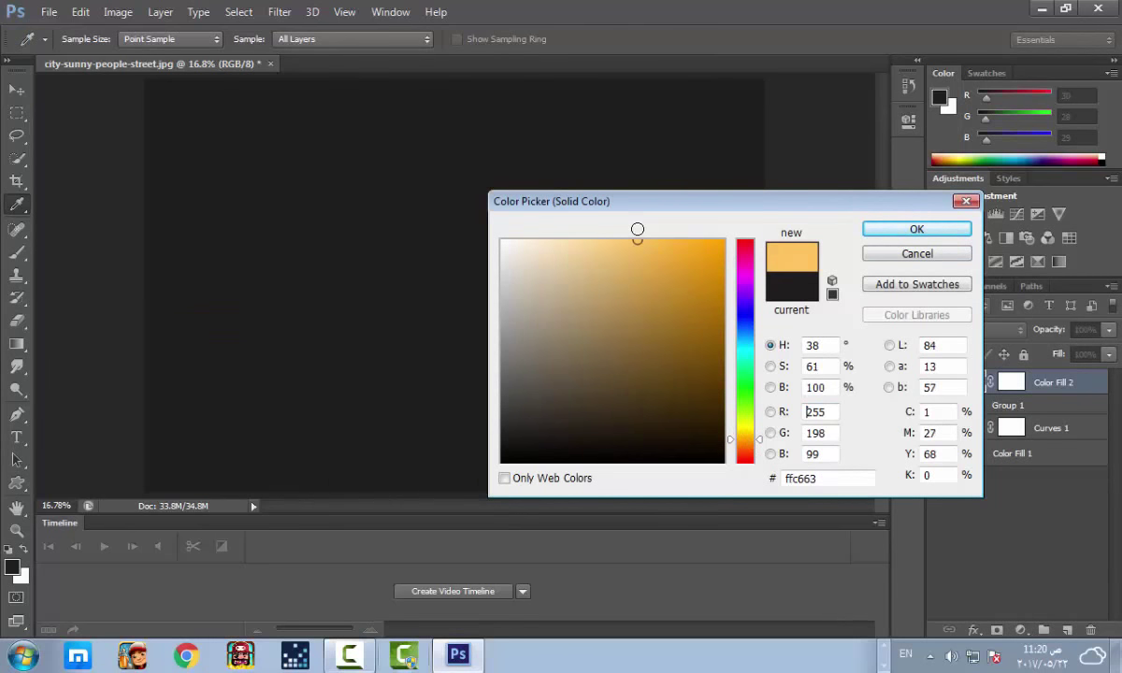
pyautogui.click(916, 230)
pyautogui.moveTo(1061, 332); pyautogui.dragTo(1002, 329)
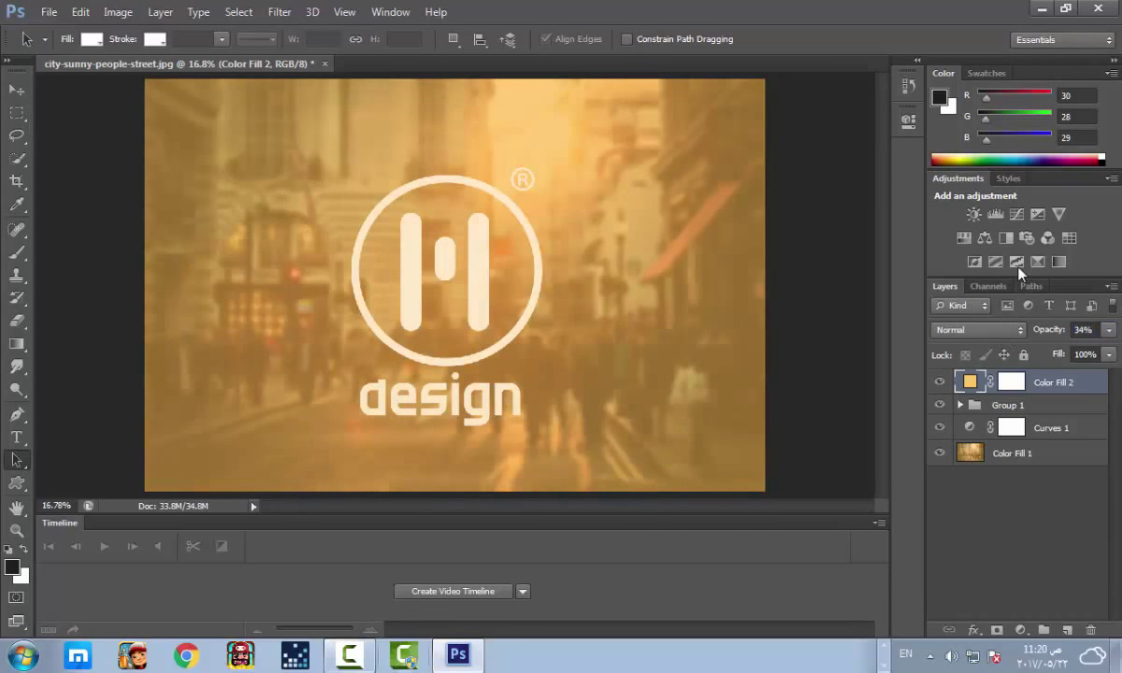
# Step: Add a Curves adjustment layer on top and pull the RGB curve's midpoint down to darken the midtones
pyautogui.click(1016, 214)
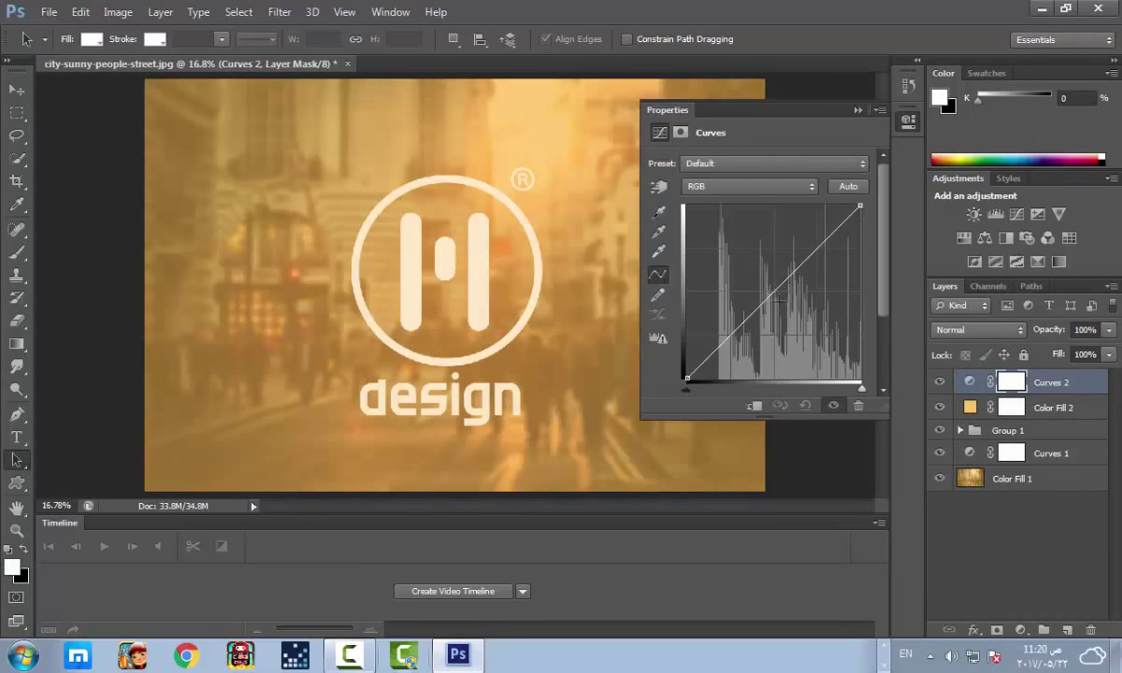
pyautogui.moveTo(767, 301)
pyautogui.mouseDown()
pyautogui.moveTo(767, 323)
pyautogui.moveTo(778, 315)
pyautogui.mouseUp()
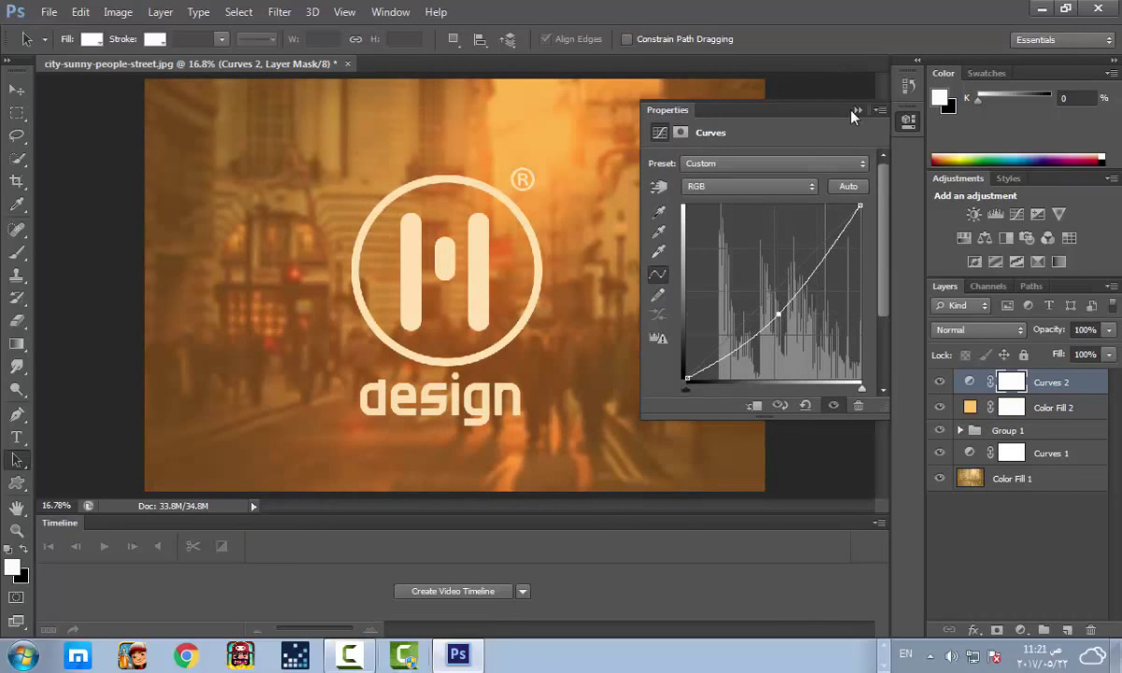
pyautogui.click(856, 110)
pyautogui.click(999, 535)
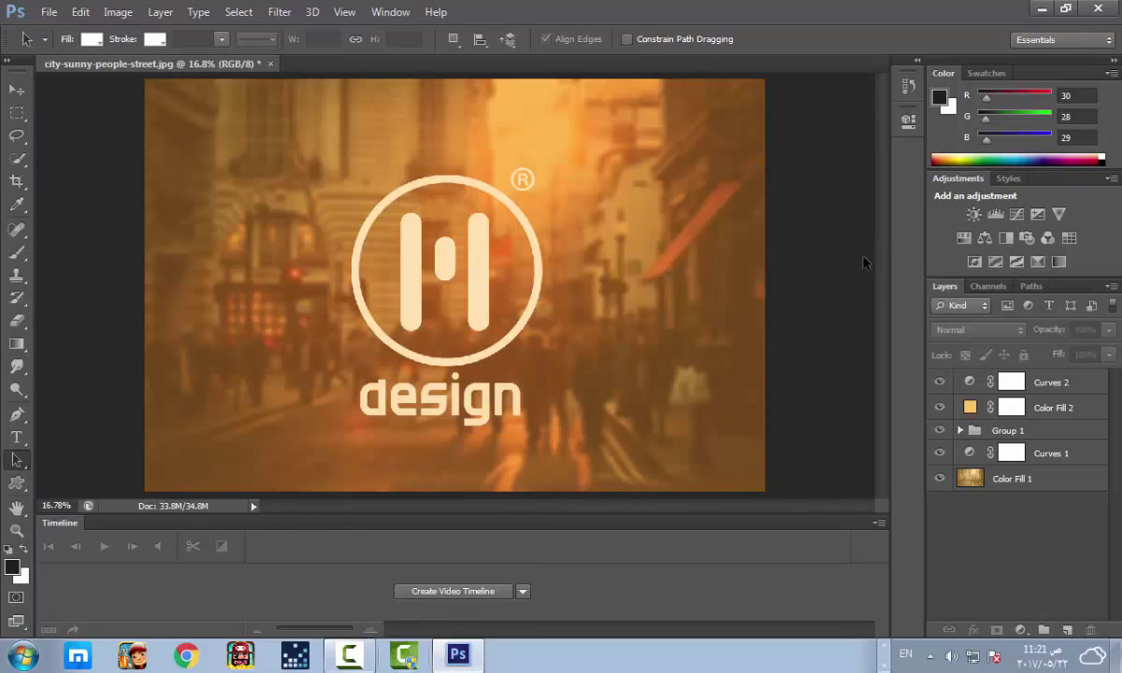
# Step: Nudge the three bars and the ® symbol inside the logo group right to about X 2200.5 px and apply the transform
pyautogui.click(961, 431)
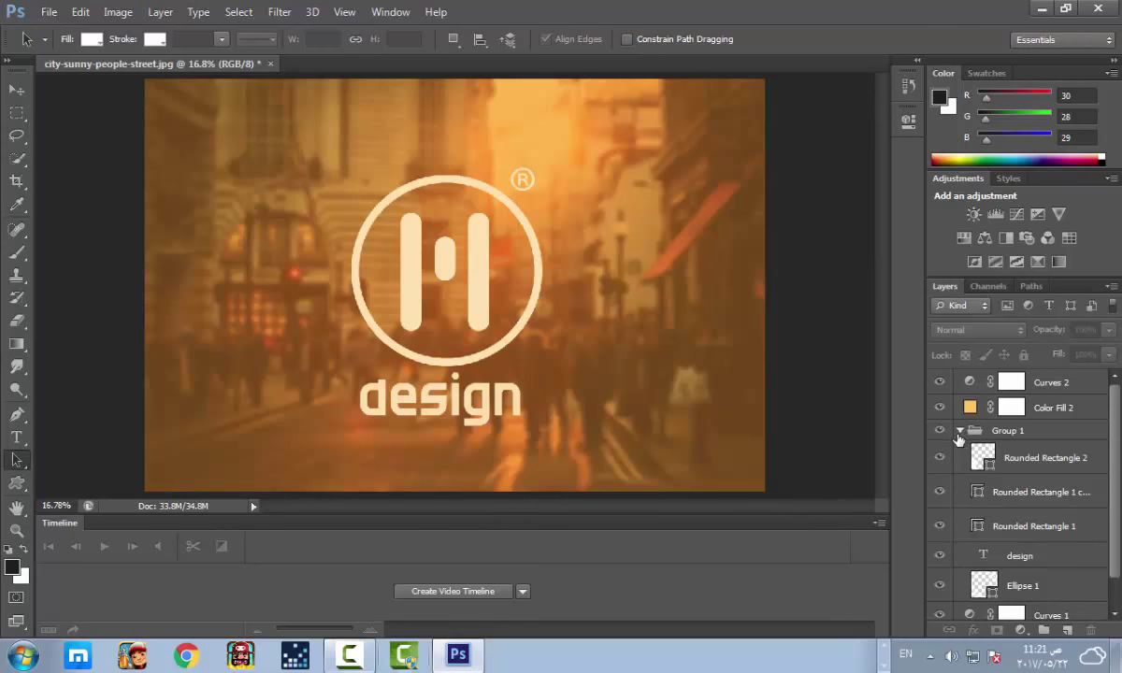
pyautogui.click(1073, 458)
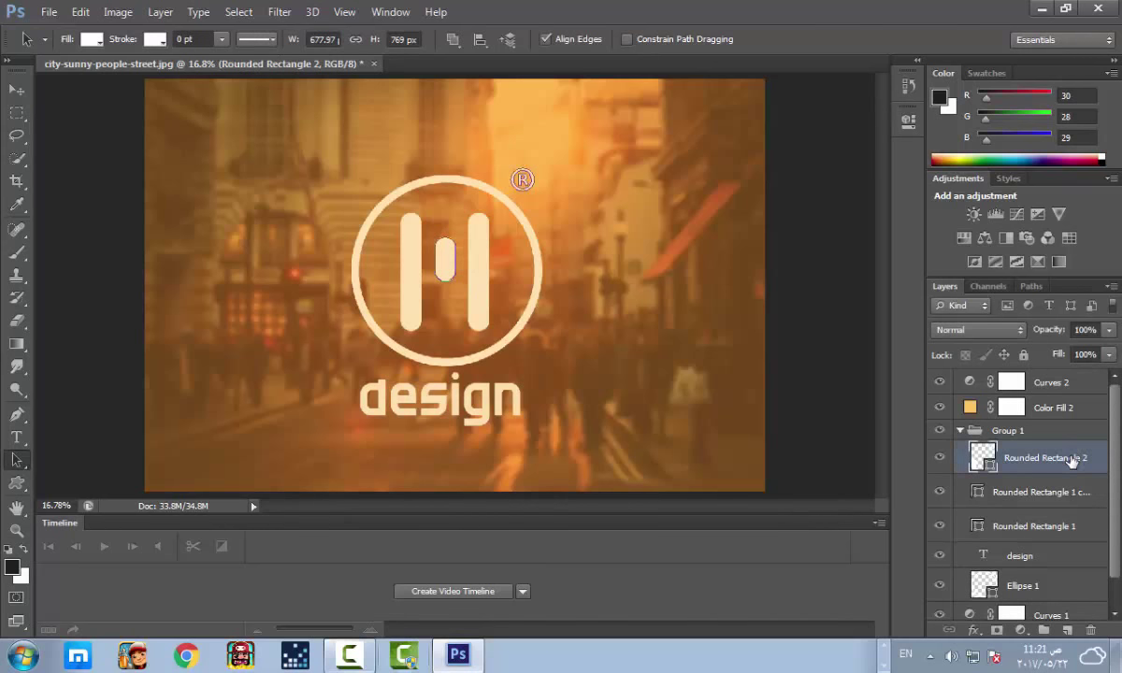
pyautogui.keyDown('shift'); pyautogui.click(1066, 526); pyautogui.keyUp('shift')
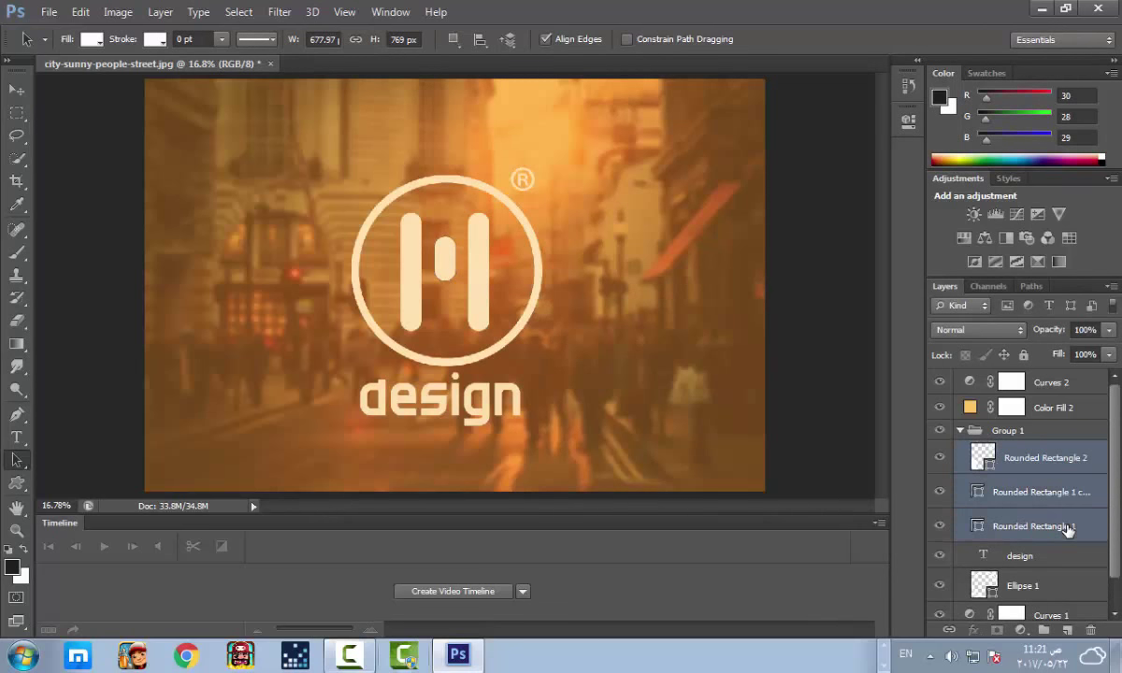
pyautogui.hotkey('ctrl', 't')
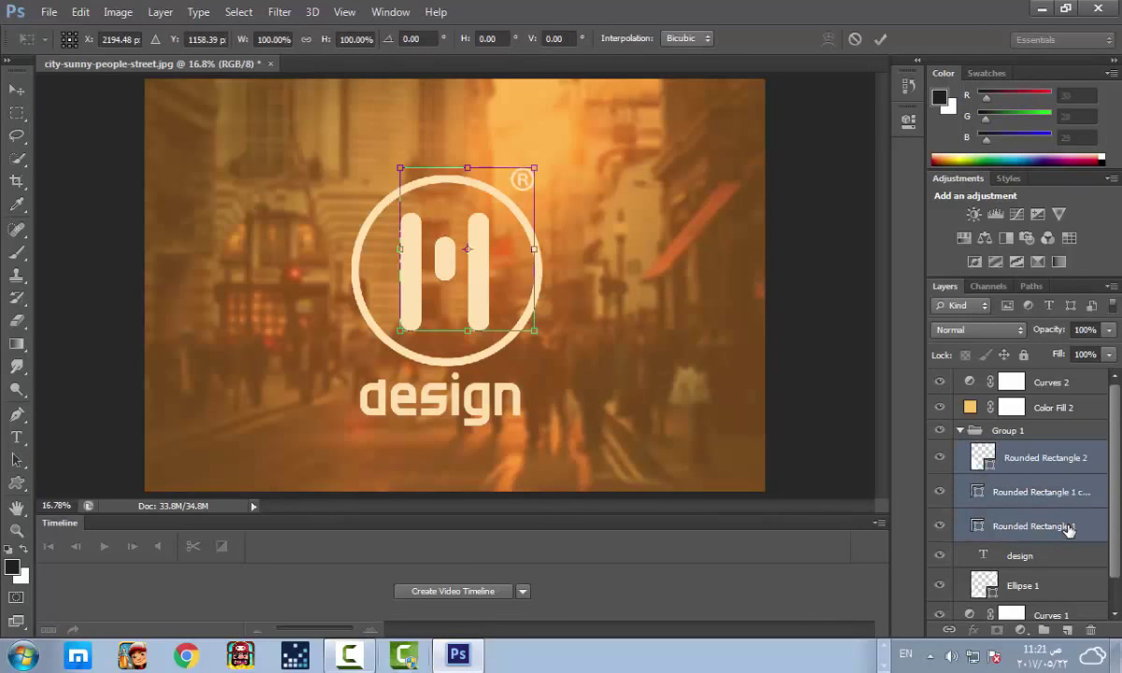
pyautogui.press('Return')
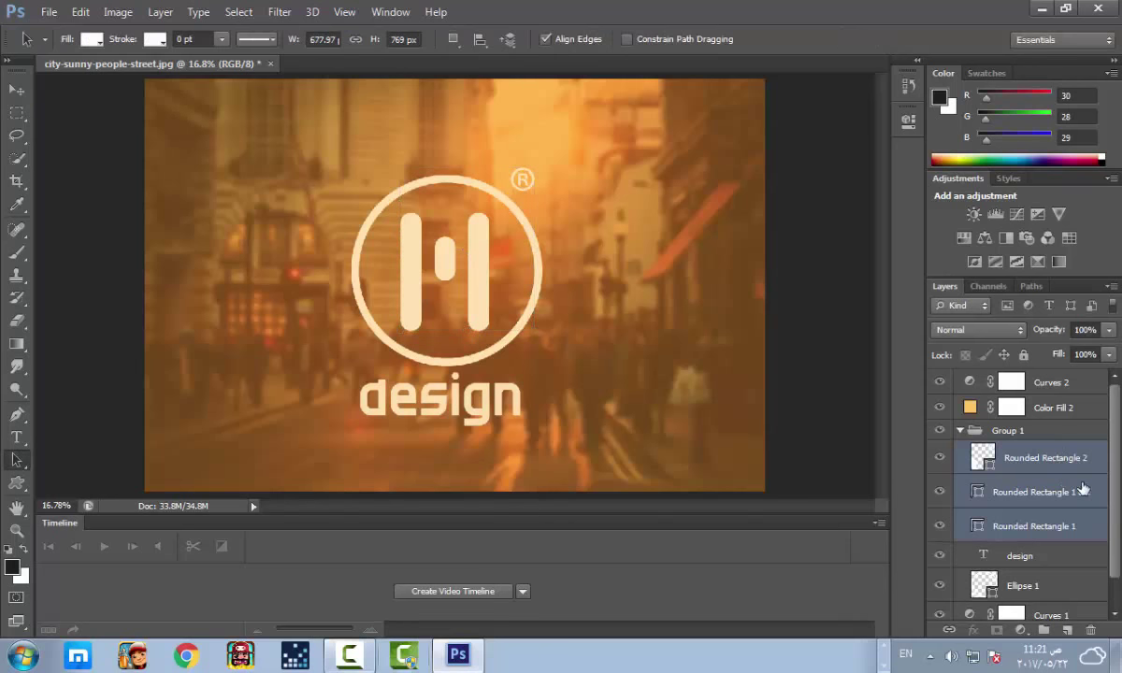
pyautogui.scroll(-1, 1038, 449)
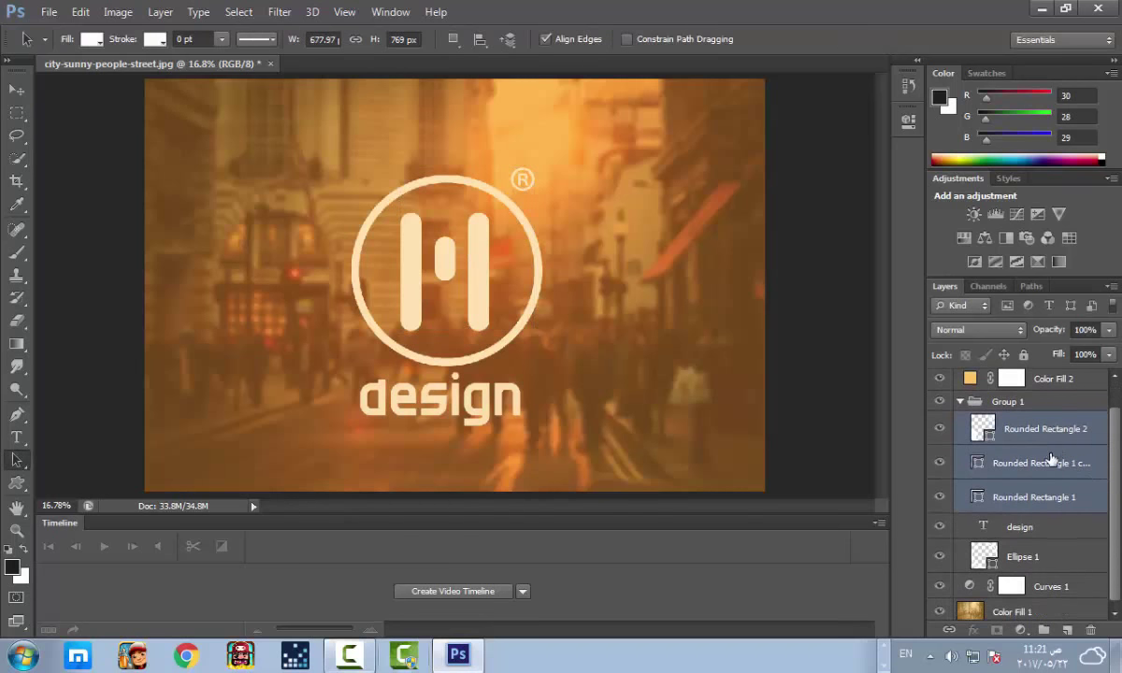
pyautogui.click(1050, 465)
pyautogui.click(1050, 464)
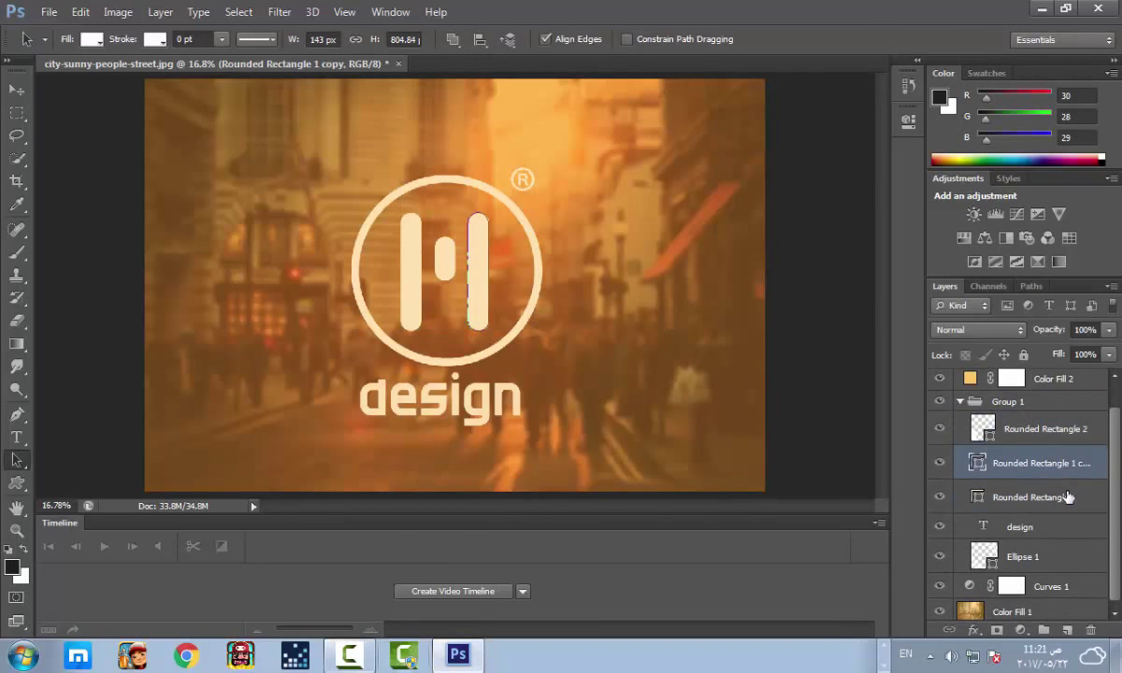
pyautogui.keyDown('shift'); pyautogui.click(982, 426); pyautogui.keyUp('shift')
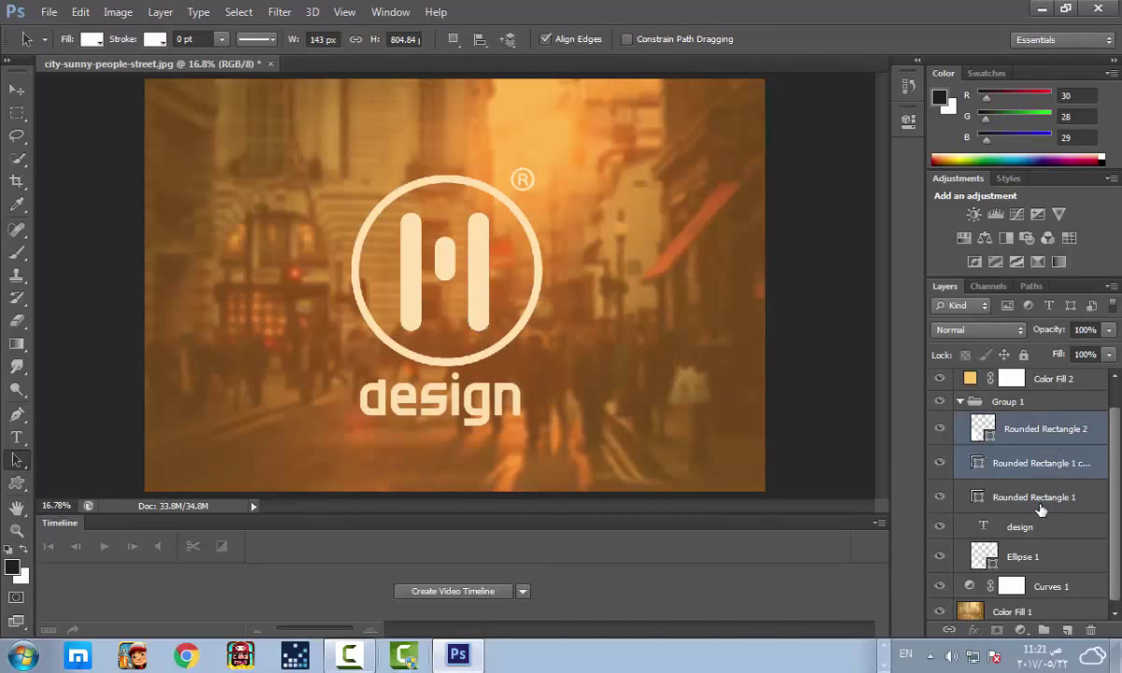
pyautogui.keyDown('shift'); pyautogui.click(1041, 505); pyautogui.keyUp('shift')
pyautogui.hotkey('ctrl', 't')
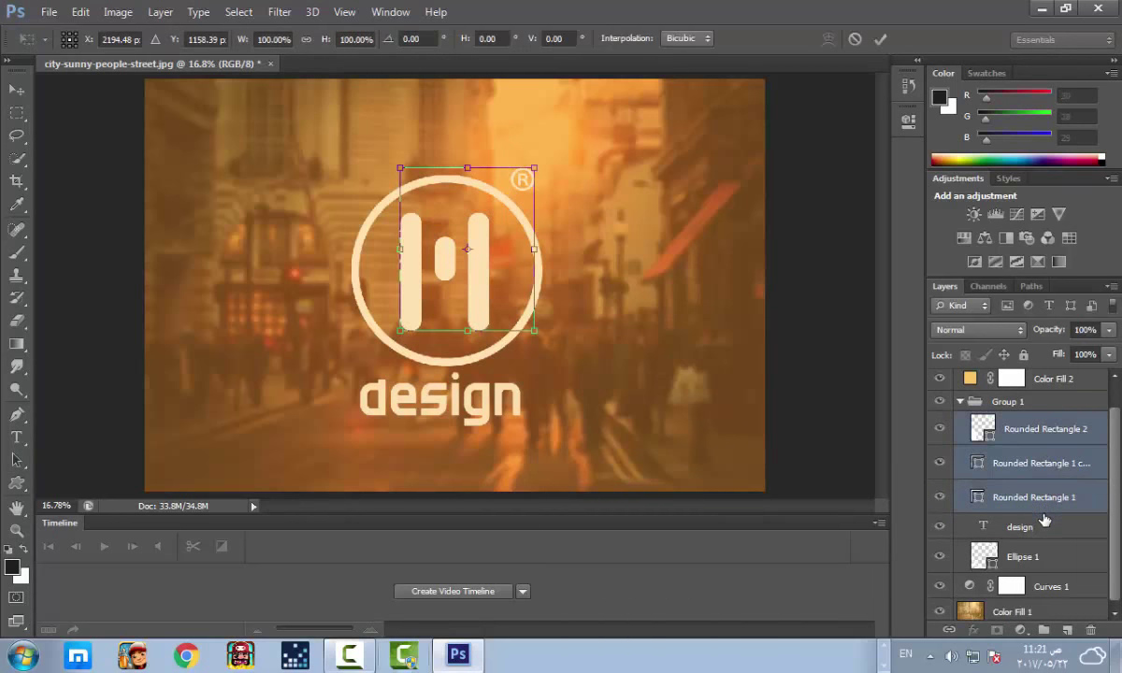
pyautogui.press('Right')
pyautogui.press('Right')
pyautogui.press('Right')
pyautogui.press('Right')
pyautogui.press('Right')
pyautogui.press('Right')
pyautogui.press('Right')
pyautogui.press('Right')
pyautogui.press('Right')
pyautogui.press('Right')
pyautogui.press('Right')
pyautogui.press('Right')
pyautogui.press('Left')
pyautogui.press('Left')
pyautogui.press('Left')
pyautogui.press('Left')
pyautogui.press('Left')
pyautogui.press('Left')
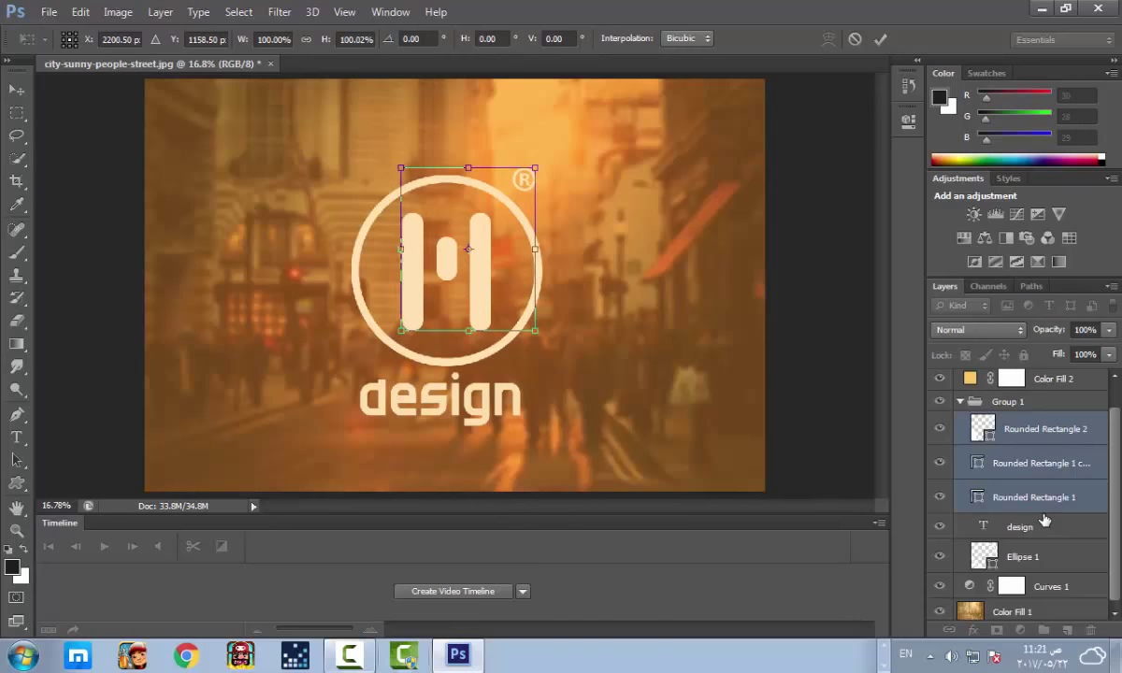
pyautogui.press('Return')
pyautogui.press('a')
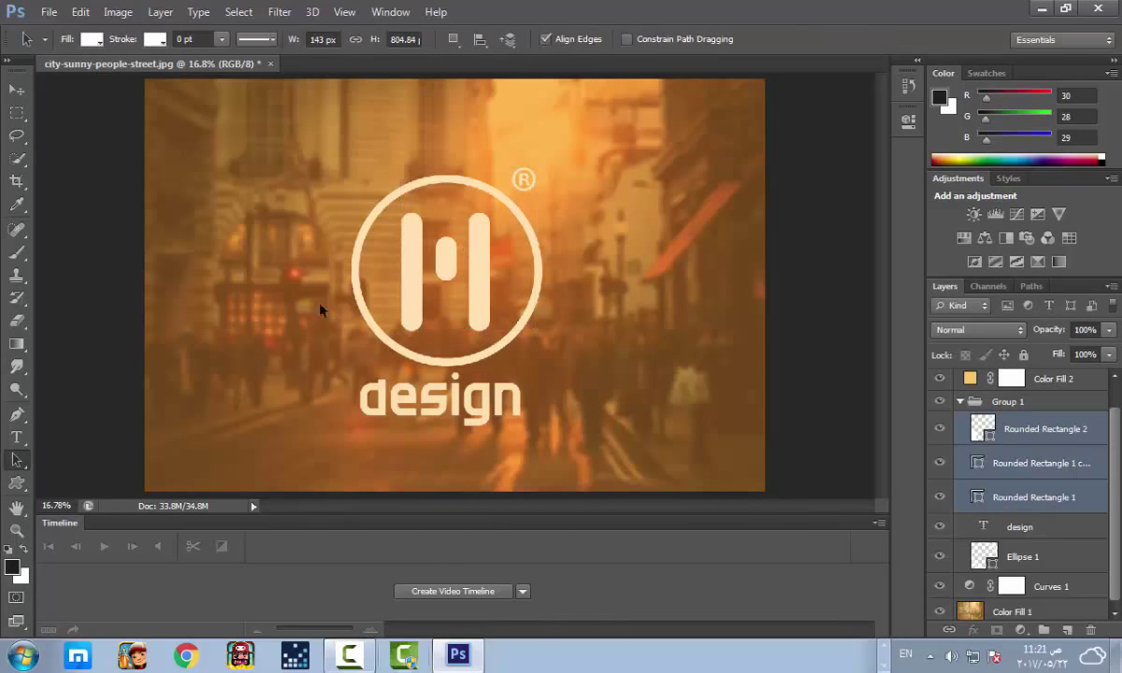
pyautogui.scroll(-1, 537, 344)
pyautogui.scroll(-1, 538, 344)
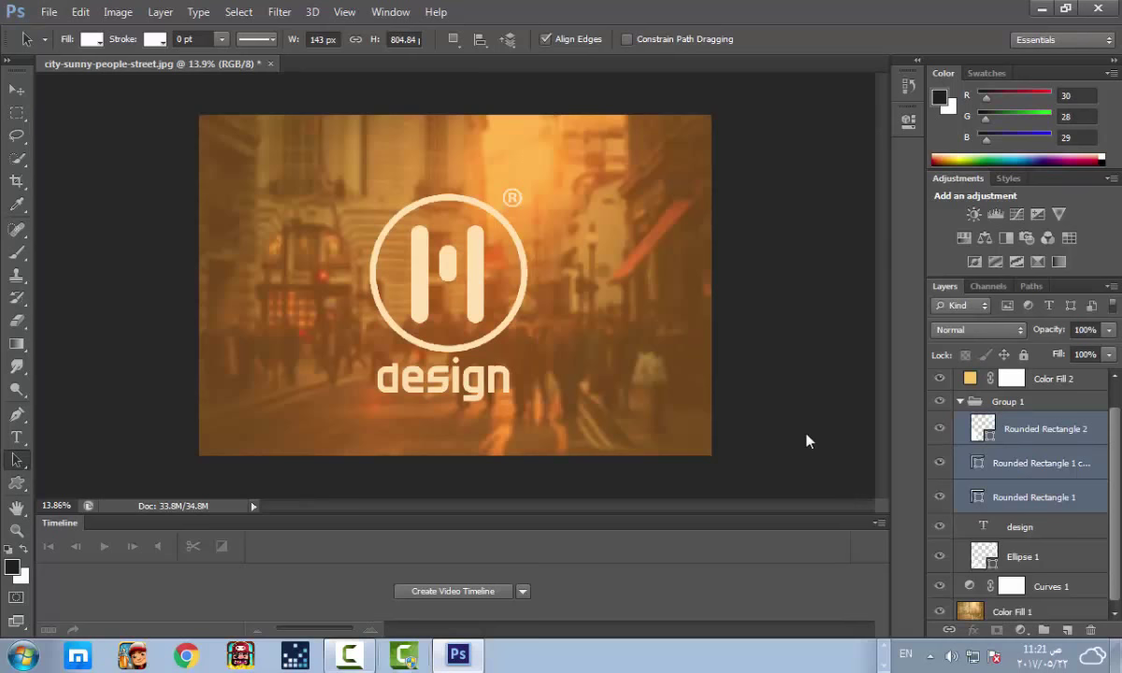
pyautogui.hotkey('ctrl', 'shift', 's')
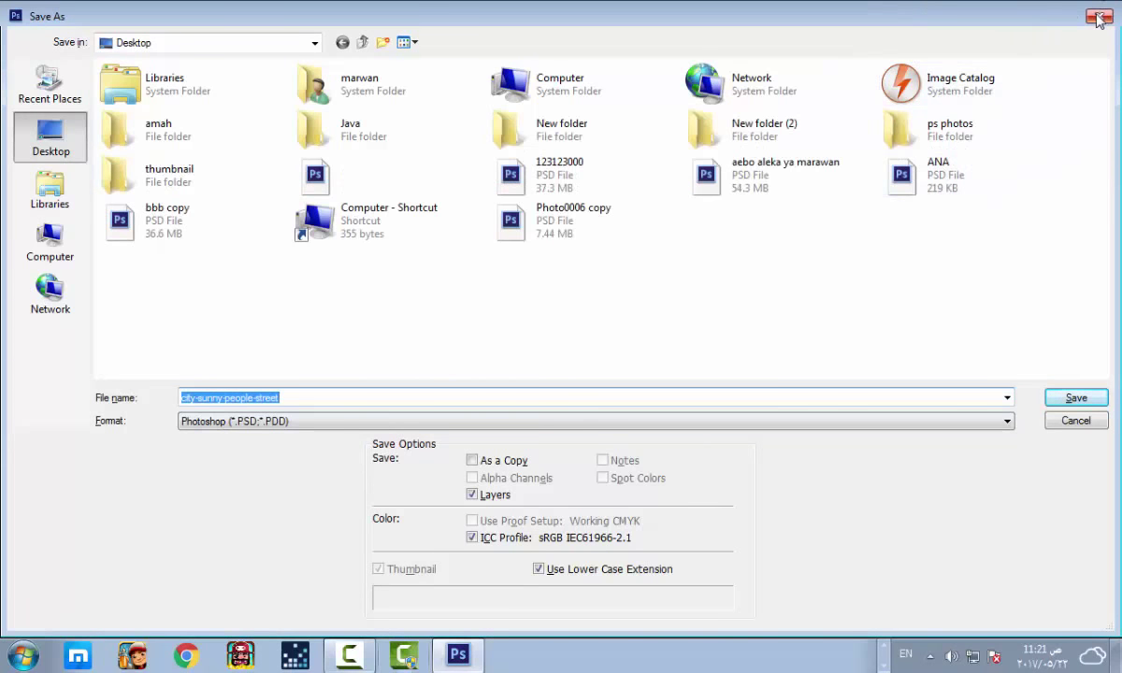
pyautogui.press('Escape')
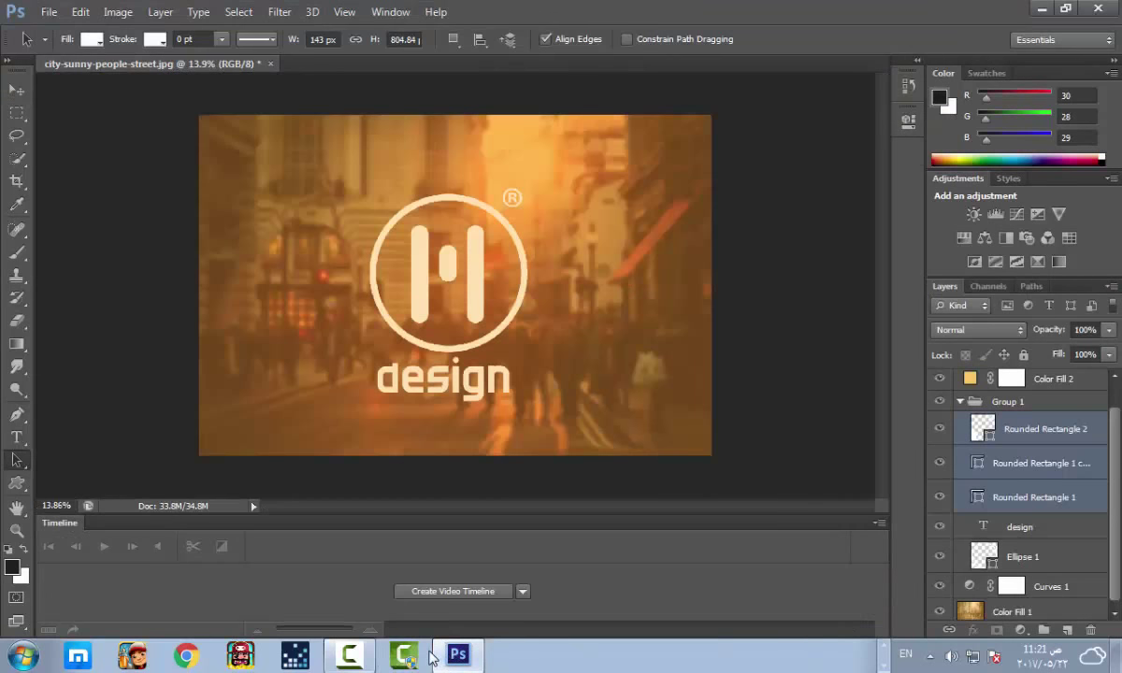